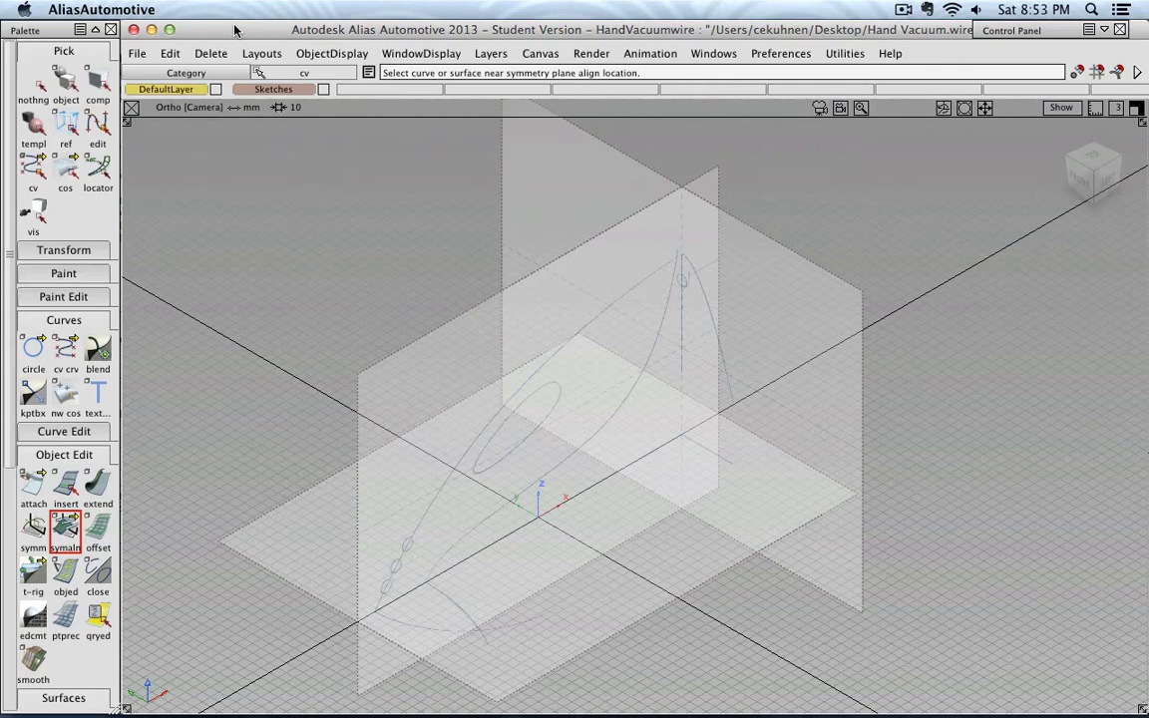
{"action": "right_click", "coordinate": [269, 89]}
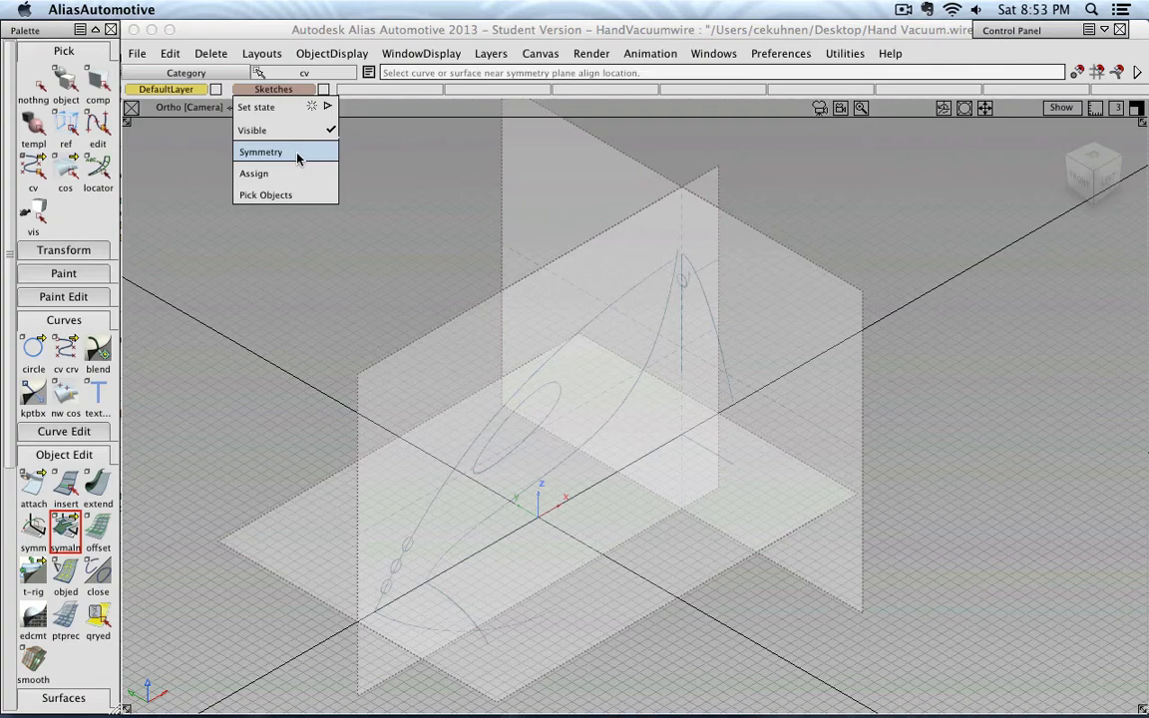
{"action": "left_click", "coordinate": [530, 172]}
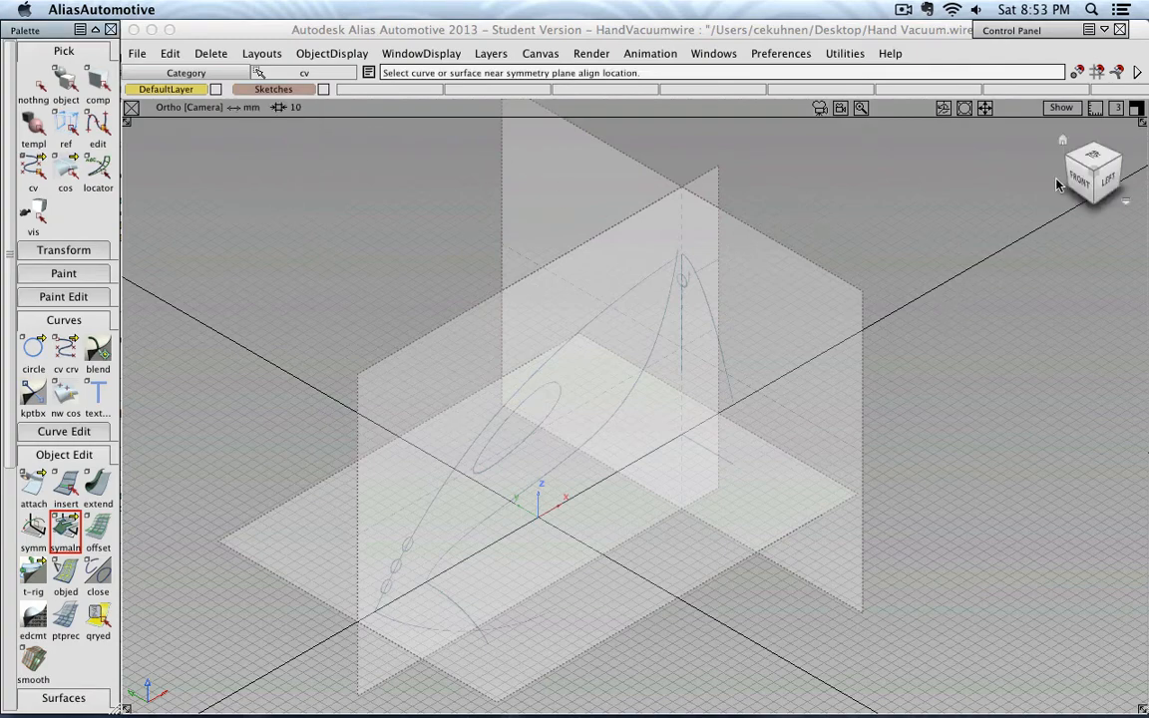
In the left view, draw a four-point CV curve along the upper outline of the sketch, from the ground line to the upper tip.
{"action": "left_click", "coordinate": [1107, 185]}
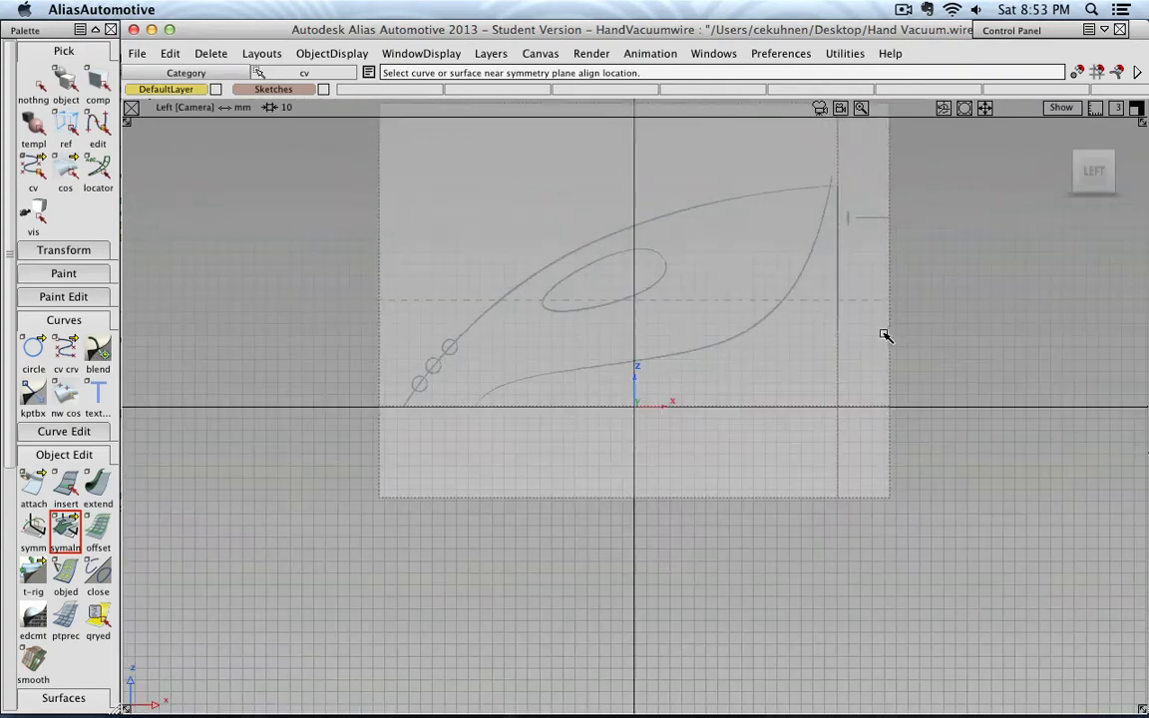
{"action": "middle_click_drag", "start_coordinate": [626, 264], "coordinate": [572, 341], "text": "alt+shift"}
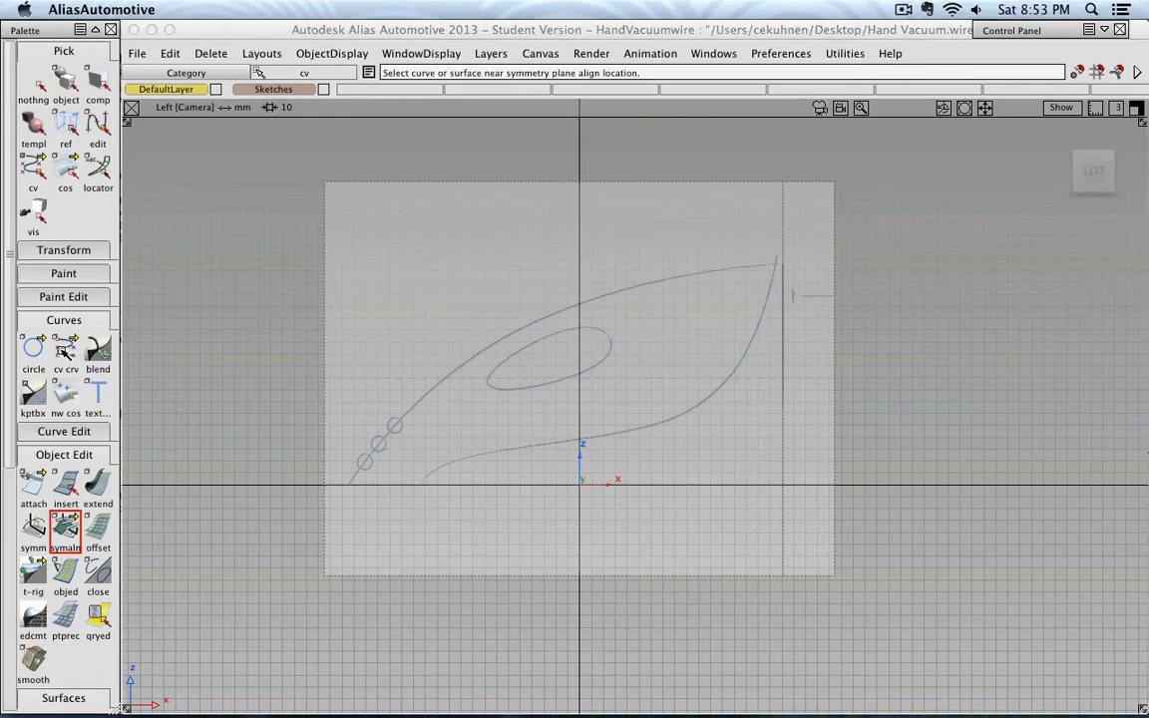
{"action": "left_click", "coordinate": [60, 351]}
{"action": "right_click_drag", "start_coordinate": [159, 377], "coordinate": [336, 479], "text": "alt+shift"}
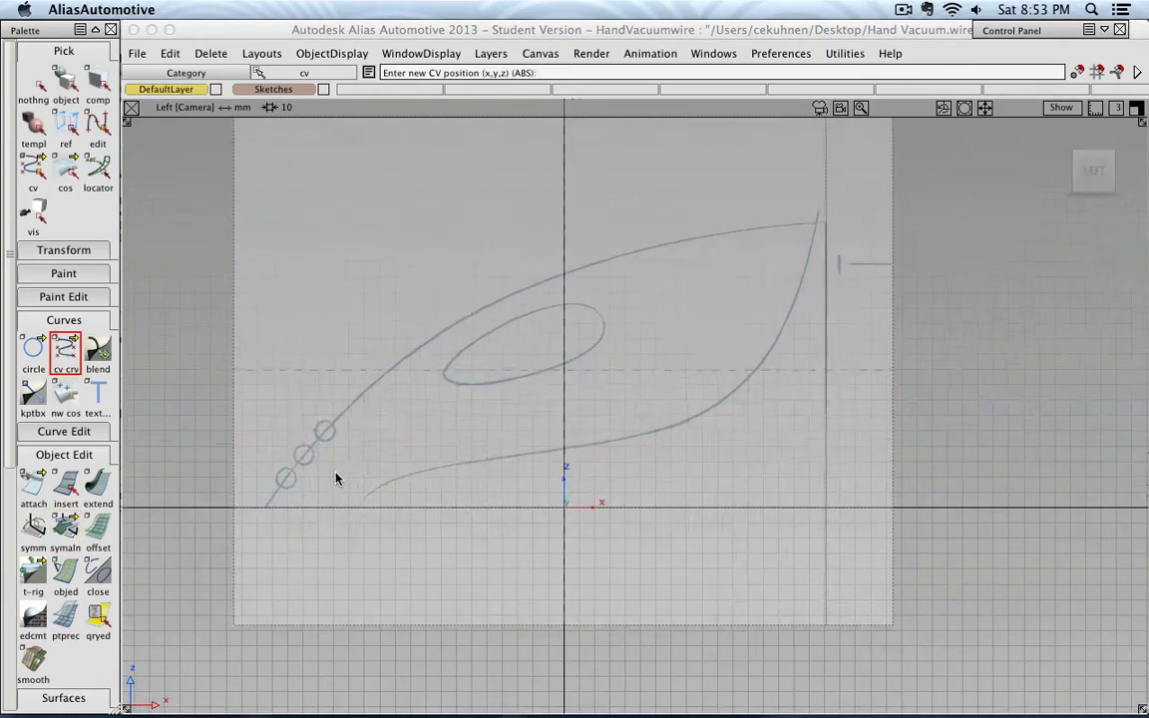
{"action": "middle_click_drag", "start_coordinate": [335, 473], "coordinate": [473, 408], "text": "alt+shift"}
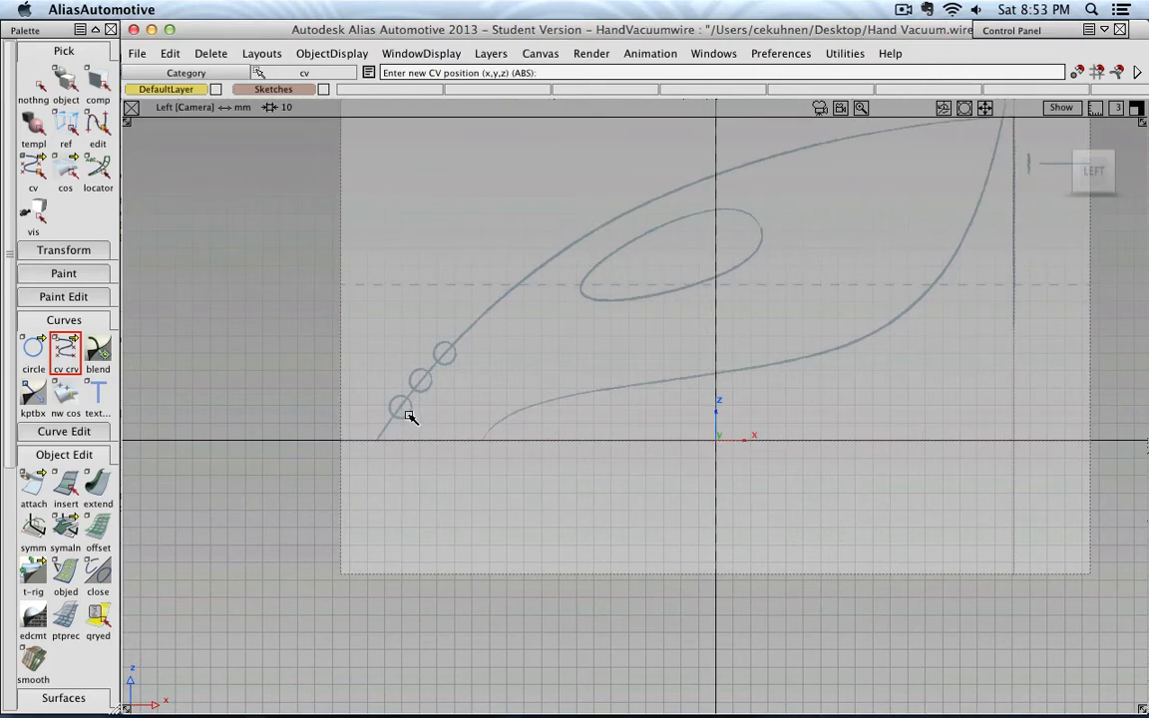
{"action": "mouse_move", "coordinate": [370, 440]}
{"action": "left_mouse_down", "text": "alt"}
{"action": "mouse_move", "coordinate": [380, 444]}
{"action": "mouse_move", "coordinate": [366, 451]}
{"action": "mouse_move", "coordinate": [367, 441]}
{"action": "left_mouse_up", "text": "alt"}
{"action": "left_click", "coordinate": [498, 276], "text": "alt"}
{"action": "middle_click_drag", "start_coordinate": [650, 216], "coordinate": [493, 404], "text": "alt+shift"}
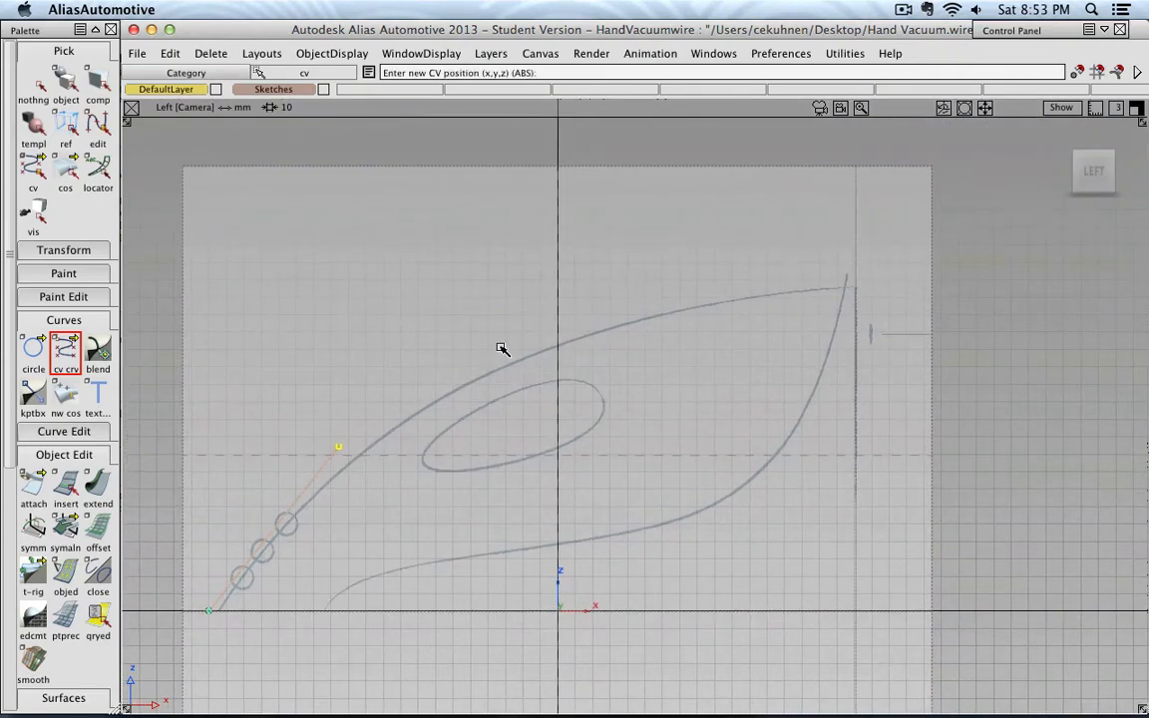
{"action": "left_click", "coordinate": [503, 345]}
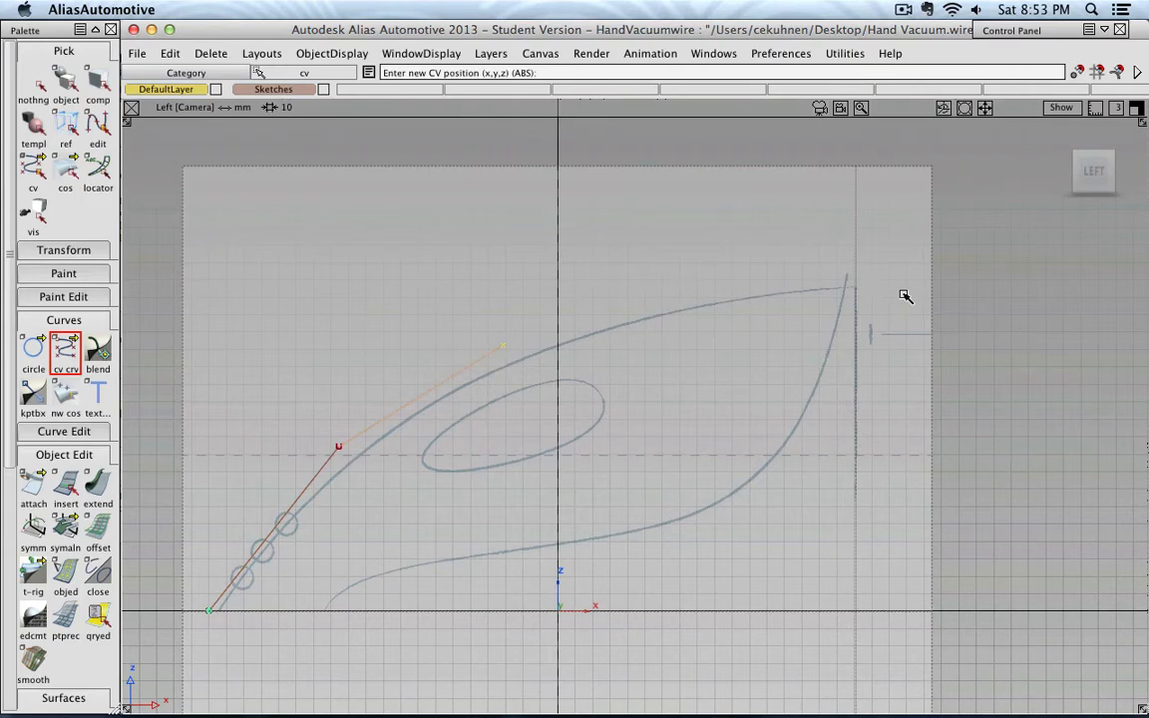
{"action": "left_click", "coordinate": [854, 287]}
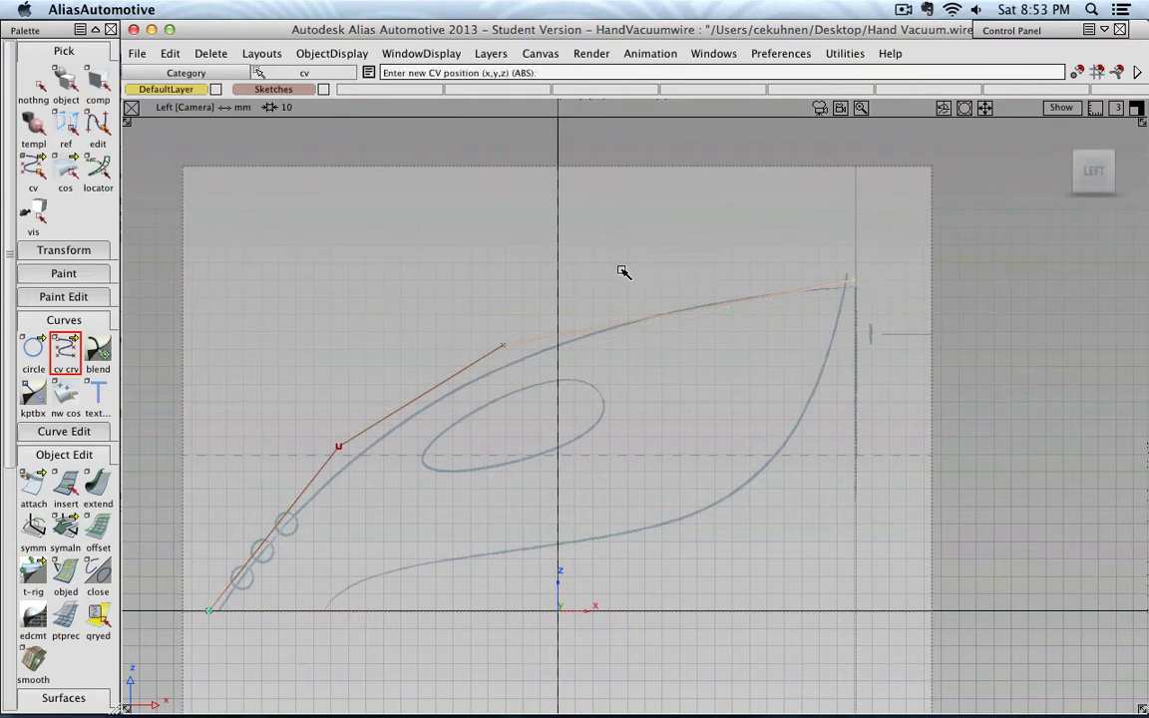
Move the upper curve's last CV vertically onto the end of the sketched upper outline.
{"action": "left_click", "coordinate": [586, 270], "text": "ctrl+shift"}
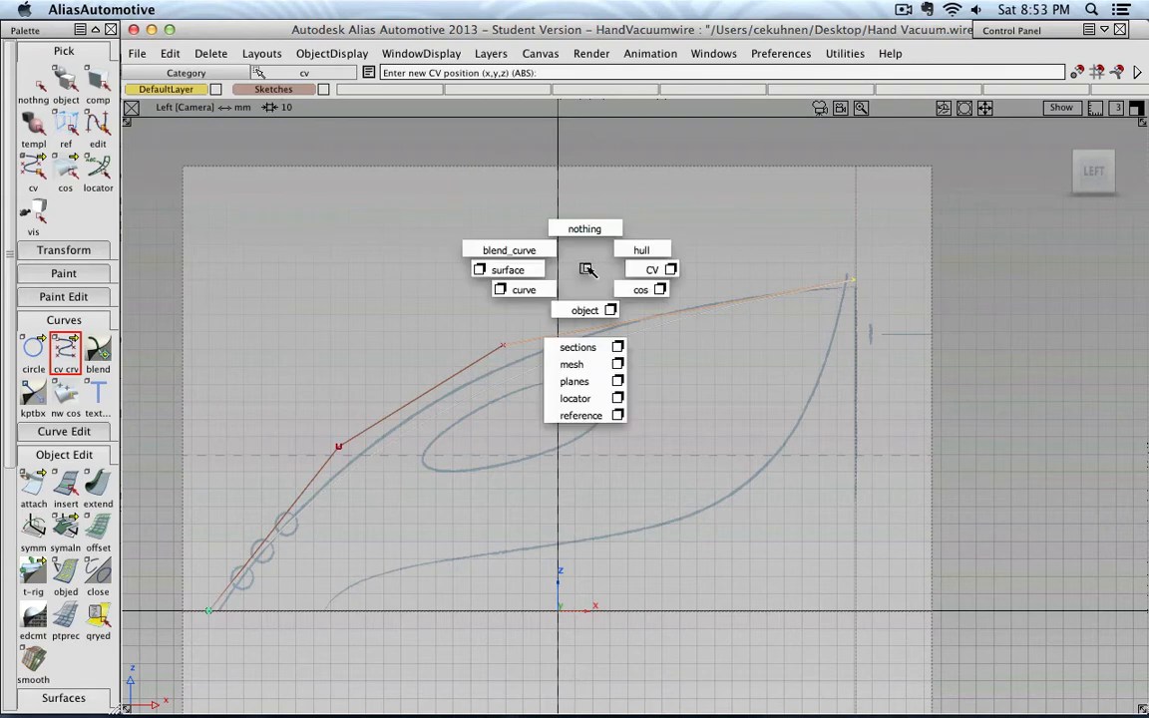
{"action": "left_click", "coordinate": [656, 268]}
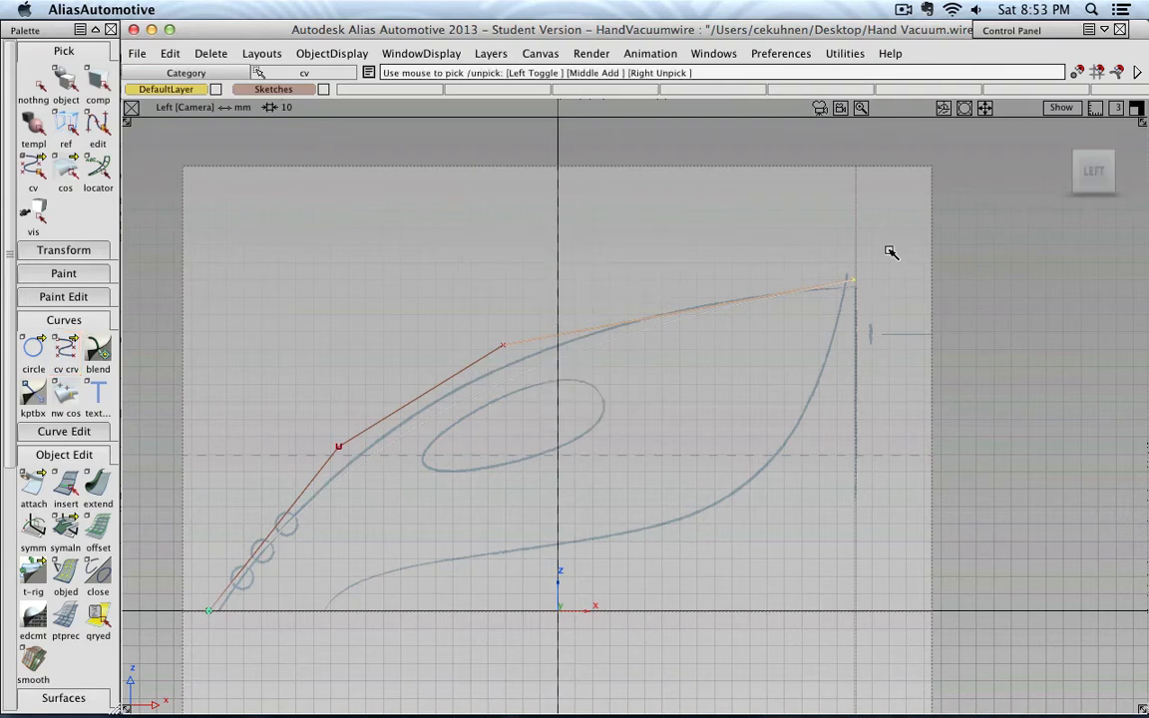
{"action": "key", "text": "alt+shift"}
{"action": "middle_click_drag", "start_coordinate": [890, 251], "coordinate": [888, 218], "text": "ctrl+shift"}
{"action": "left_click_drag", "start_coordinate": [900, 207], "coordinate": [900, 215]}
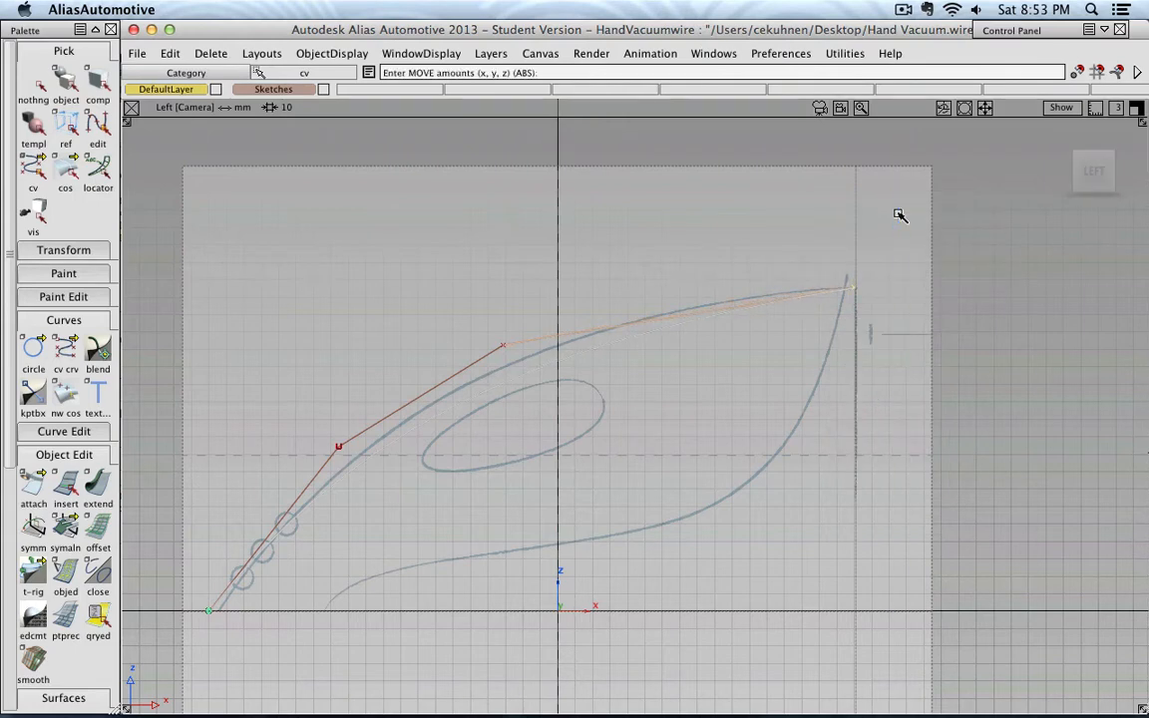
Move the upper curve's start CV and two middle CVs until the curve follows the sketched outline, leaving nothing picked.
{"action": "left_click", "coordinate": [210, 610]}
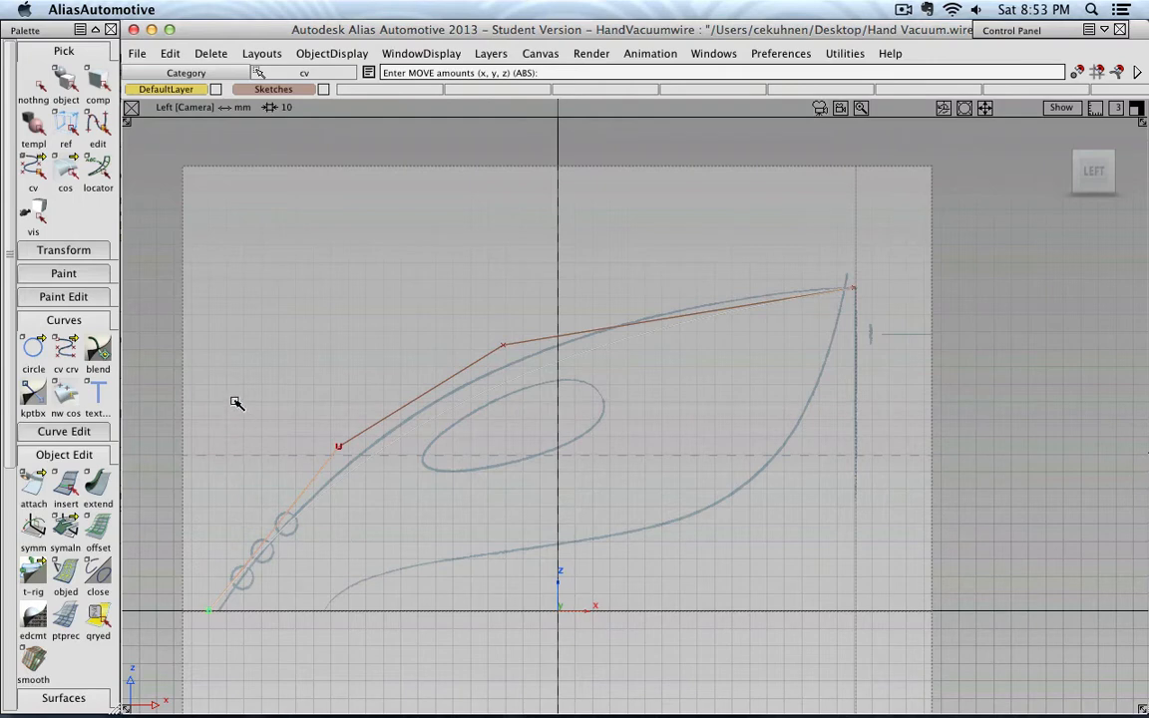
{"action": "middle_click_drag", "start_coordinate": [238, 364], "coordinate": [249, 362]}
{"action": "left_click", "coordinate": [337, 446]}
{"action": "left_click_drag", "start_coordinate": [356, 403], "coordinate": [374, 367]}
{"action": "left_click", "coordinate": [510, 347]}
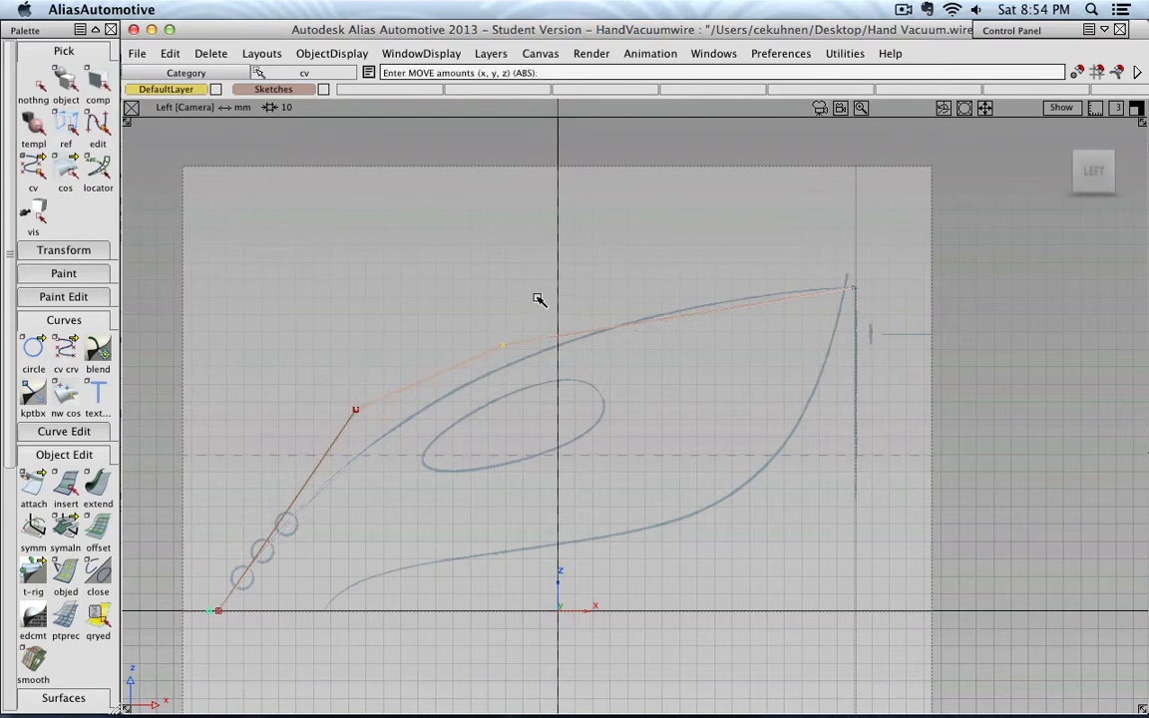
{"action": "left_click_drag", "start_coordinate": [539, 301], "coordinate": [590, 260]}
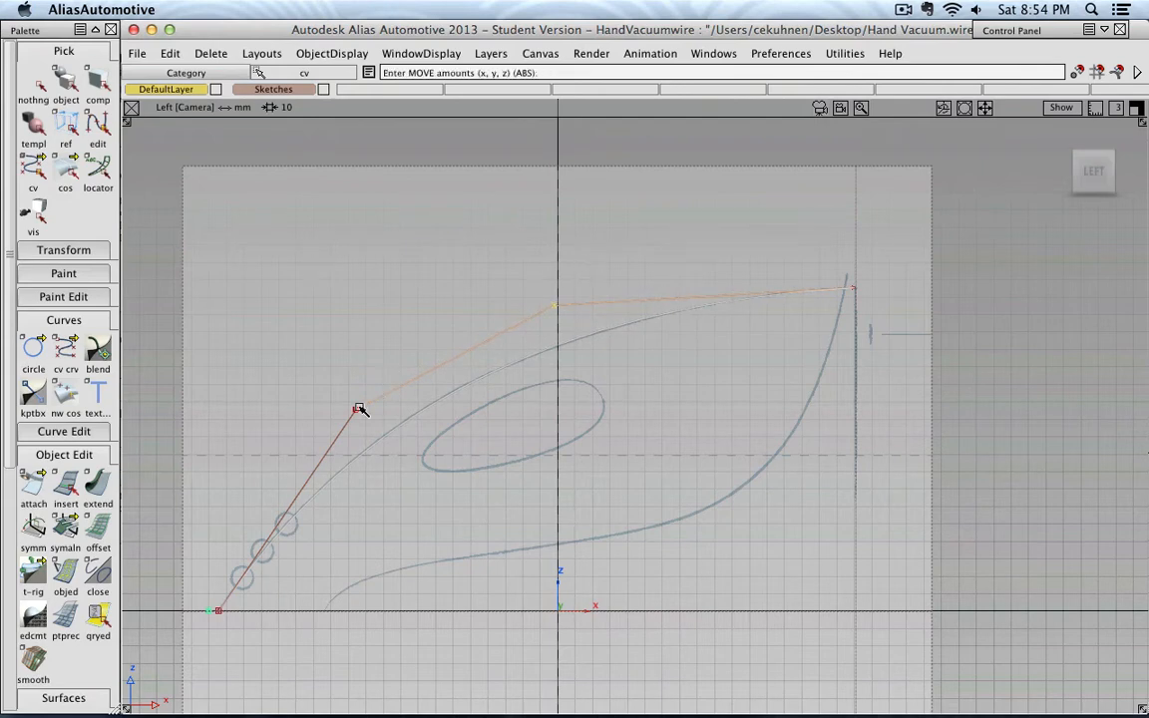
{"action": "left_click", "coordinate": [356, 407]}
{"action": "left_click_drag", "start_coordinate": [391, 366], "coordinate": [392, 368]}
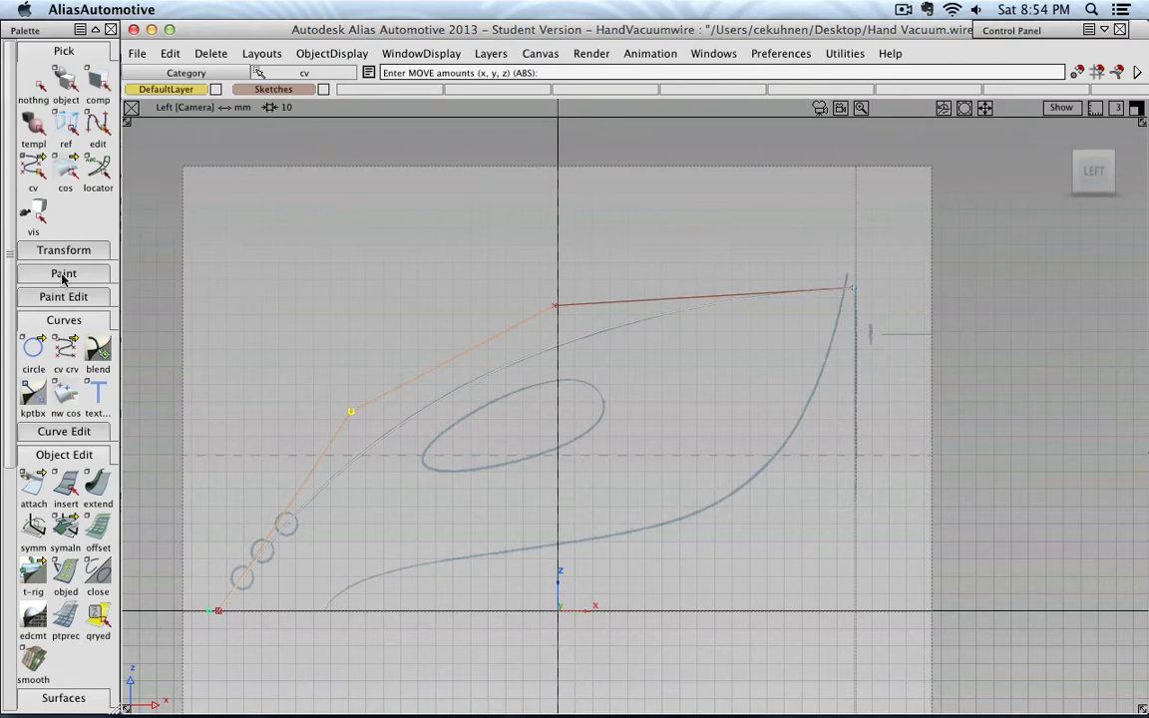
{"action": "left_click", "coordinate": [33, 82]}
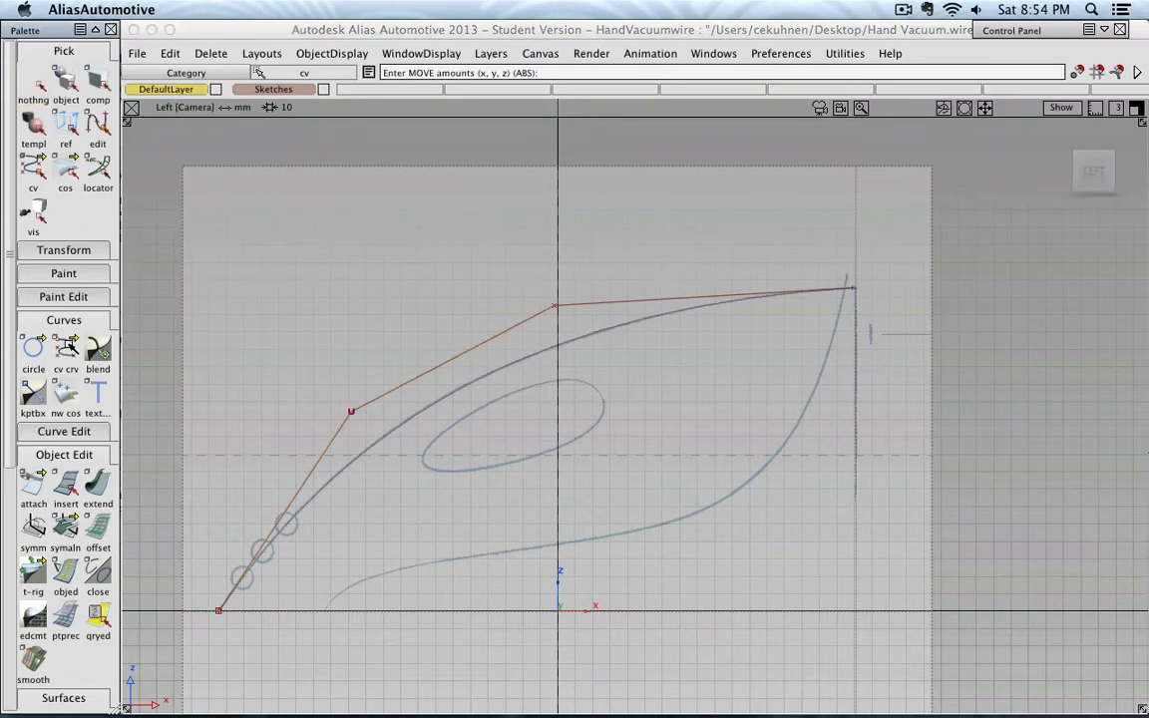
Draw an eight-point CV curve along the sketch's lower outline, from just above the upper tip down to the ground line.
{"action": "left_click", "coordinate": [65, 350]}
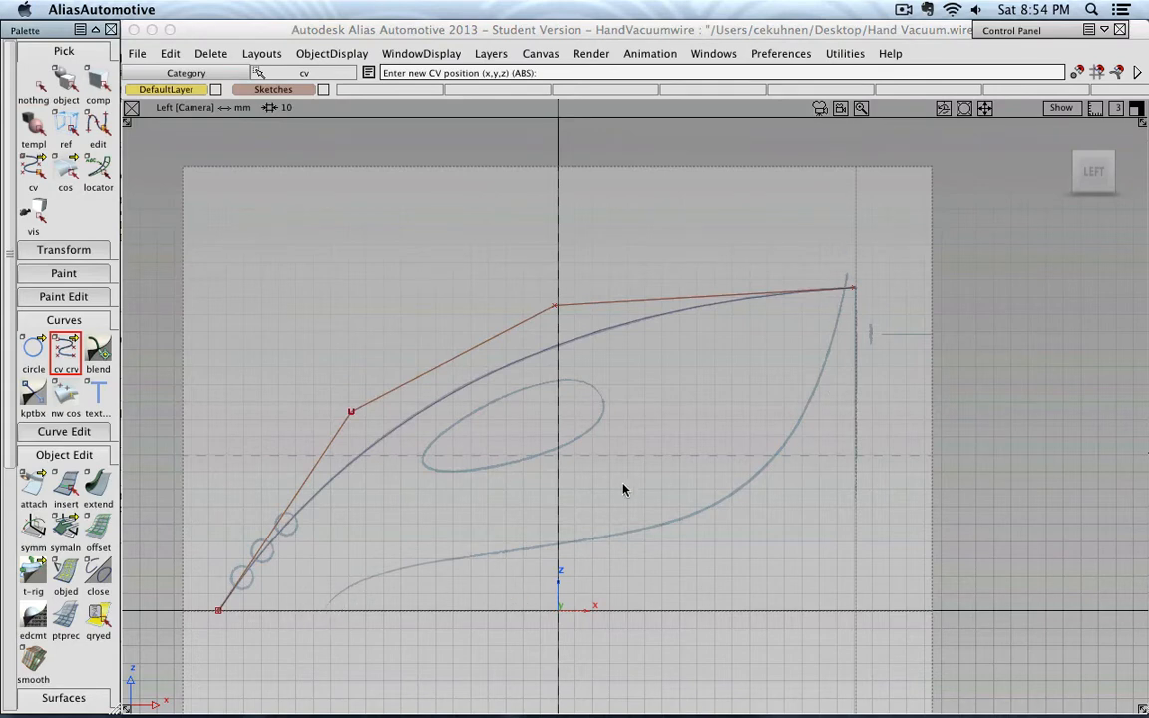
{"action": "left_click", "coordinate": [848, 262]}
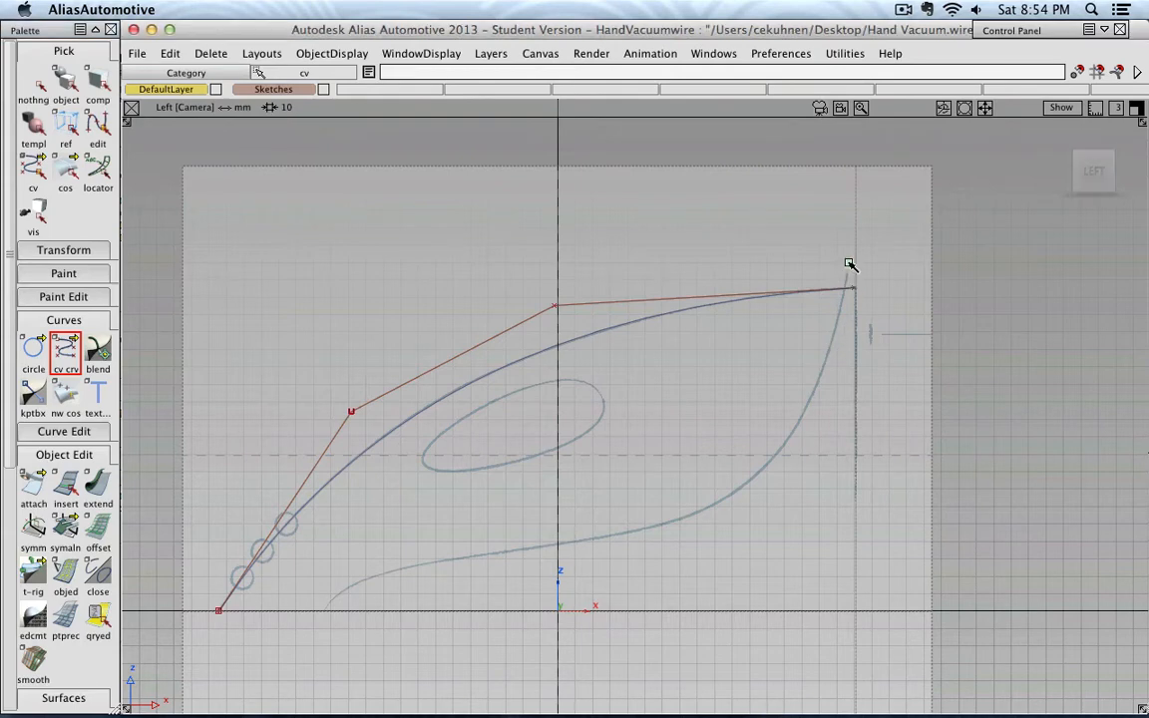
{"action": "left_click", "coordinate": [816, 402]}
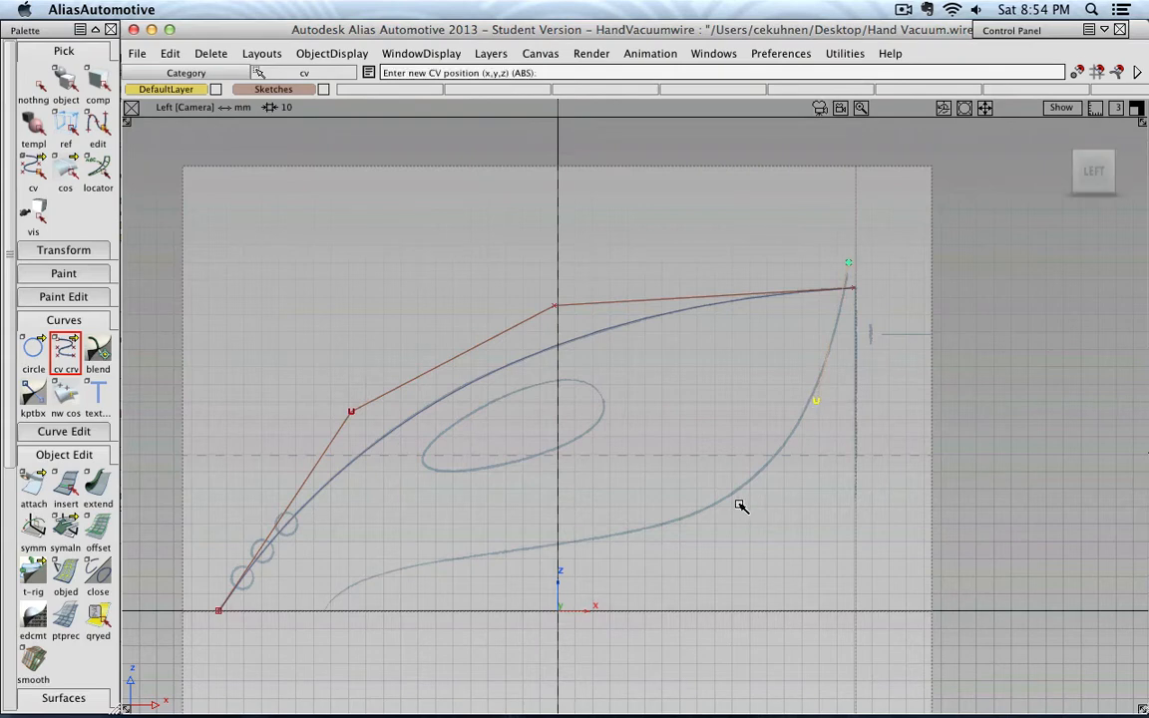
{"action": "left_click", "coordinate": [739, 507]}
{"action": "left_click", "coordinate": [610, 546]}
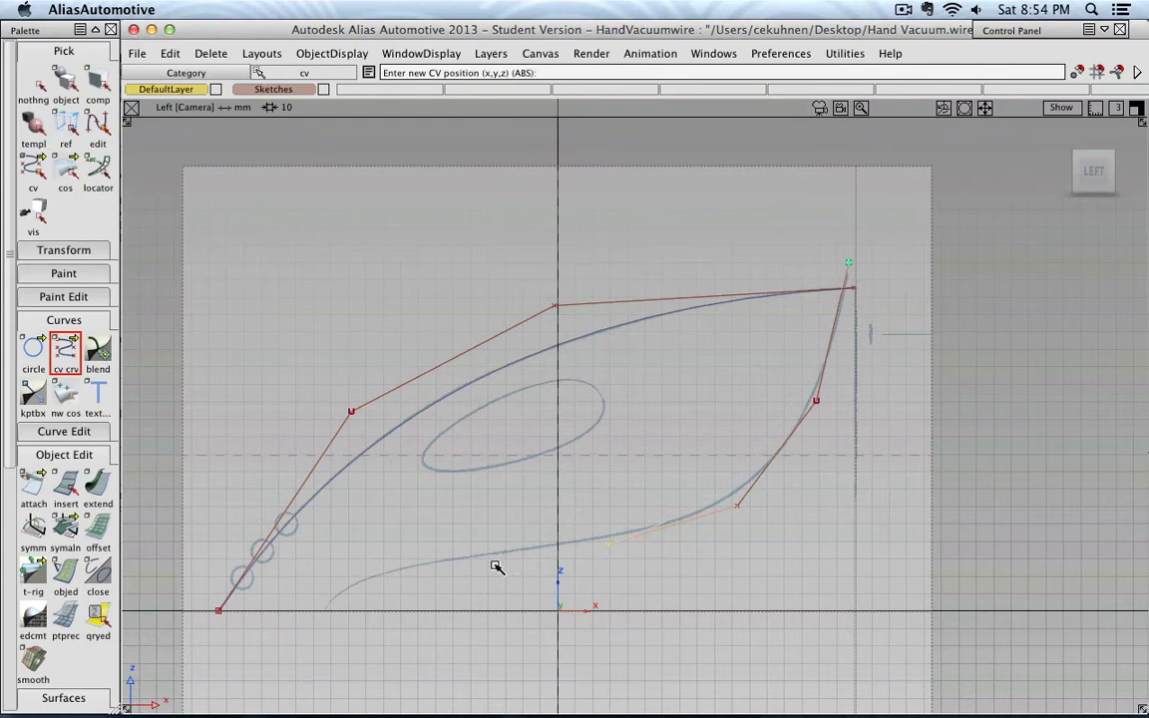
{"action": "left_click", "coordinate": [460, 558]}
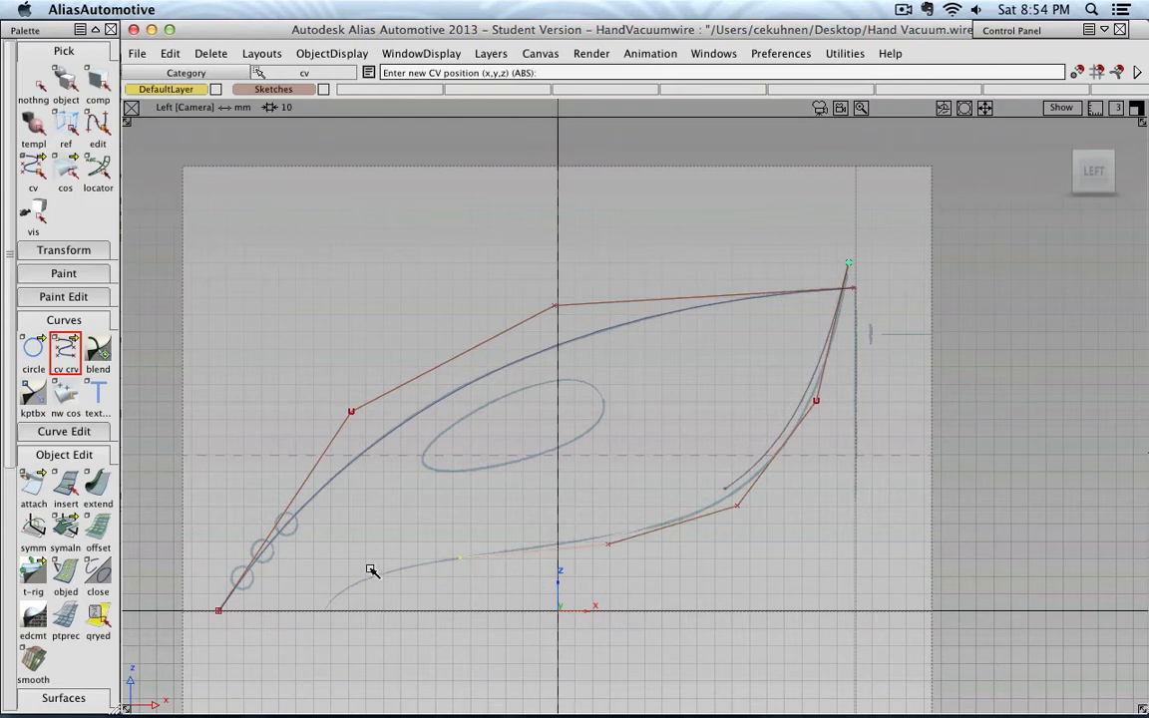
{"action": "left_click", "coordinate": [370, 569]}
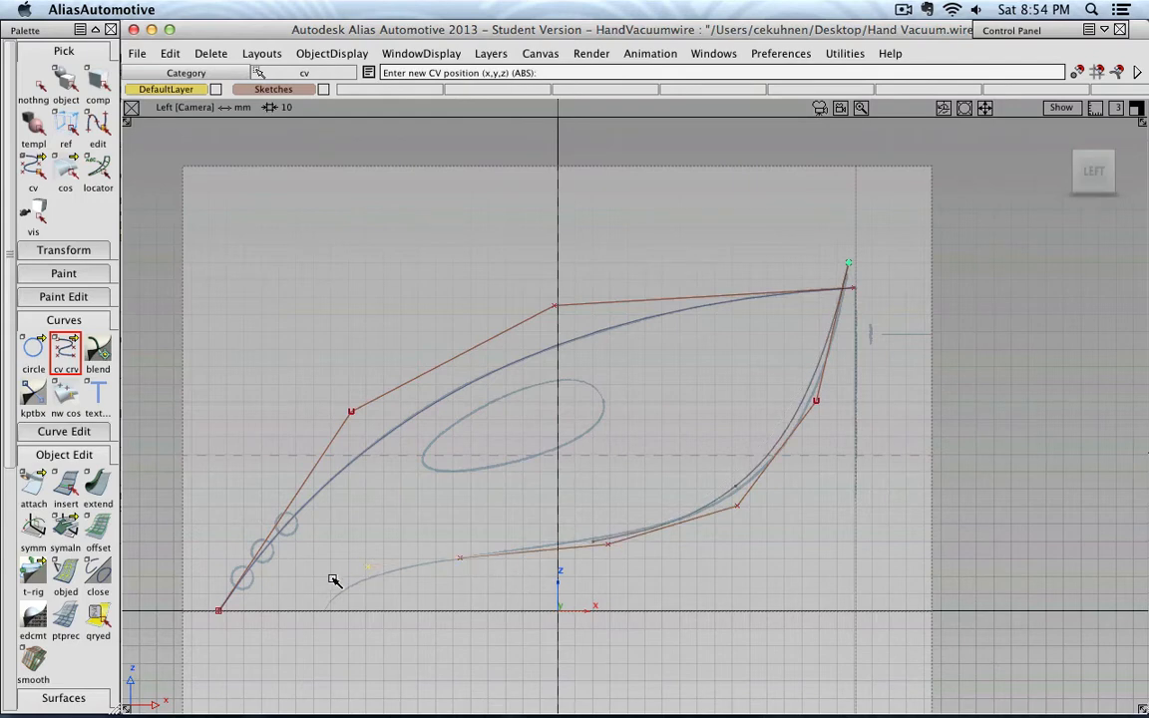
{"action": "left_click", "coordinate": [331, 584]}
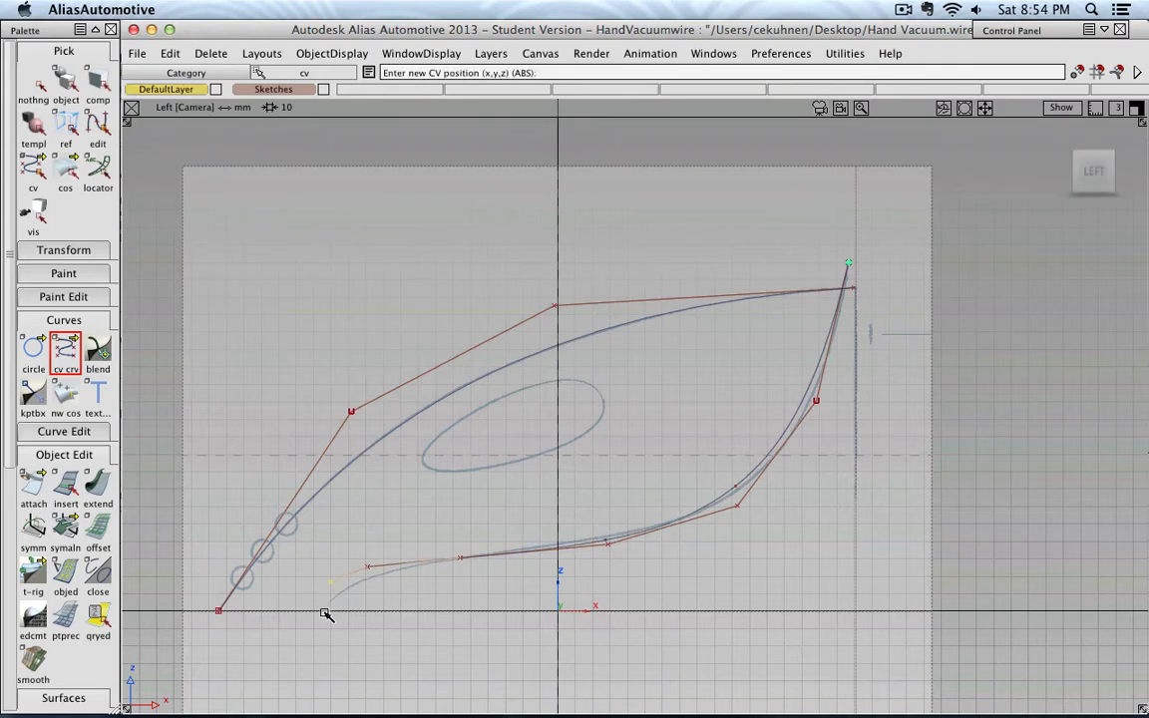
{"action": "left_click", "coordinate": [332, 614]}
Move the lower curve's last CV along the ground line to where the sketched outline ends.
{"action": "left_click", "coordinate": [38, 172]}
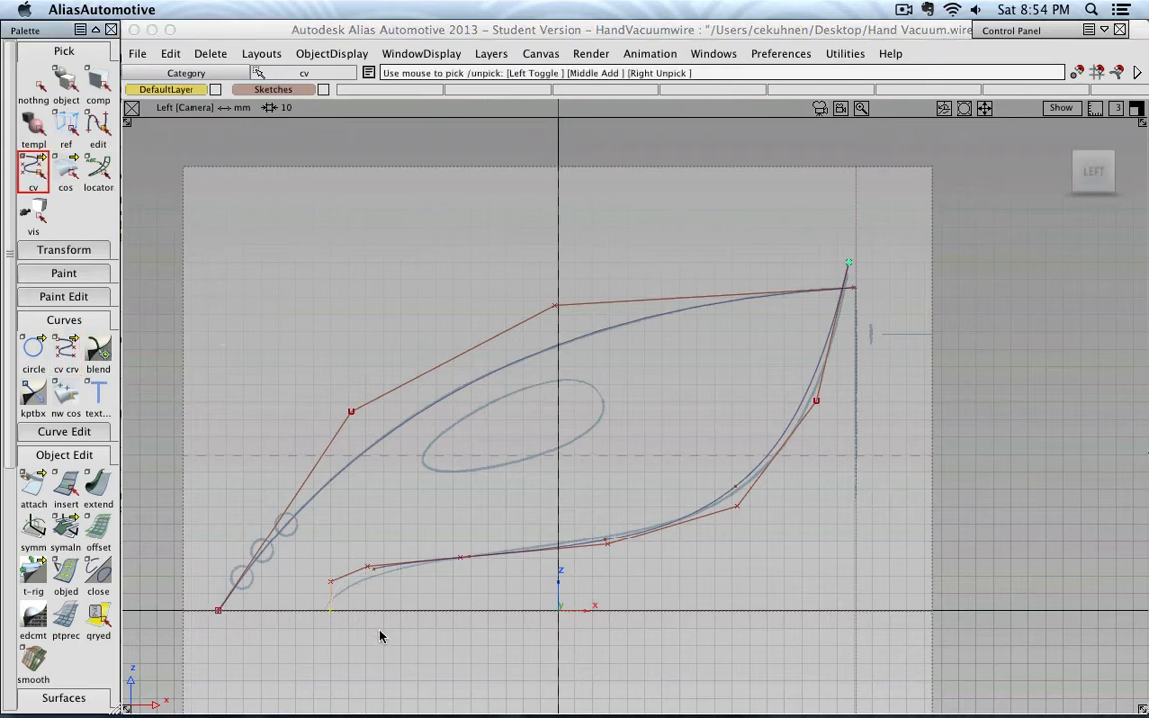
{"action": "scroll", "coordinate": [348, 633], "scroll_direction": "up", "scroll_amount": 5}
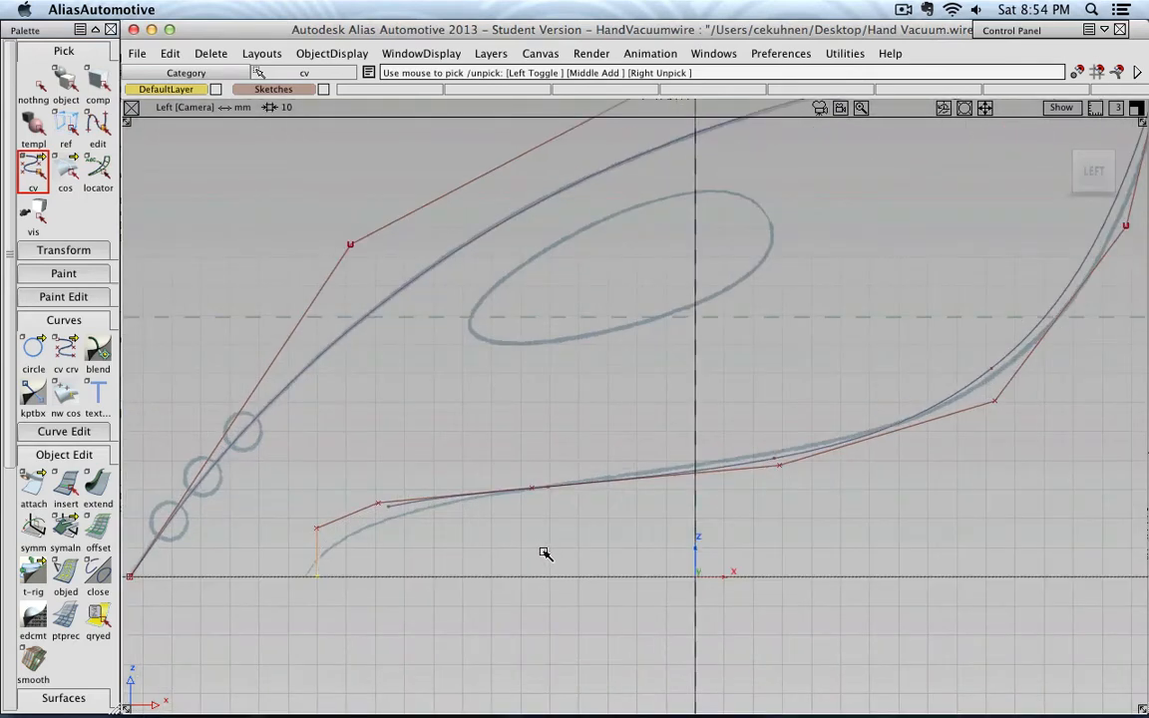
{"action": "left_click", "coordinate": [64, 250]}
{"action": "left_click", "coordinate": [33, 282]}
{"action": "middle_click_drag", "start_coordinate": [570, 596], "coordinate": [561, 593]}
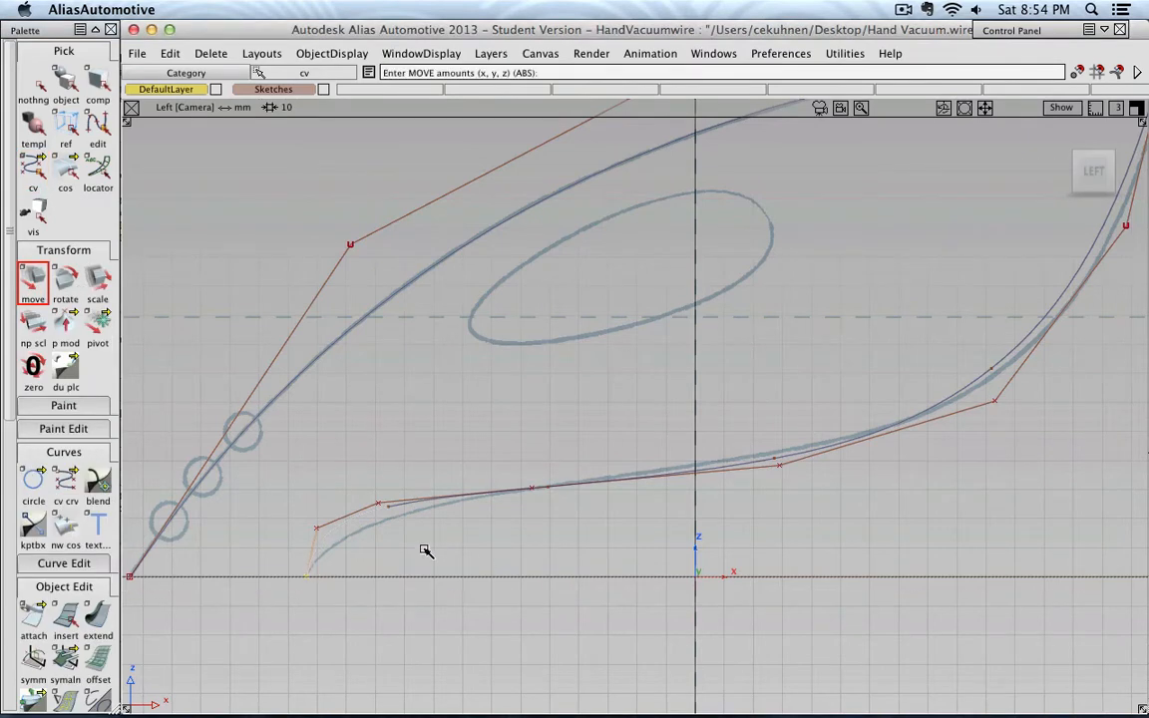
Reposition the three CVs near the lower curve's ground end so its rounded corner follows the sketch.
{"action": "left_click", "coordinate": [381, 501]}
{"action": "left_click", "coordinate": [316, 528], "text": "shift"}
{"action": "middle_click_drag", "start_coordinate": [458, 535], "coordinate": [523, 536]}
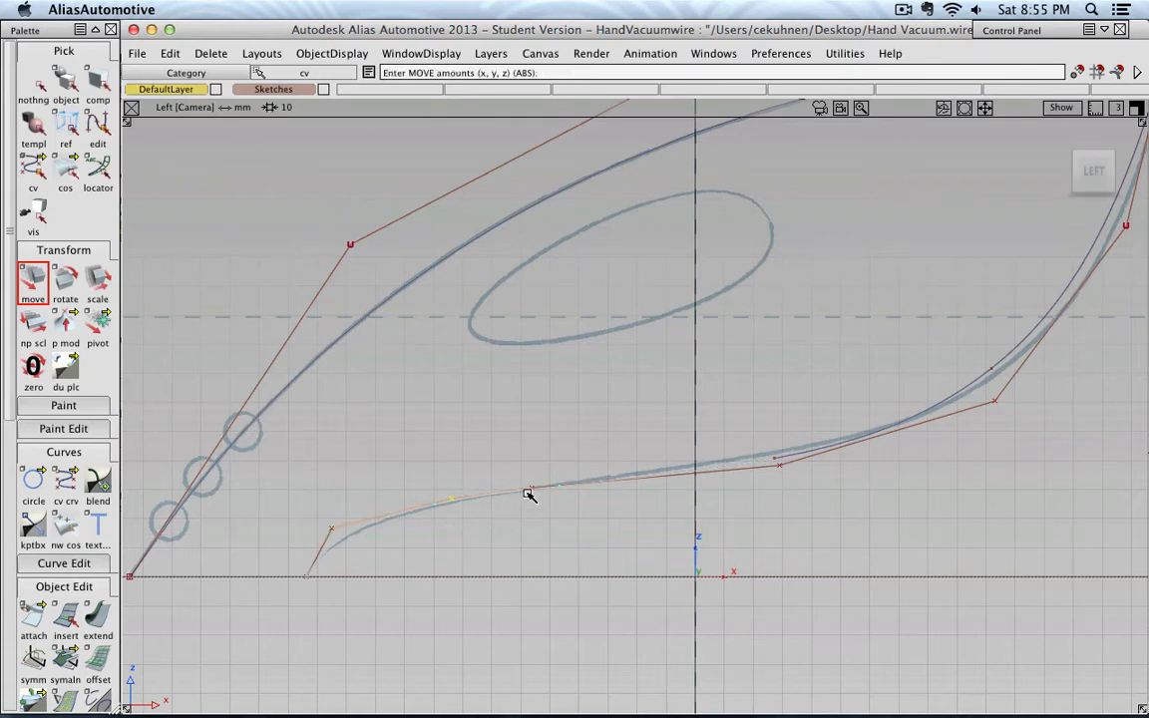
{"action": "left_click", "coordinate": [530, 490]}
{"action": "left_click_drag", "start_coordinate": [567, 514], "coordinate": [630, 507]}
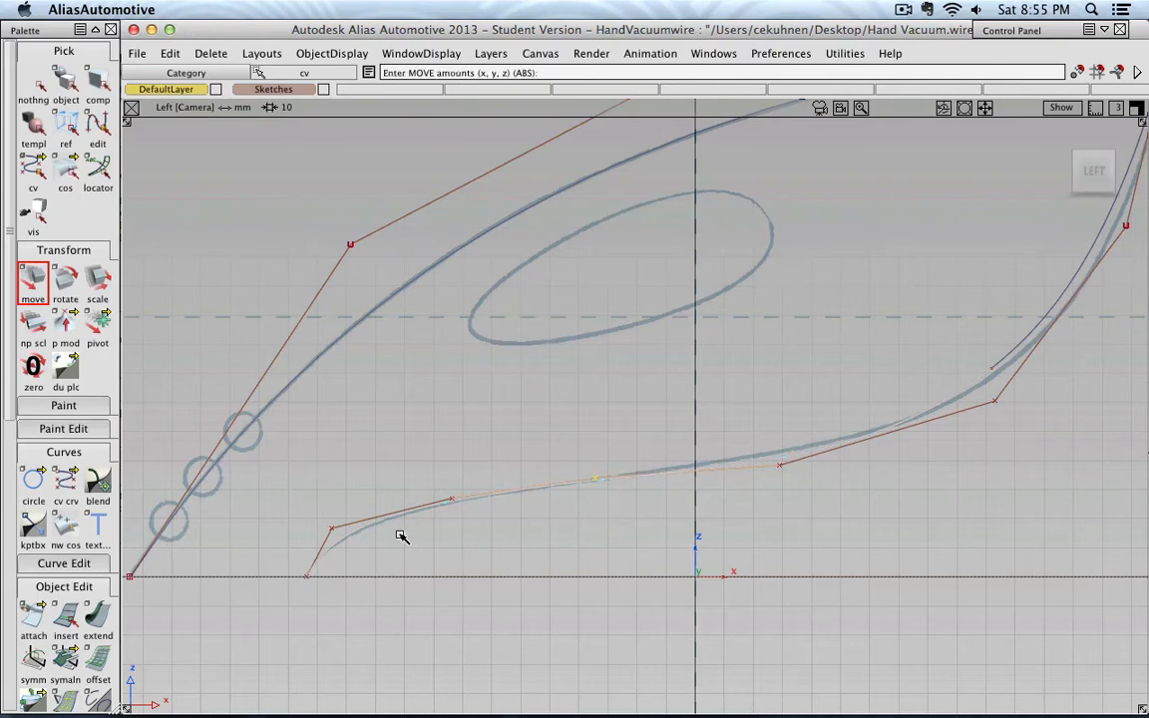
{"action": "left_click", "coordinate": [329, 527]}
{"action": "middle_click_drag", "start_coordinate": [418, 554], "coordinate": [425, 556]}
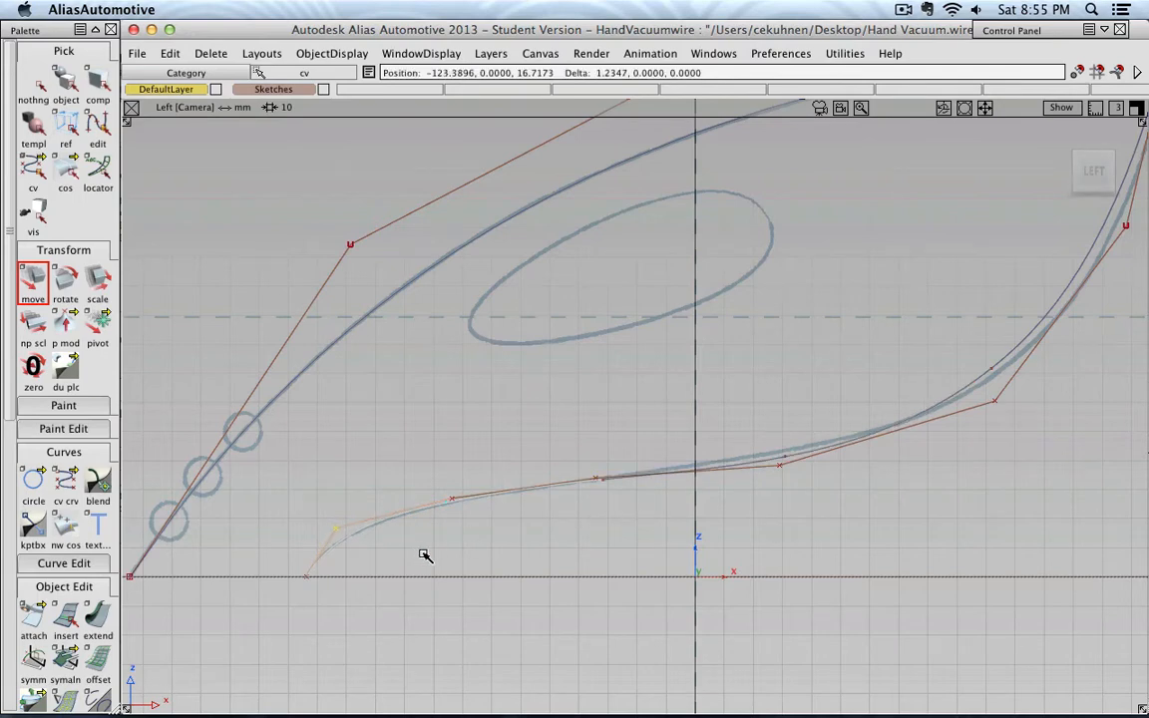
Move the lower curve's second CV outward and raise the CV right of the origin to match the sketched outline.
{"action": "scroll", "coordinate": [833, 506], "scroll_direction": "down", "scroll_amount": 3}
{"action": "middle_click_drag", "start_coordinate": [870, 474], "coordinate": [757, 519], "text": "alt+shift"}
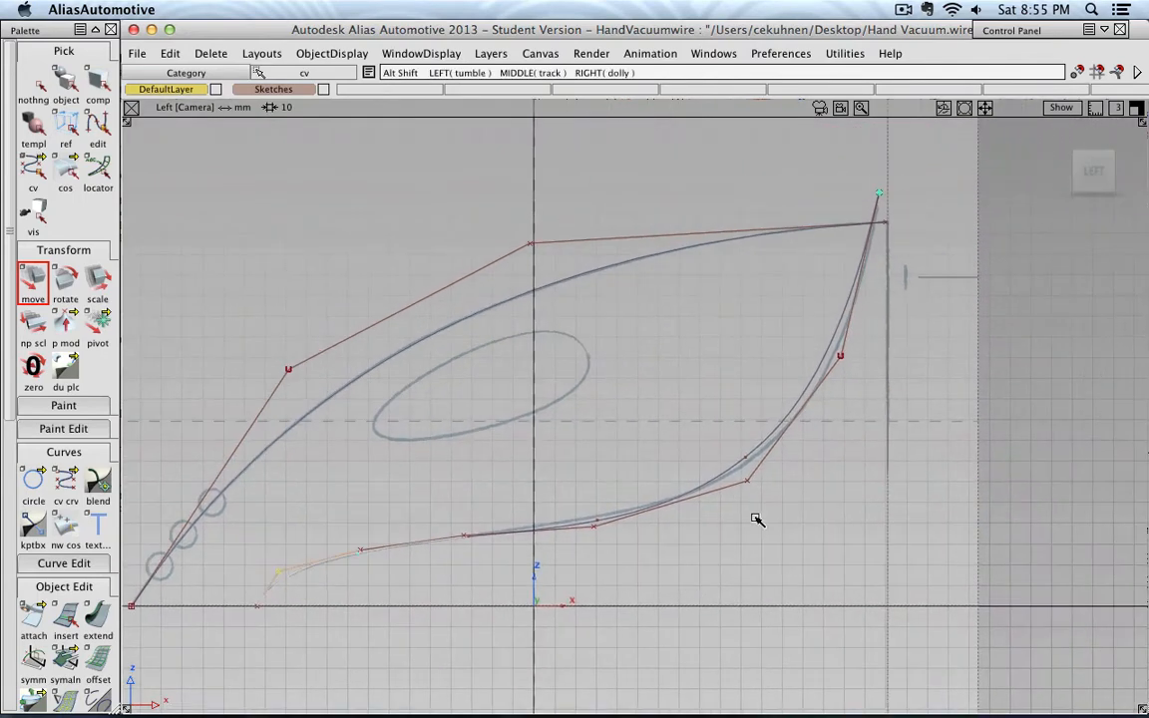
{"action": "left_click", "coordinate": [852, 367]}
{"action": "left_click_drag", "start_coordinate": [852, 374], "coordinate": [860, 401]}
{"action": "left_click", "coordinate": [461, 534]}
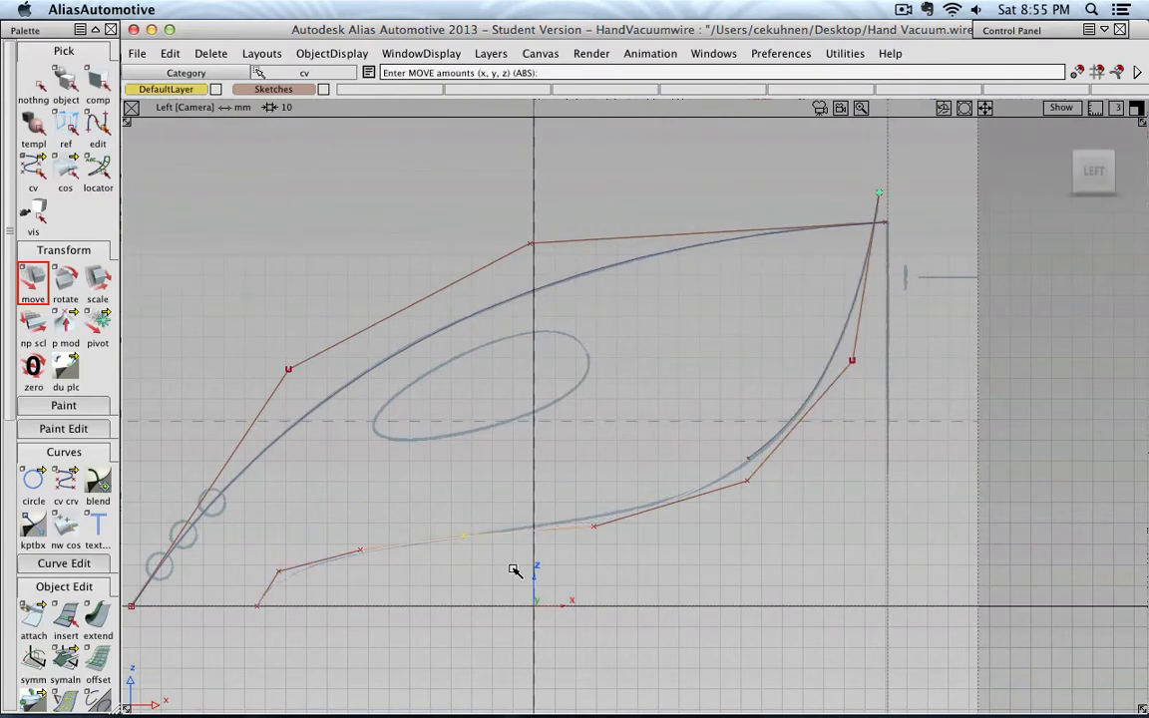
{"action": "left_click", "coordinate": [597, 530]}
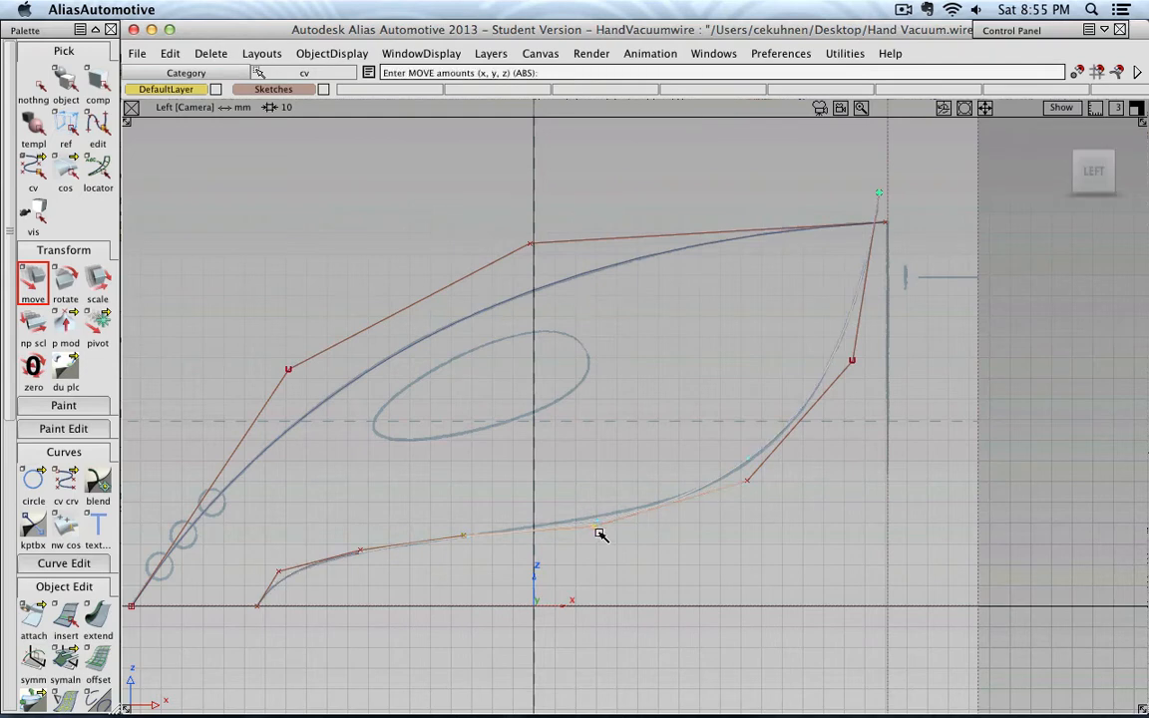
{"action": "right_click_drag", "start_coordinate": [633, 557], "coordinate": [639, 551]}
Delete the CV on the lower curve just left of the origin.
{"action": "left_click", "coordinate": [458, 536]}
{"action": "key", "text": "Delete"}
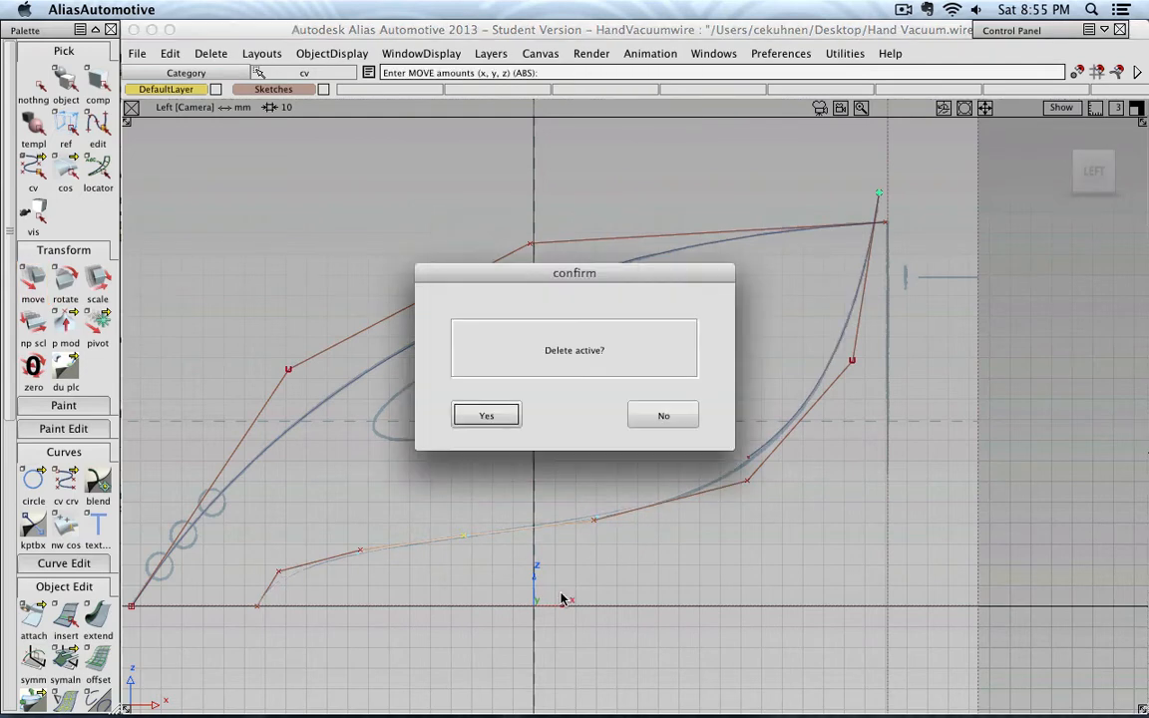
{"action": "left_click", "coordinate": [487, 416]}
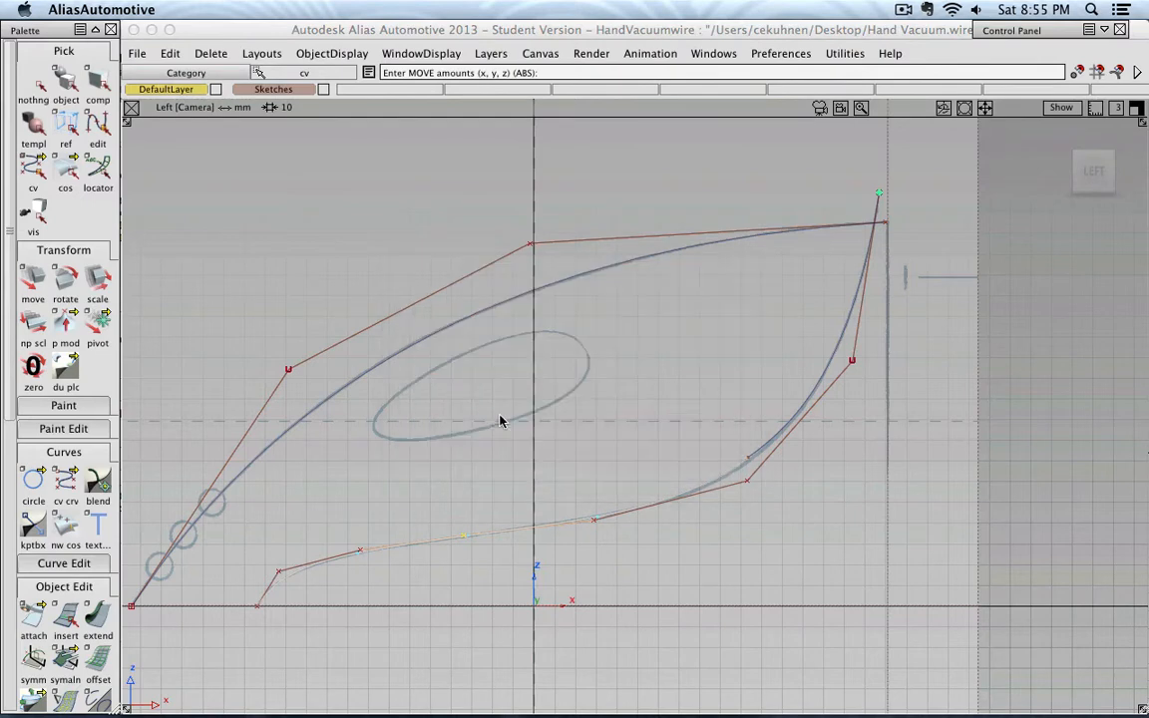
Nudge the two CVs beside the lower curve's ground end so its rounded corner follows the sketch.
{"action": "left_click", "coordinate": [362, 554]}
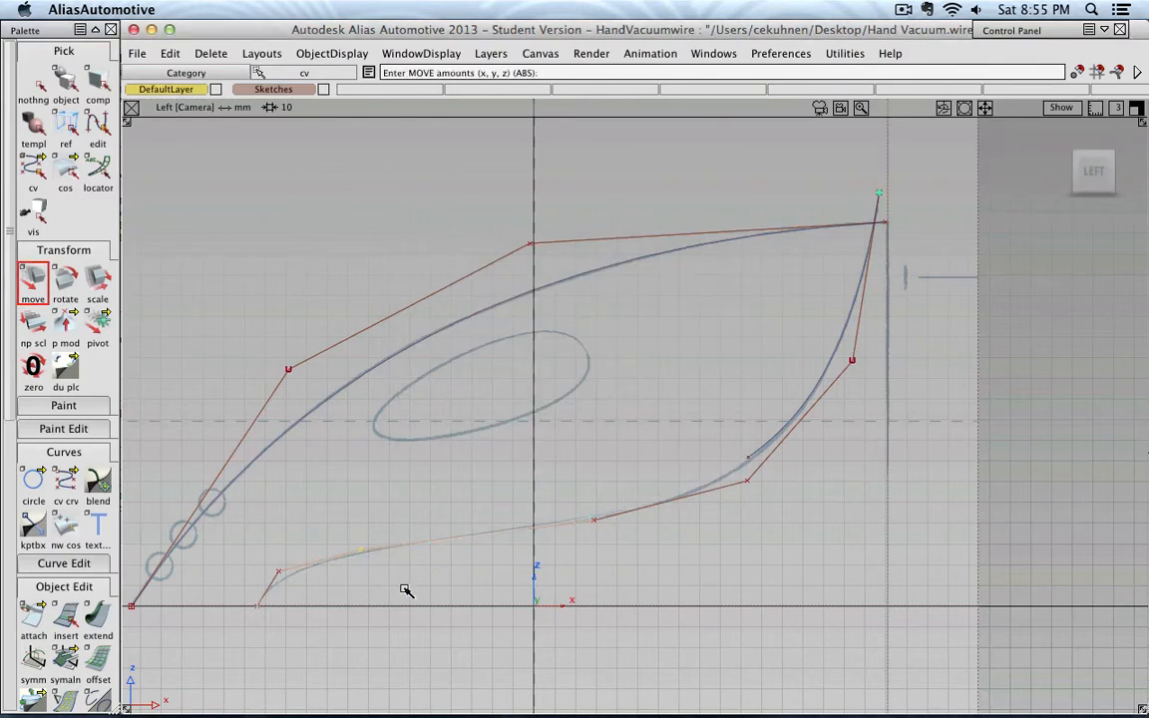
{"action": "right_click_drag", "start_coordinate": [425, 633], "coordinate": [425, 629]}
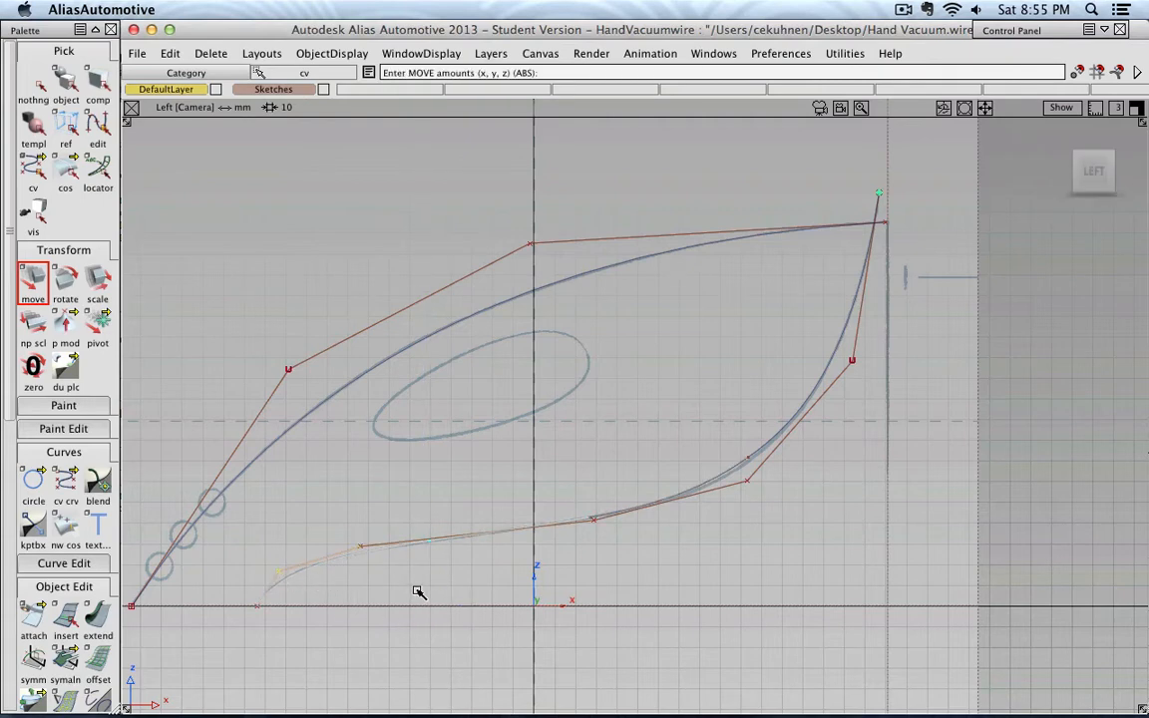
{"action": "middle_click_drag", "start_coordinate": [418, 591], "coordinate": [417, 589]}
Fine-tune the two CVs along the lower curve's outer bend to match the sketched outline, then clear the selection.
{"action": "left_click", "coordinate": [753, 484]}
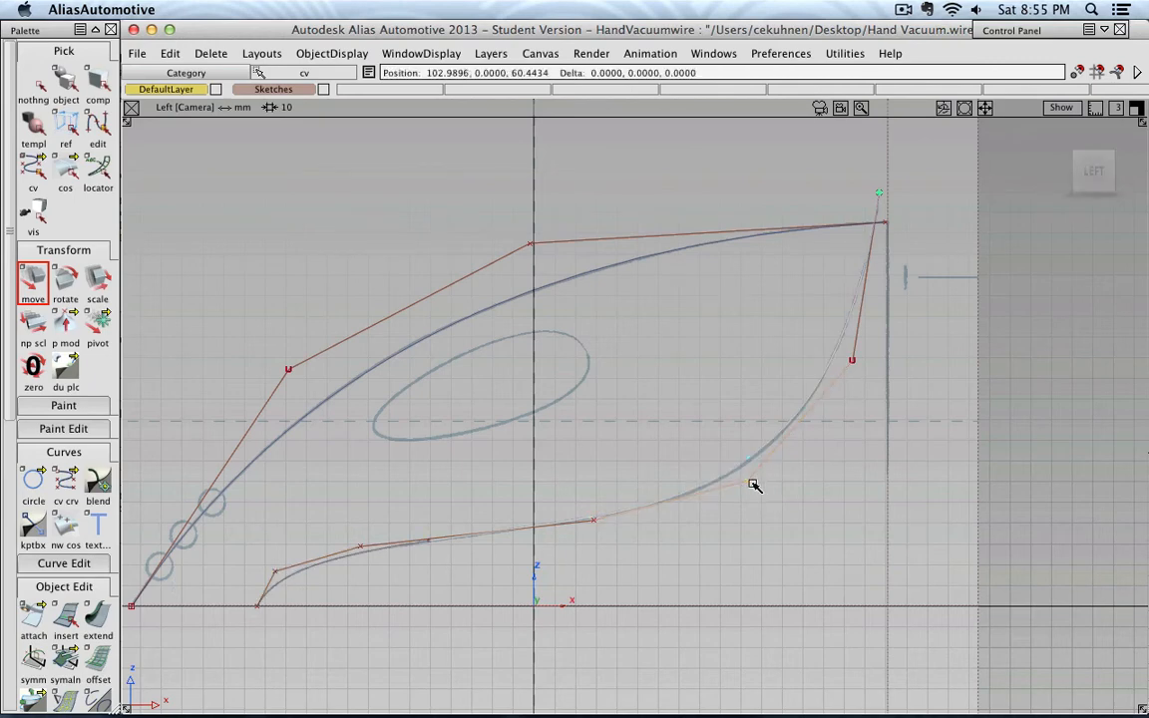
{"action": "mouse_move", "coordinate": [798, 500]}
{"action": "middle_mouse_down"}
{"action": "mouse_move", "coordinate": [814, 484]}
{"action": "mouse_move", "coordinate": [807, 493]}
{"action": "middle_mouse_up"}
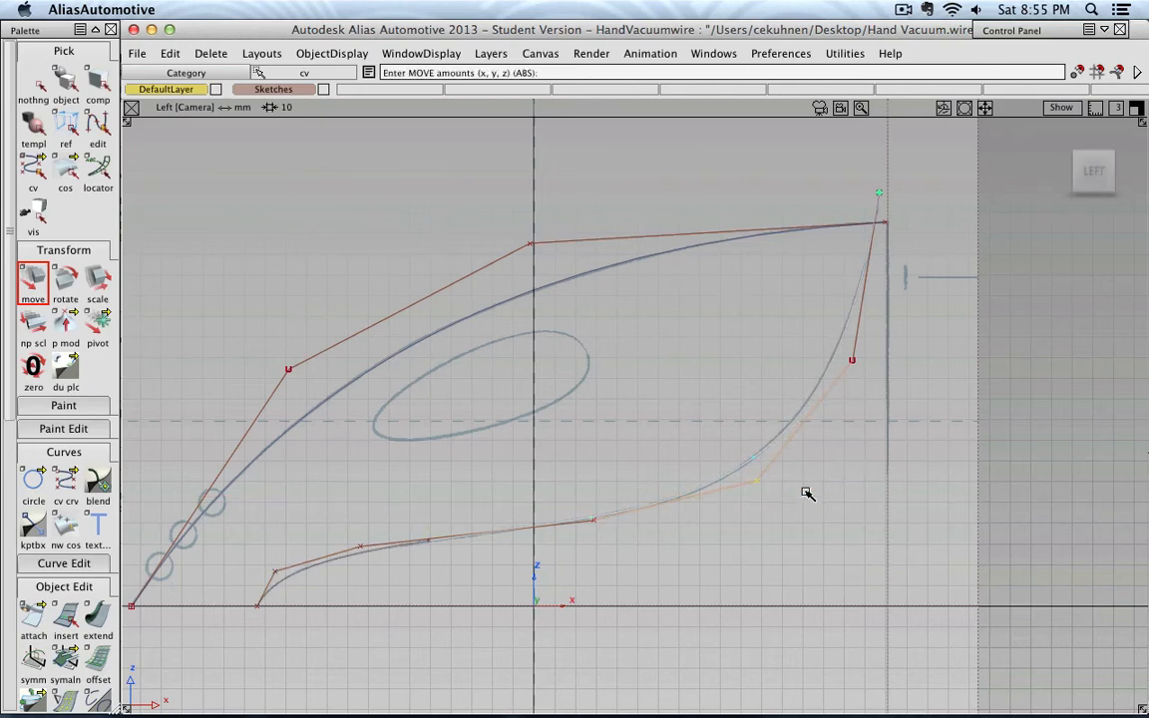
{"action": "left_click", "coordinate": [850, 359]}
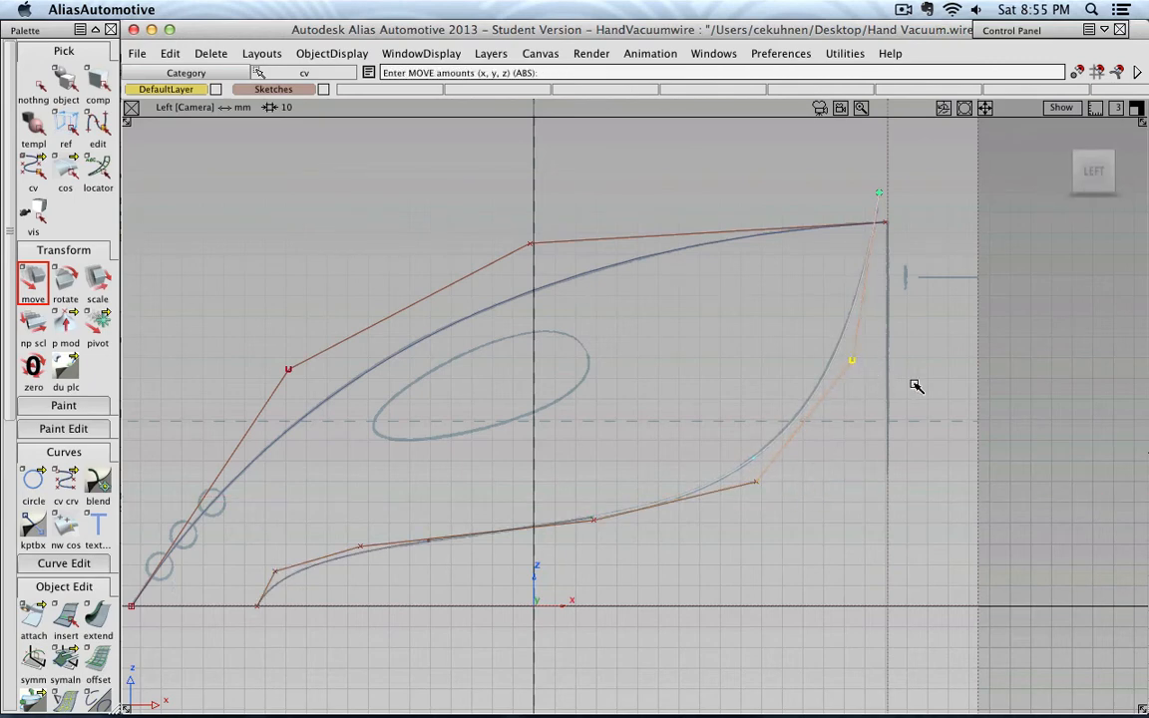
{"action": "middle_click_drag", "start_coordinate": [915, 385], "coordinate": [916, 386]}
{"action": "left_click_drag", "start_coordinate": [961, 346], "coordinate": [956, 344], "text": "ctrl+shift"}
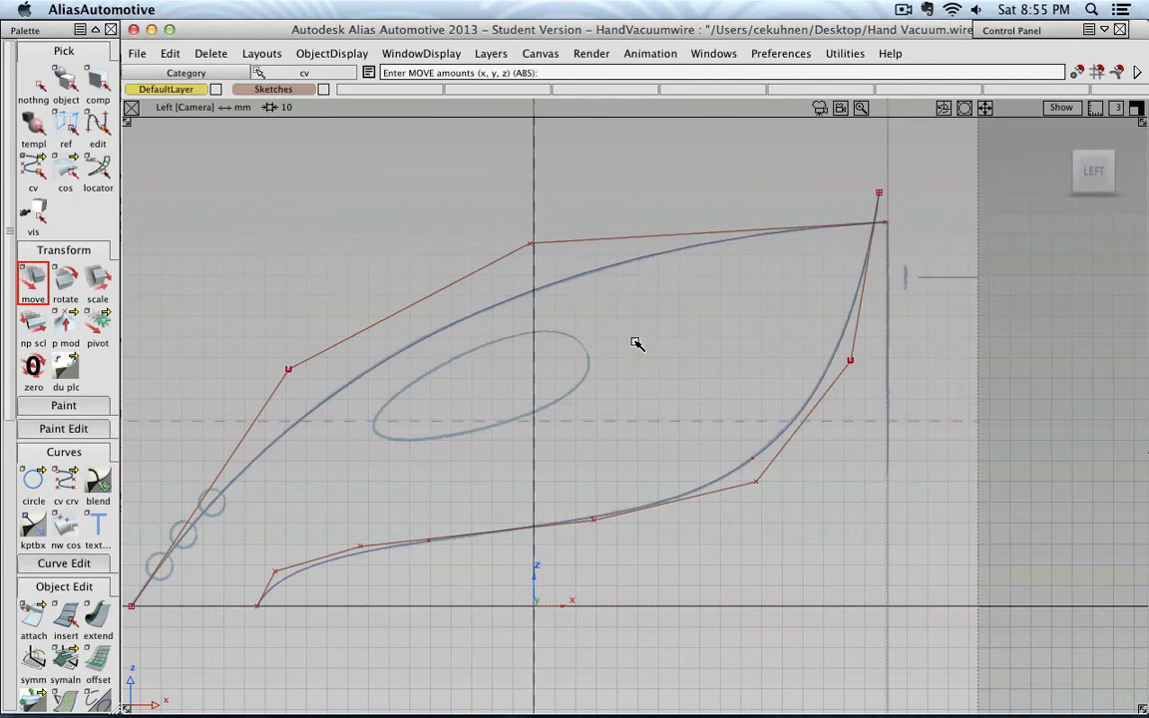
Start a new CV curve in the orthographic 3D view, with its first CV snapped to the upper curve's high end.
{"action": "middle_click_drag", "start_coordinate": [637, 342], "coordinate": [699, 336], "text": "alt+shift"}
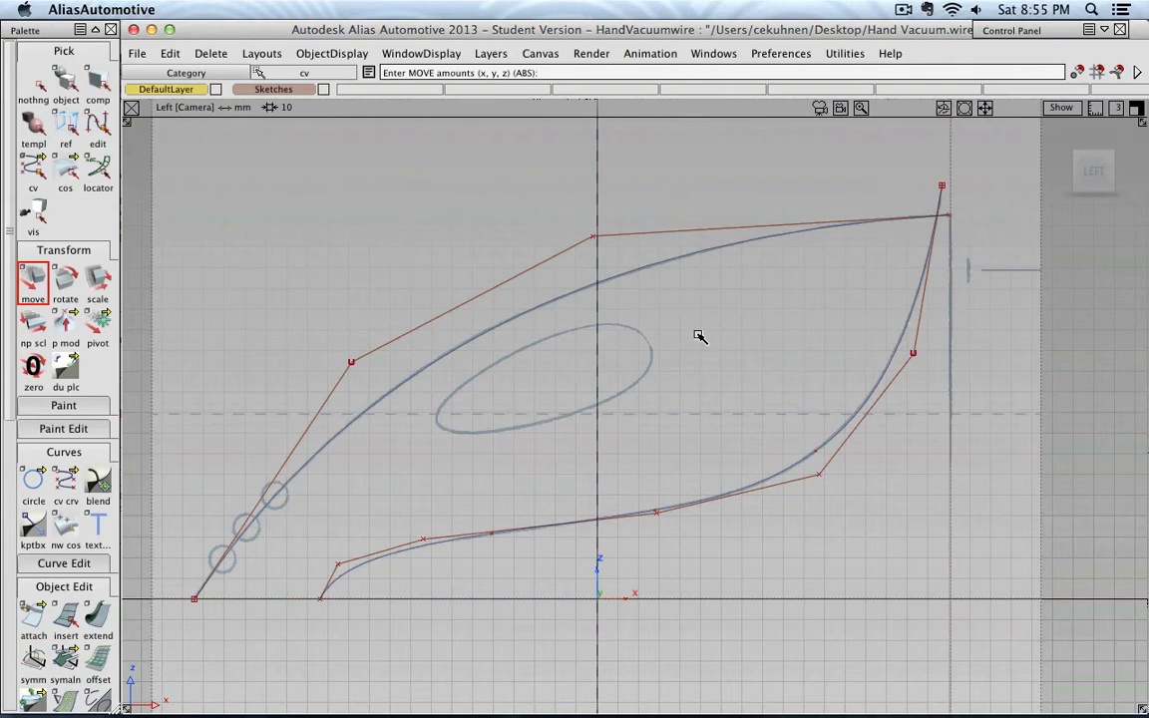
{"action": "left_click", "coordinate": [1077, 156]}
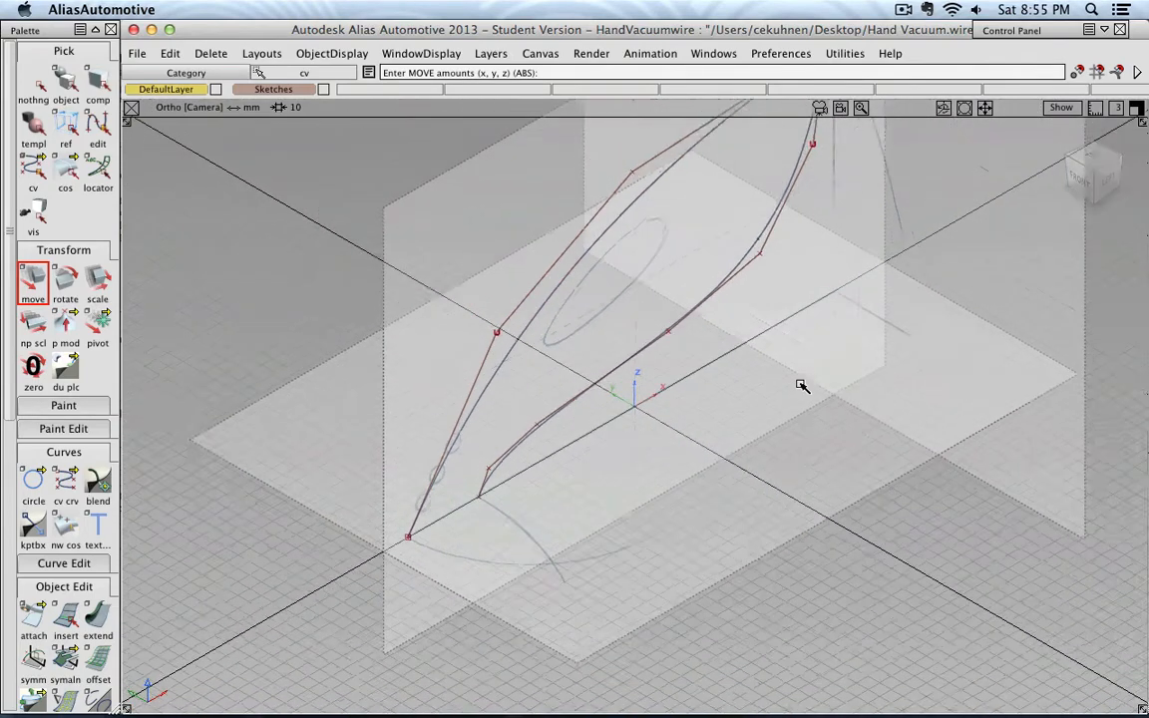
{"action": "middle_click_drag", "start_coordinate": [810, 354], "coordinate": [767, 395], "text": "alt+shift"}
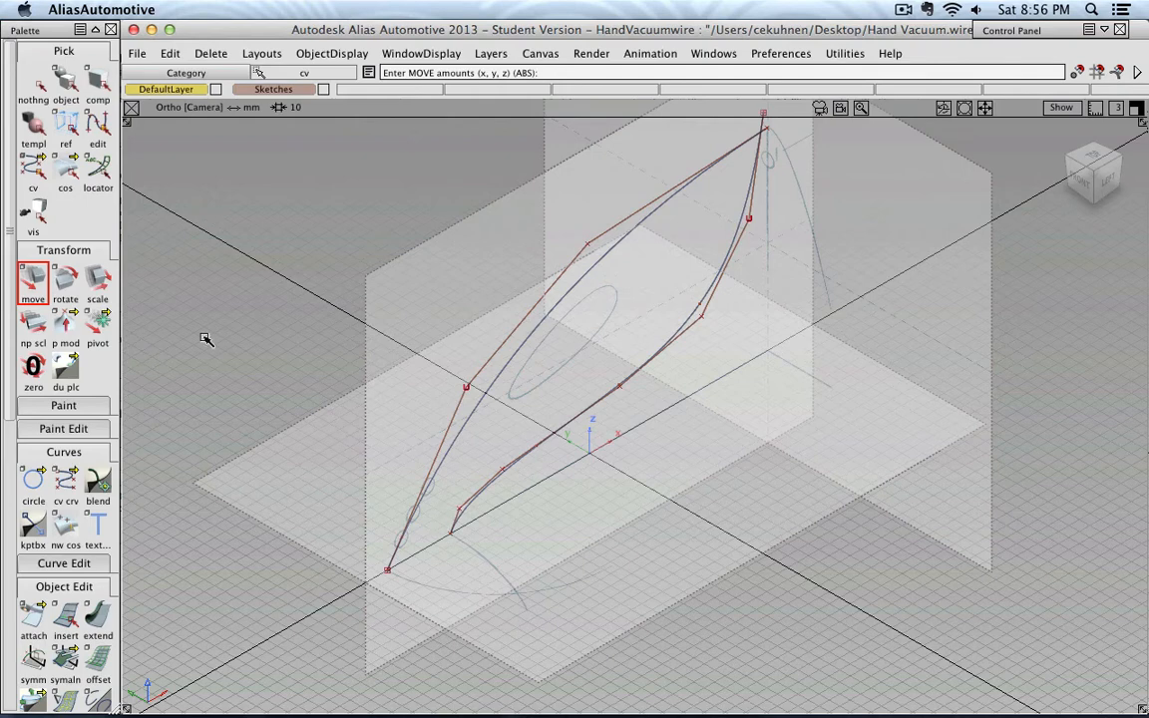
{"action": "left_click", "coordinate": [66, 483]}
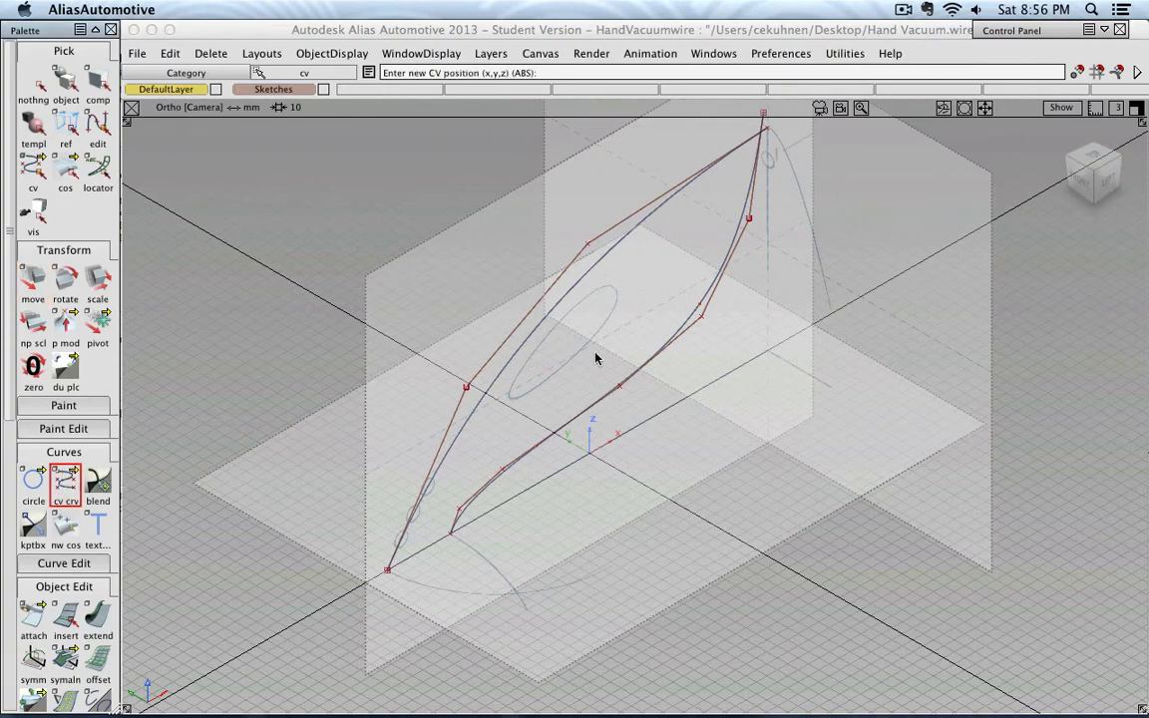
{"action": "left_click_drag", "start_coordinate": [815, 277], "coordinate": [764, 251], "text": "alt+shift"}
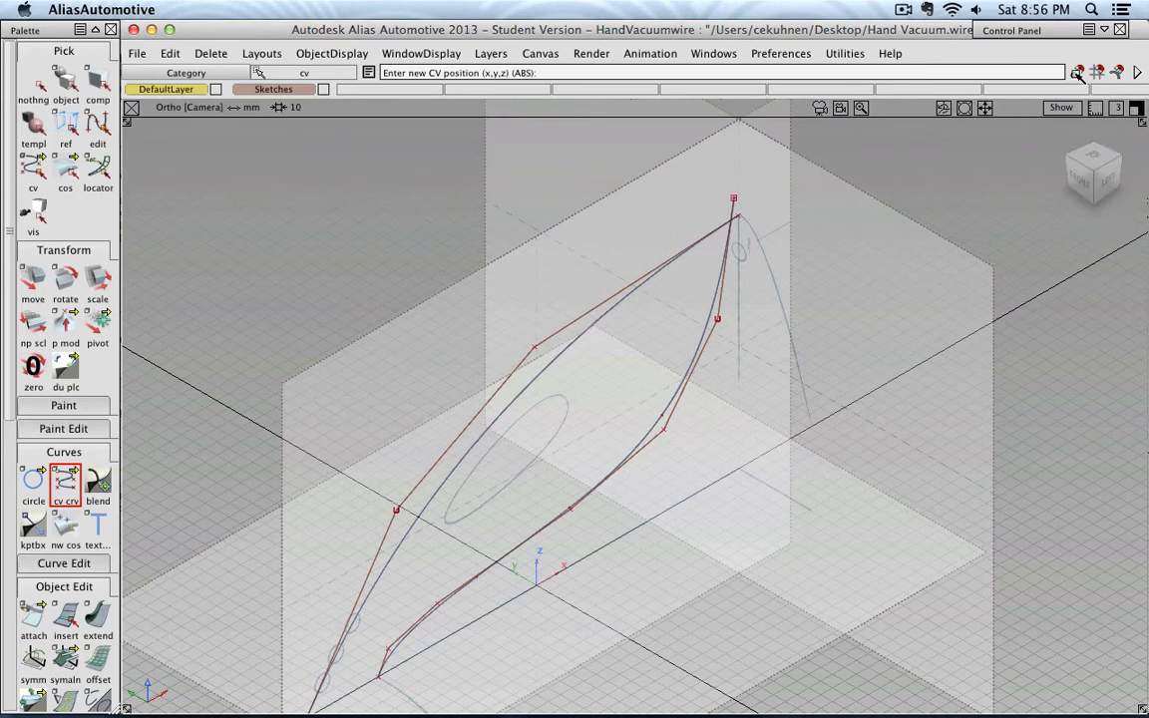
{"action": "left_click", "coordinate": [740, 224]}
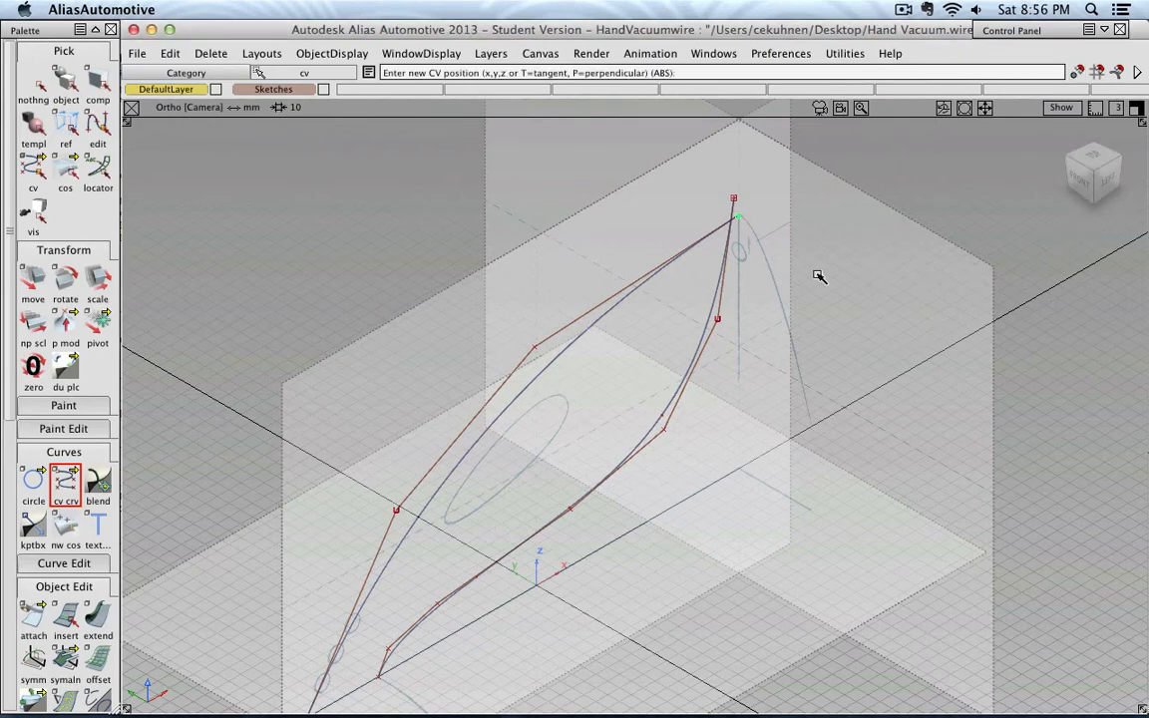
Place the curve's remaining three CVs in the front view, following the sketched arch down to its lower end.
{"action": "left_click", "coordinate": [1080, 180]}
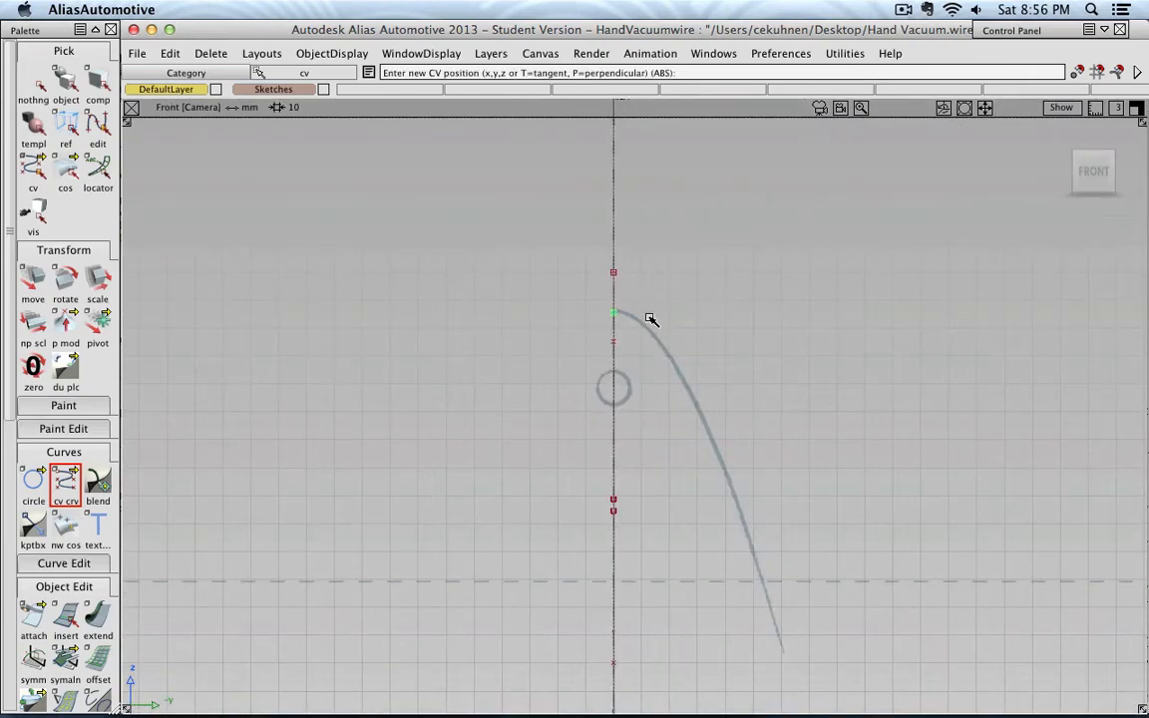
{"action": "middle_click_drag", "start_coordinate": [643, 312], "coordinate": [640, 341]}
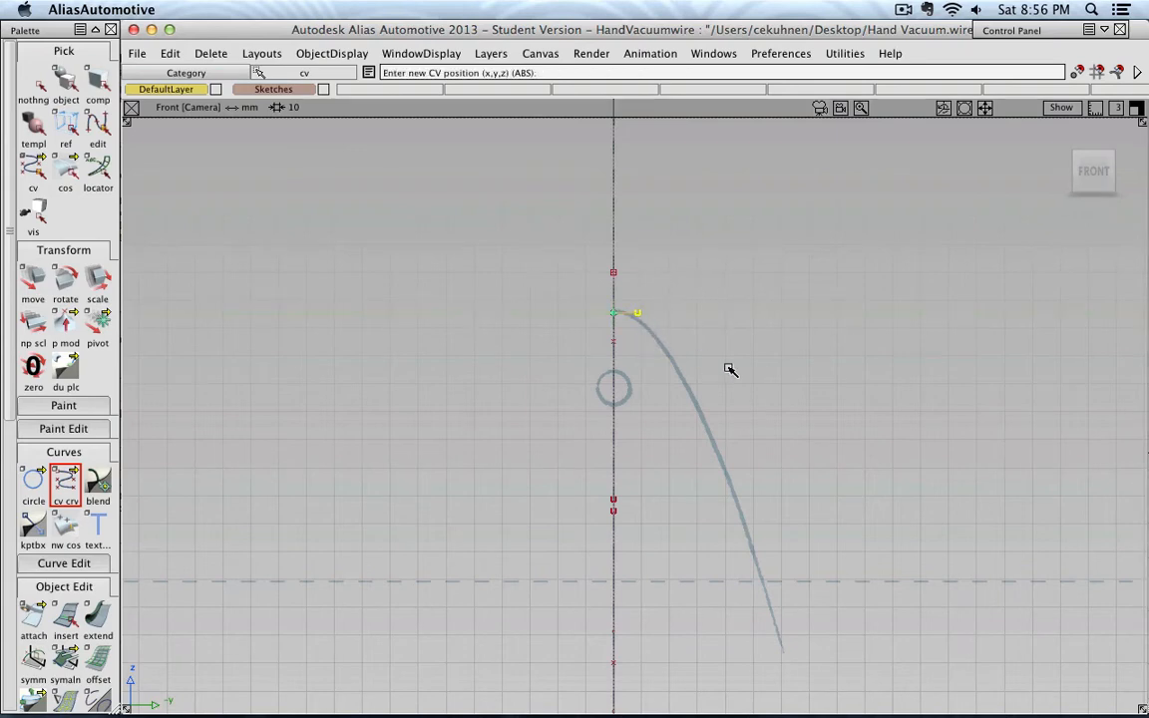
{"action": "left_click", "coordinate": [700, 384]}
{"action": "left_click", "coordinate": [787, 653]}
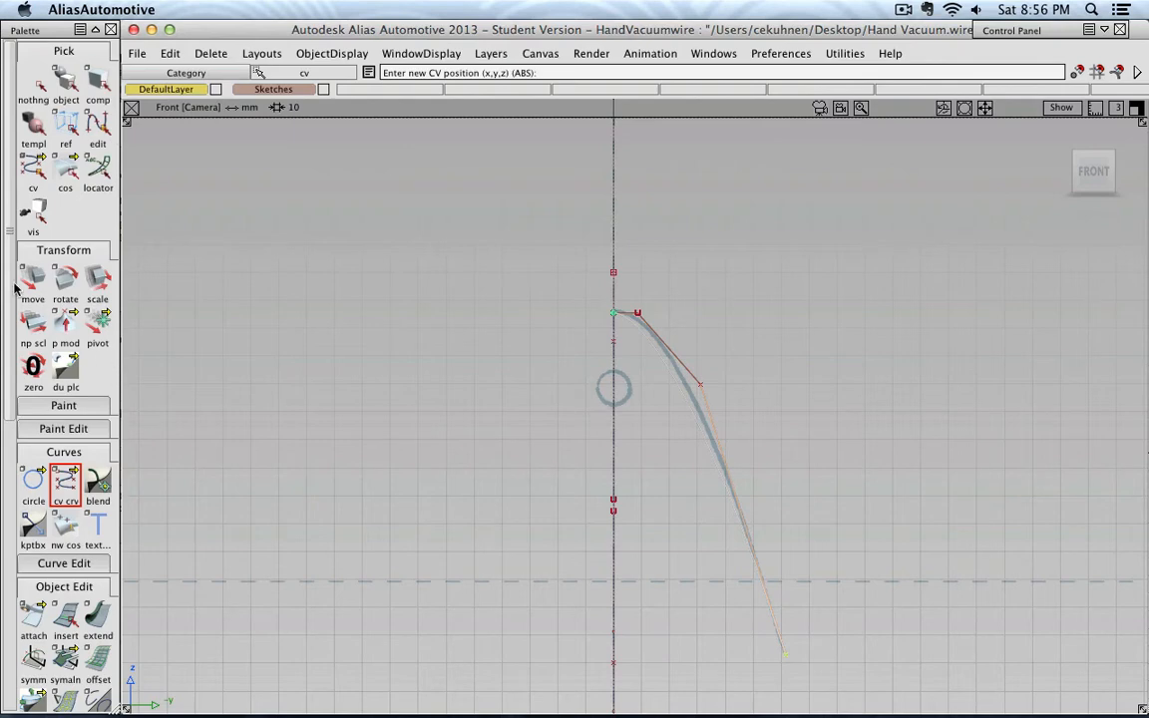
Move the front curve's second and third CVs horizontally outward so the curve follows the sketched arch.
{"action": "left_click", "coordinate": [33, 167]}
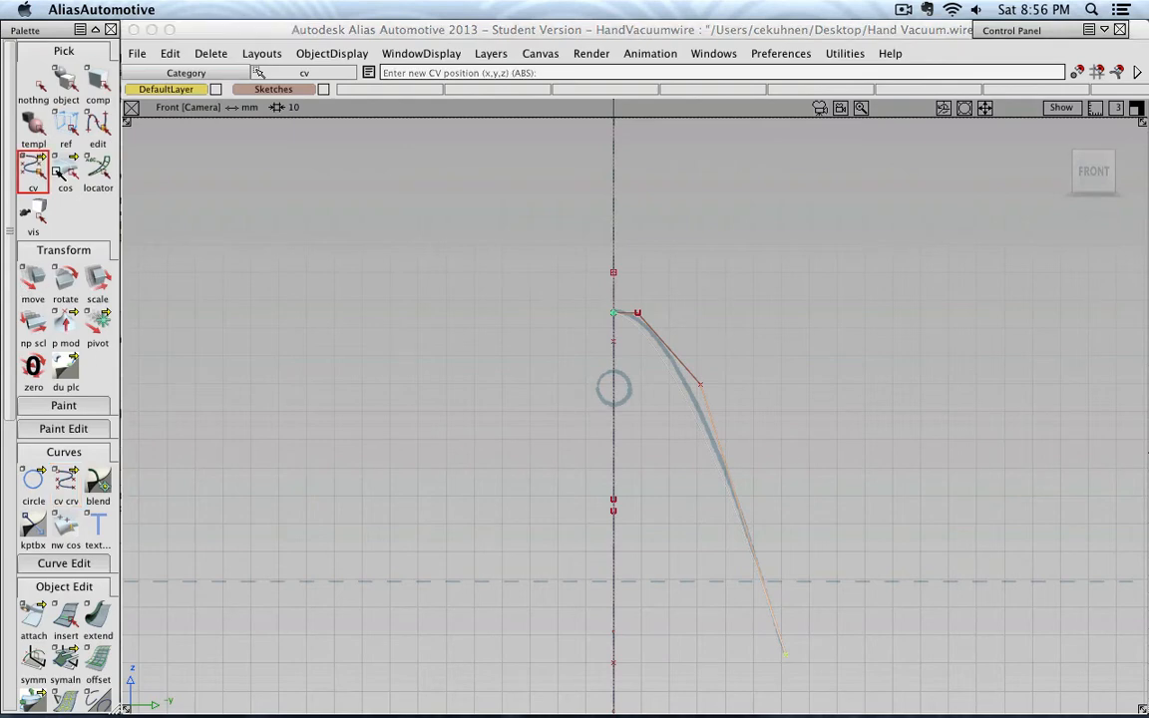
{"action": "left_click", "coordinate": [702, 389]}
{"action": "left_click", "coordinate": [33, 279]}
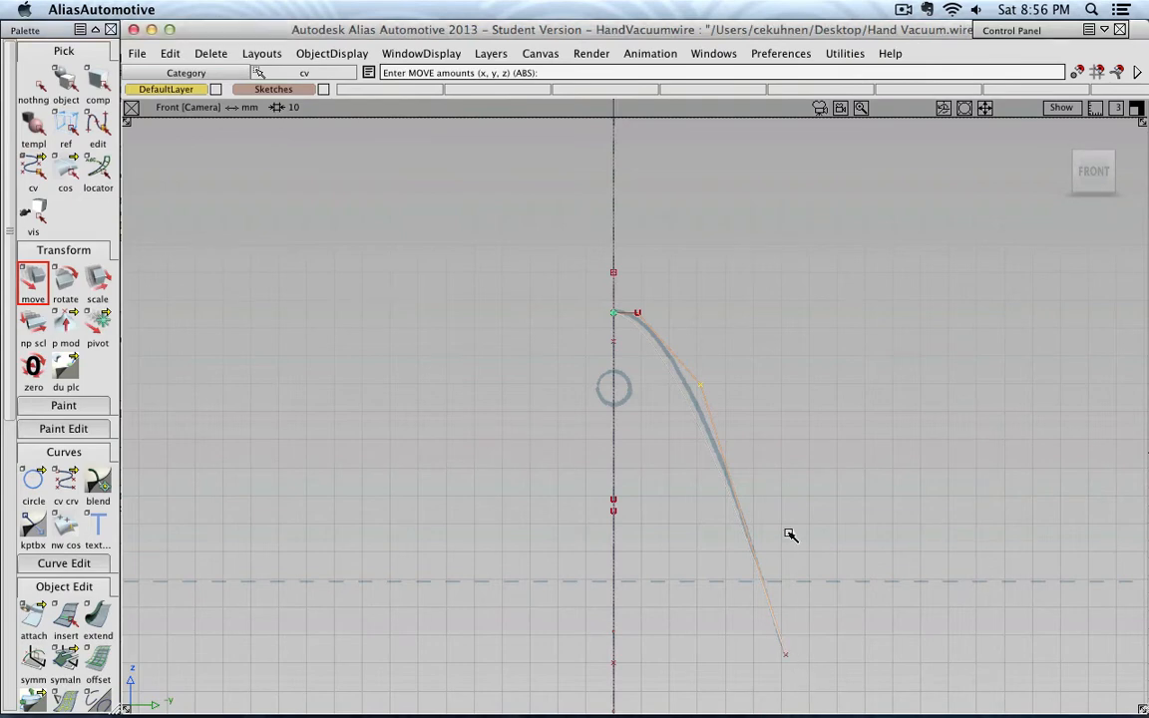
{"action": "middle_click_drag", "start_coordinate": [773, 377], "coordinate": [796, 377]}
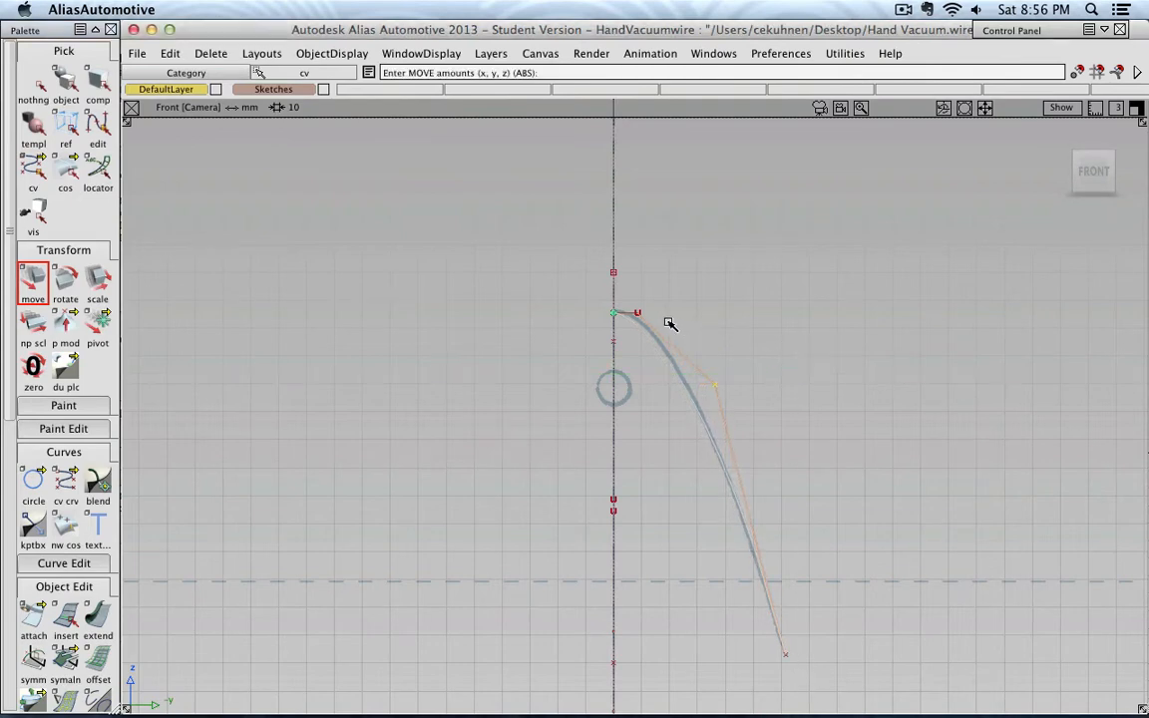
{"action": "middle_click_drag", "start_coordinate": [660, 258], "coordinate": [683, 256]}
{"action": "left_click", "coordinate": [716, 387]}
{"action": "middle_click_drag", "start_coordinate": [765, 390], "coordinate": [761, 389]}
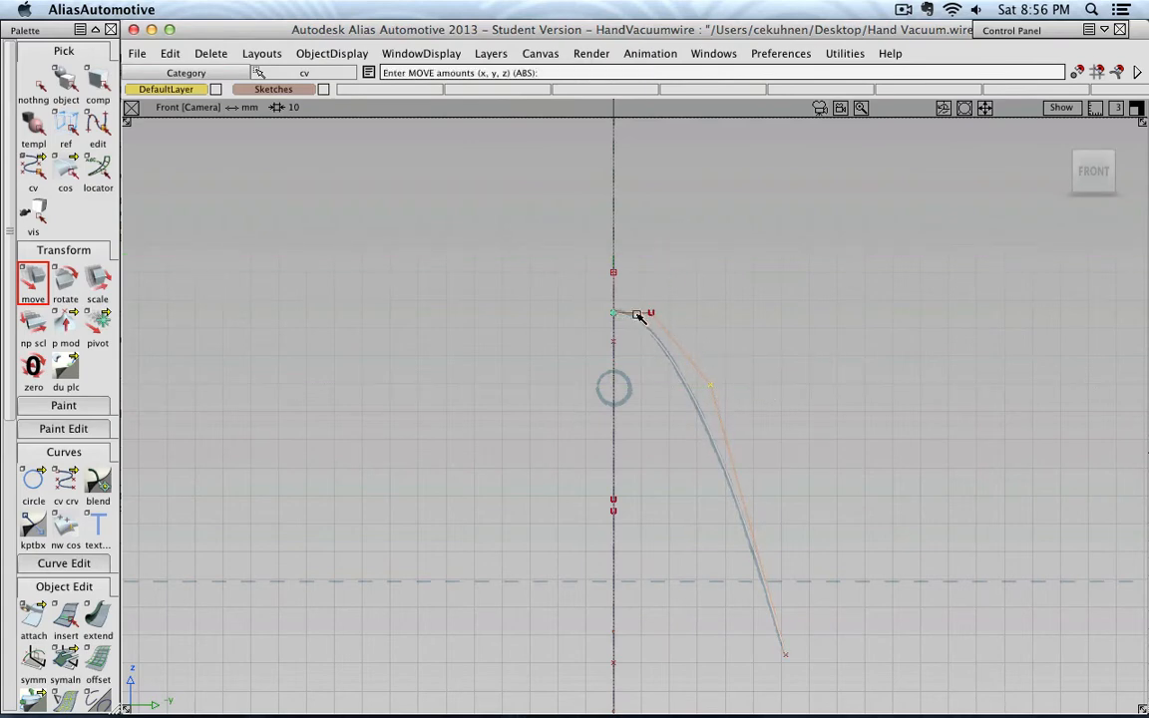
Examine in the 3D and front views how the front curve's first two CVs meet the upper curve's end.
{"action": "left_click", "coordinate": [1112, 157]}
{"action": "middle_click_drag", "start_coordinate": [907, 290], "coordinate": [634, 618], "text": "alt+shift"}
{"action": "middle_click_drag", "start_coordinate": [793, 220], "coordinate": [760, 373], "text": "alt+shift"}
{"action": "right_click_drag", "start_coordinate": [723, 265], "coordinate": [718, 264], "text": "alt+shift"}
{"action": "left_click", "coordinate": [698, 271]}
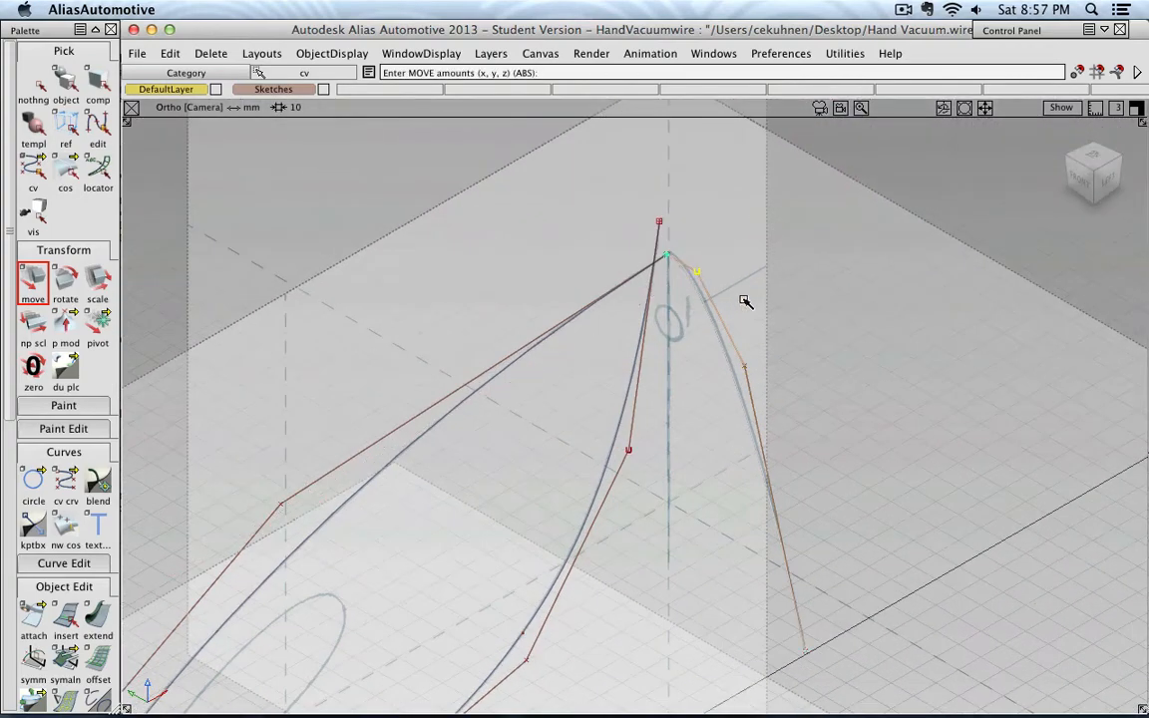
{"action": "left_click", "coordinate": [668, 256]}
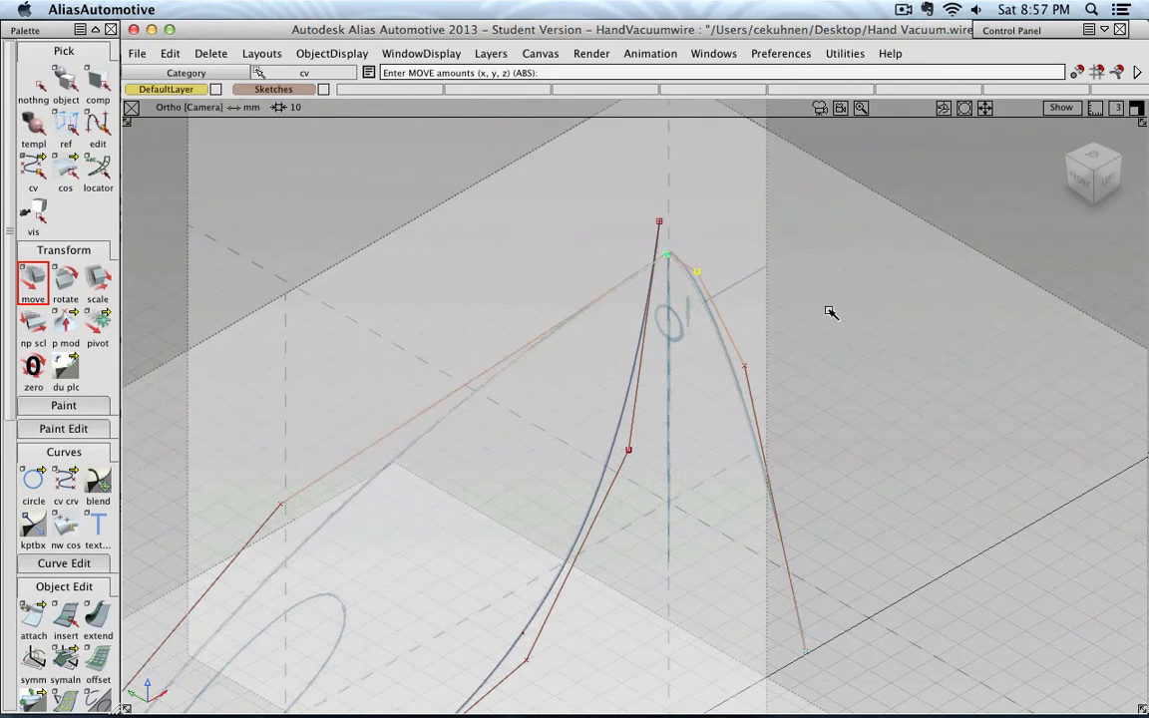
{"action": "left_click", "coordinate": [1078, 183]}
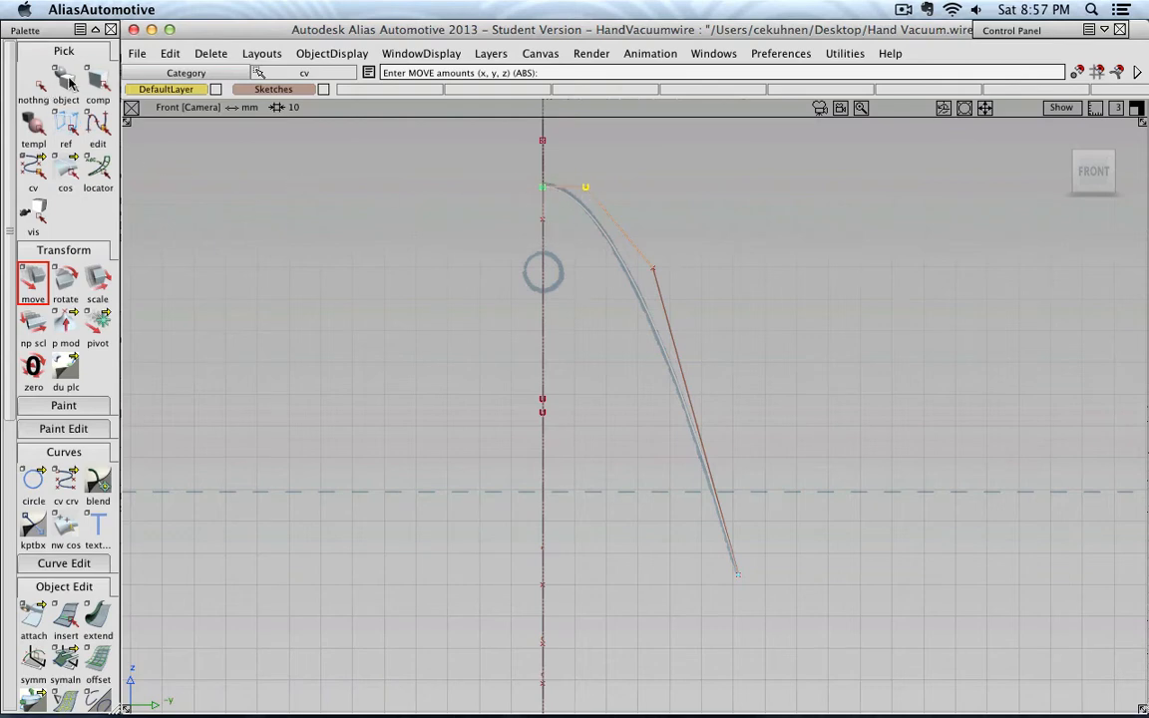
{"action": "left_click", "coordinate": [1112, 156]}
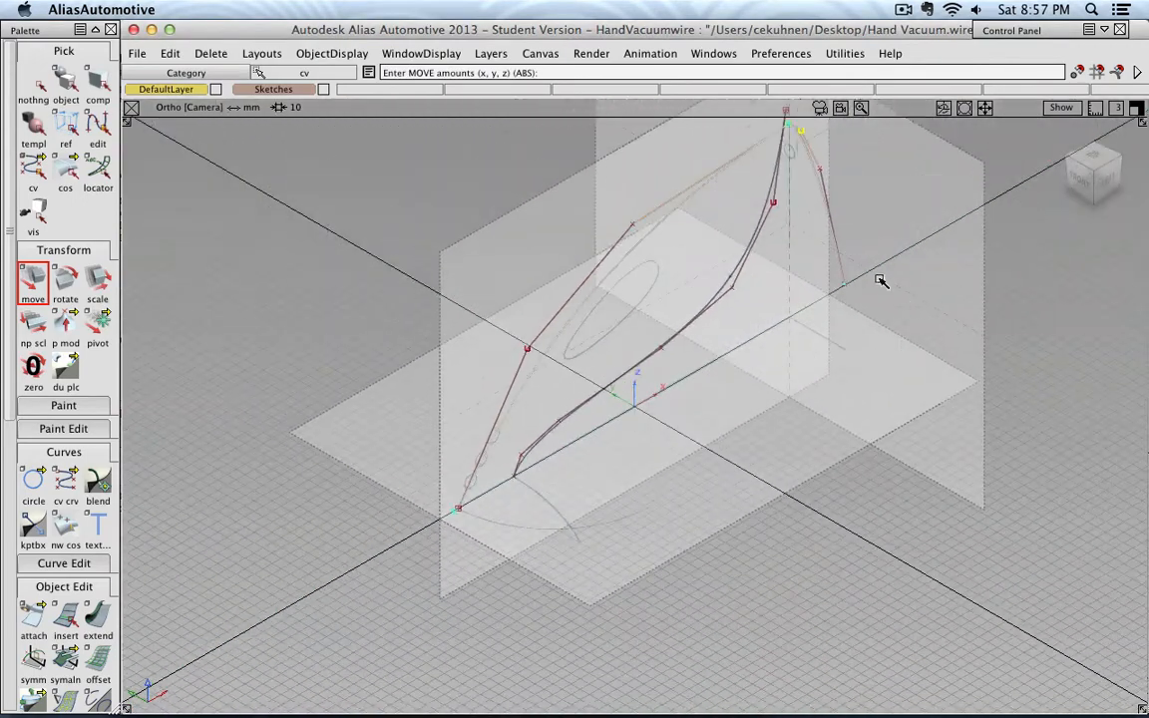
{"action": "middle_click_drag", "start_coordinate": [881, 282], "coordinate": [814, 319], "text": "alt+shift"}
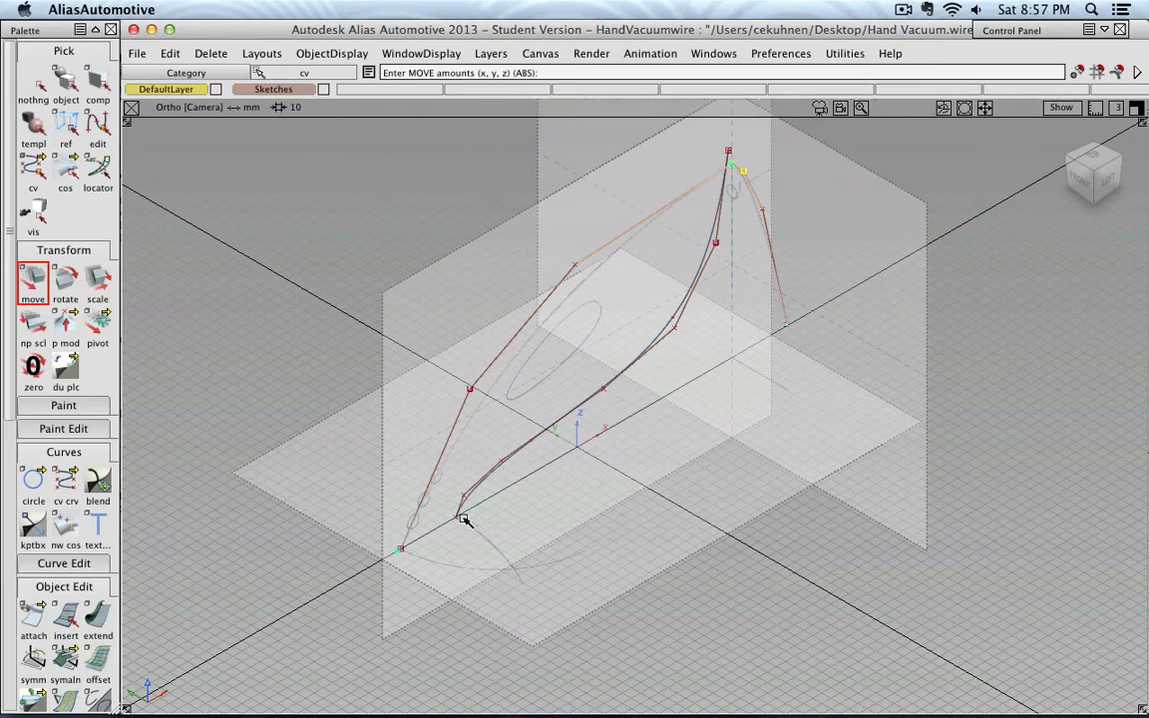
{"action": "left_click", "coordinate": [38, 82]}
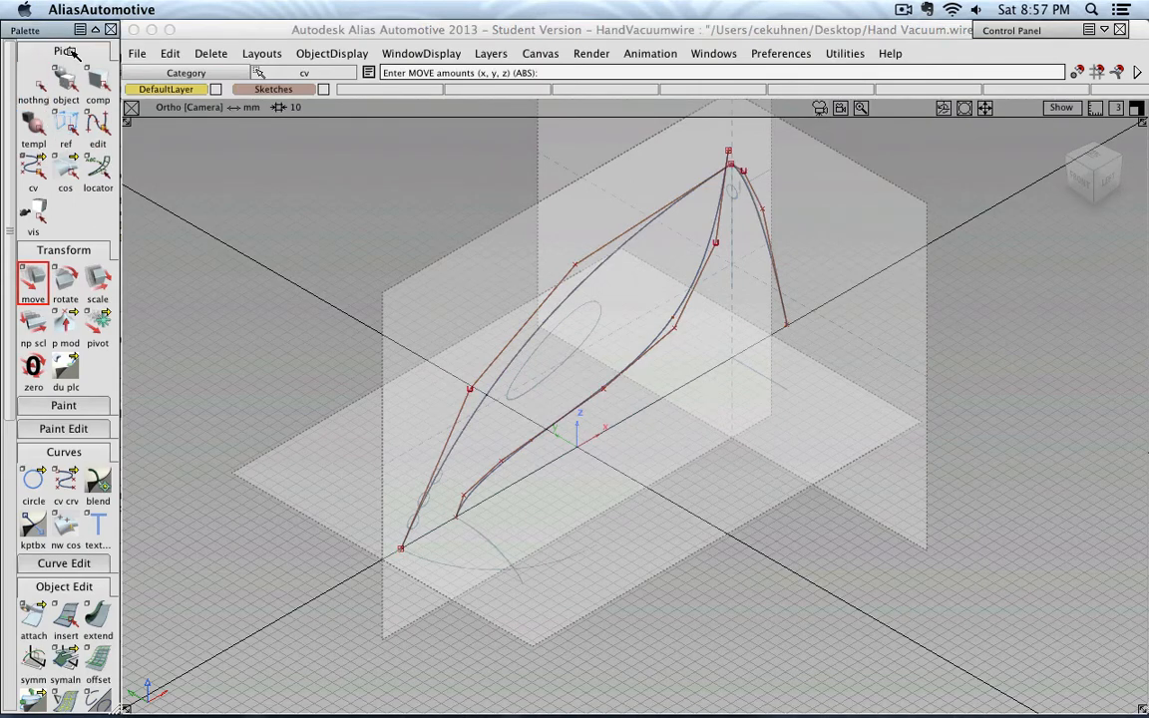
Start another CV curve with its first CV snapped to the upper curve's ground end.
{"action": "left_click", "coordinate": [64, 249]}
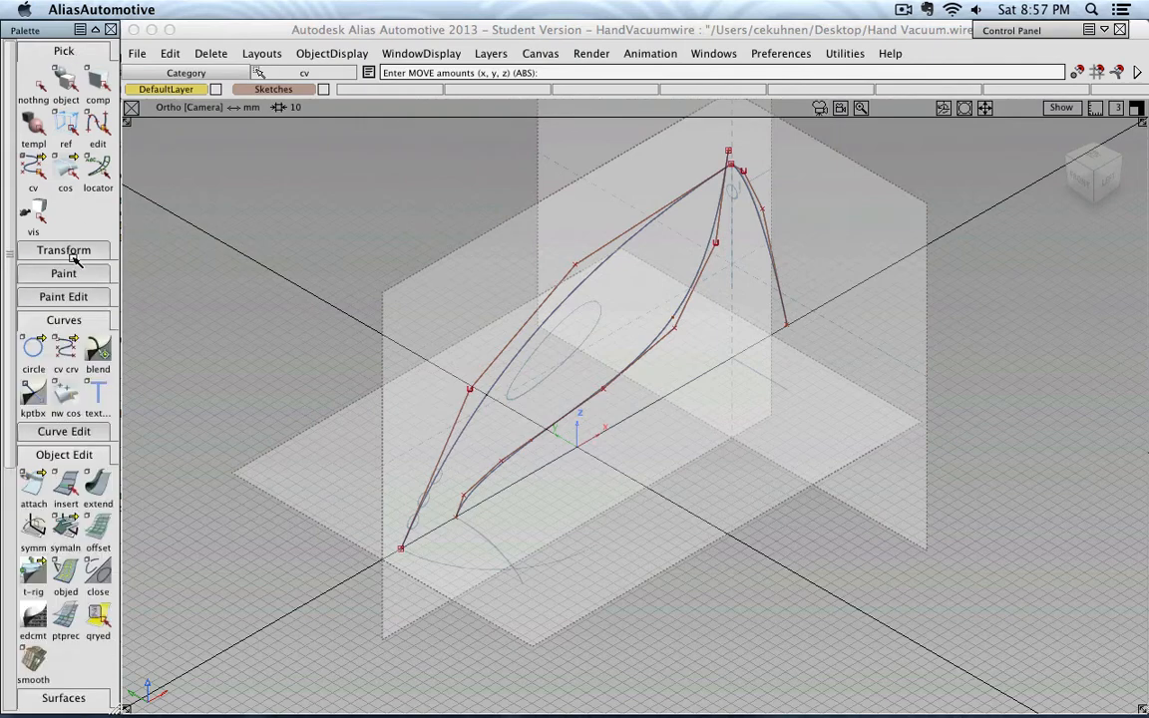
{"action": "left_click", "coordinate": [66, 347]}
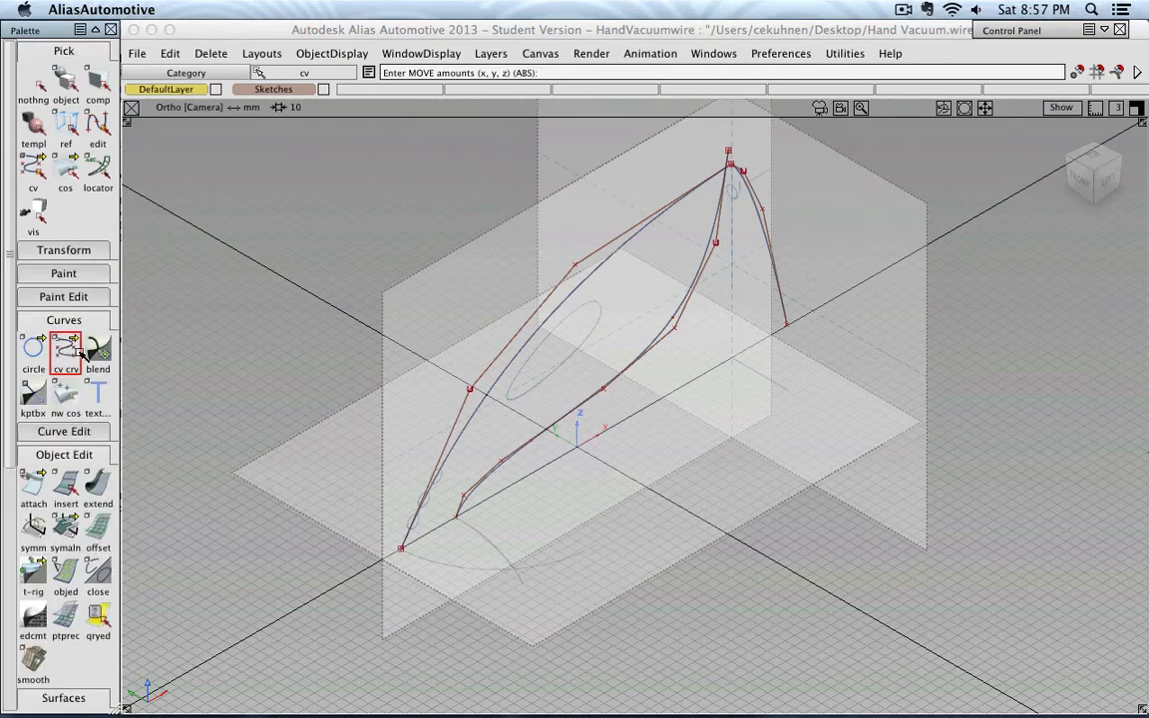
{"action": "left_click", "coordinate": [403, 555]}
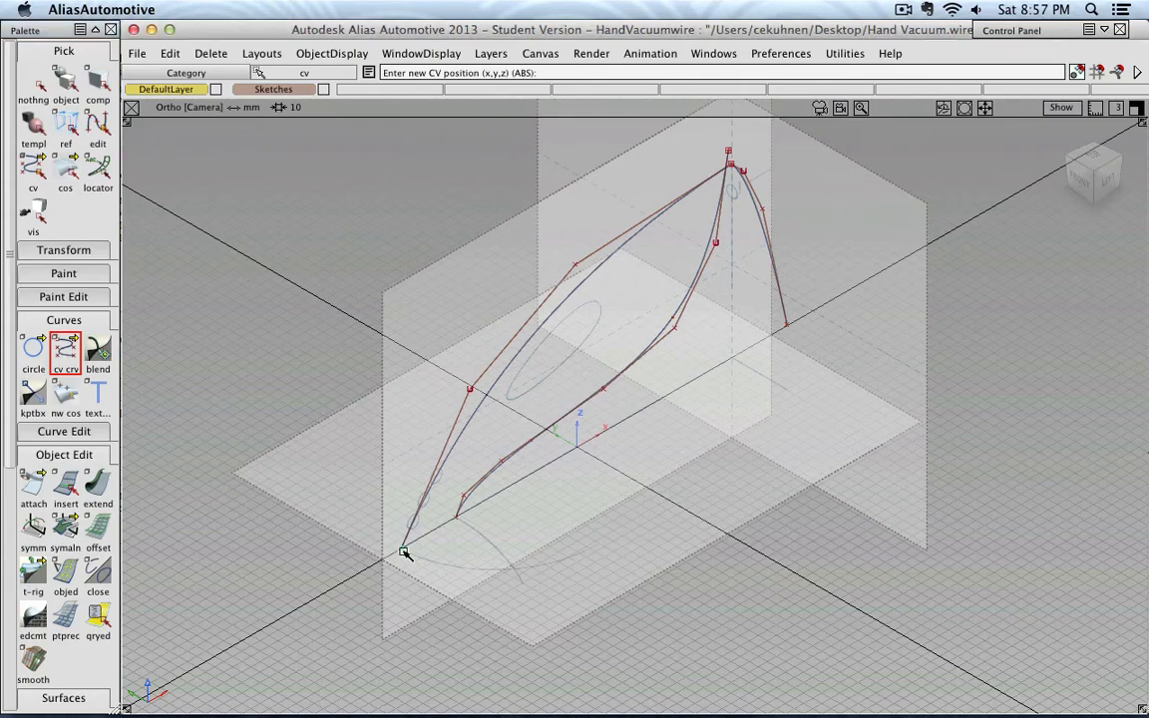
Place the curve's remaining three CVs in the top view along the longer sketched arc, then finish the curve and return to the 3D view.
{"action": "left_click", "coordinate": [1095, 157]}
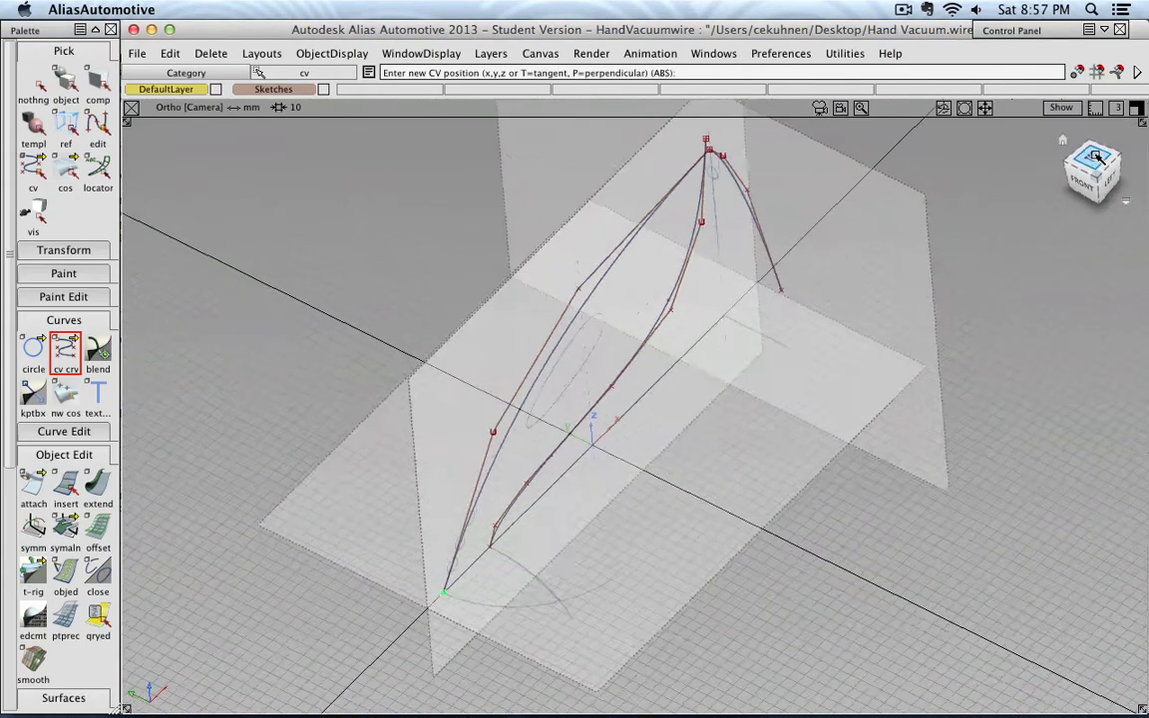
{"action": "middle_click_drag", "start_coordinate": [744, 591], "coordinate": [654, 400], "text": "alt+shift"}
{"action": "right_click_drag", "start_coordinate": [654, 400], "coordinate": [670, 447], "text": "alt+shift"}
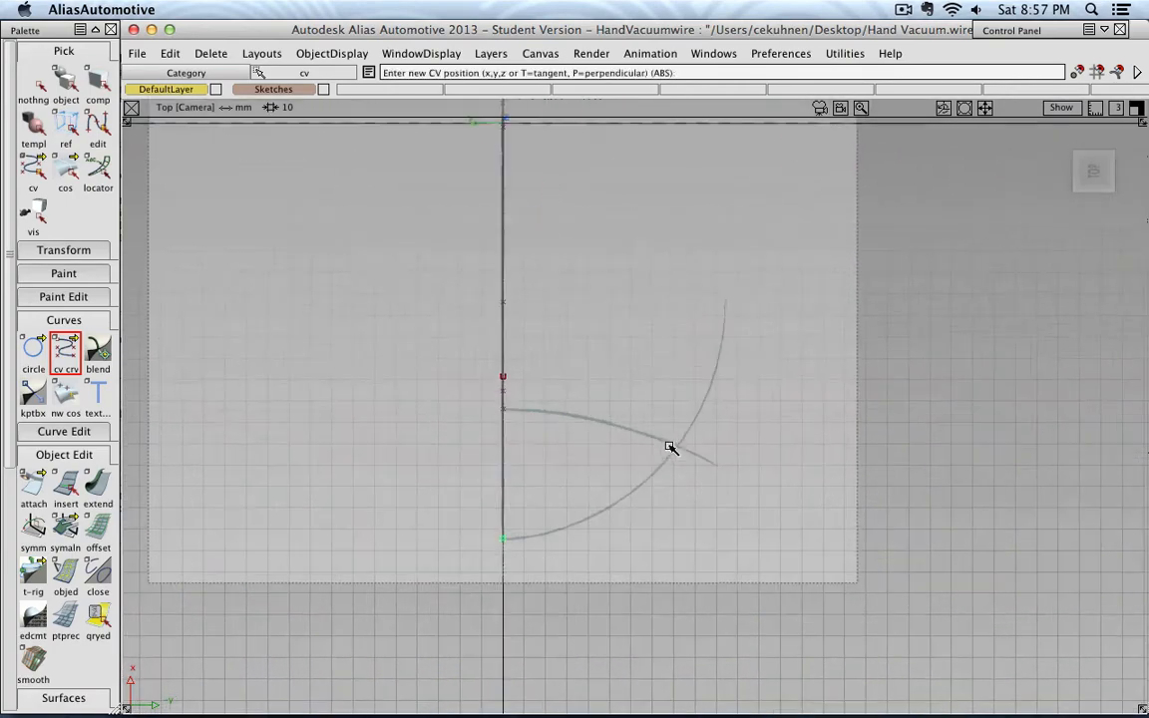
{"action": "left_click", "coordinate": [593, 527]}
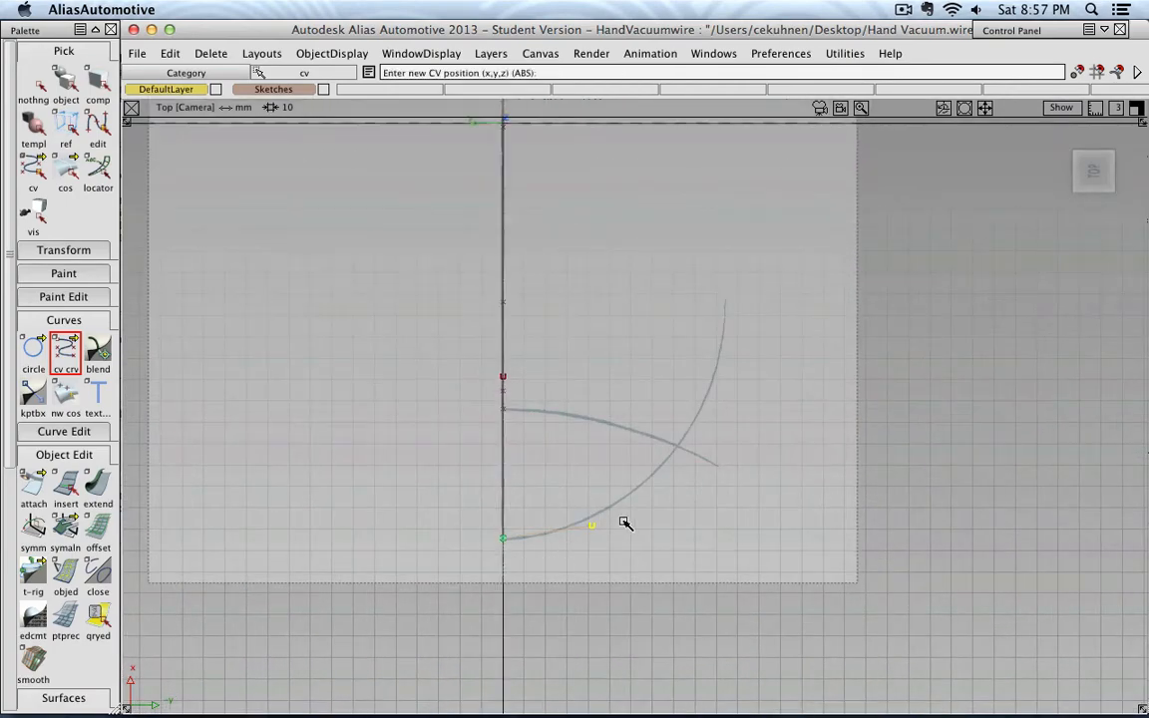
{"action": "left_click", "coordinate": [680, 465]}
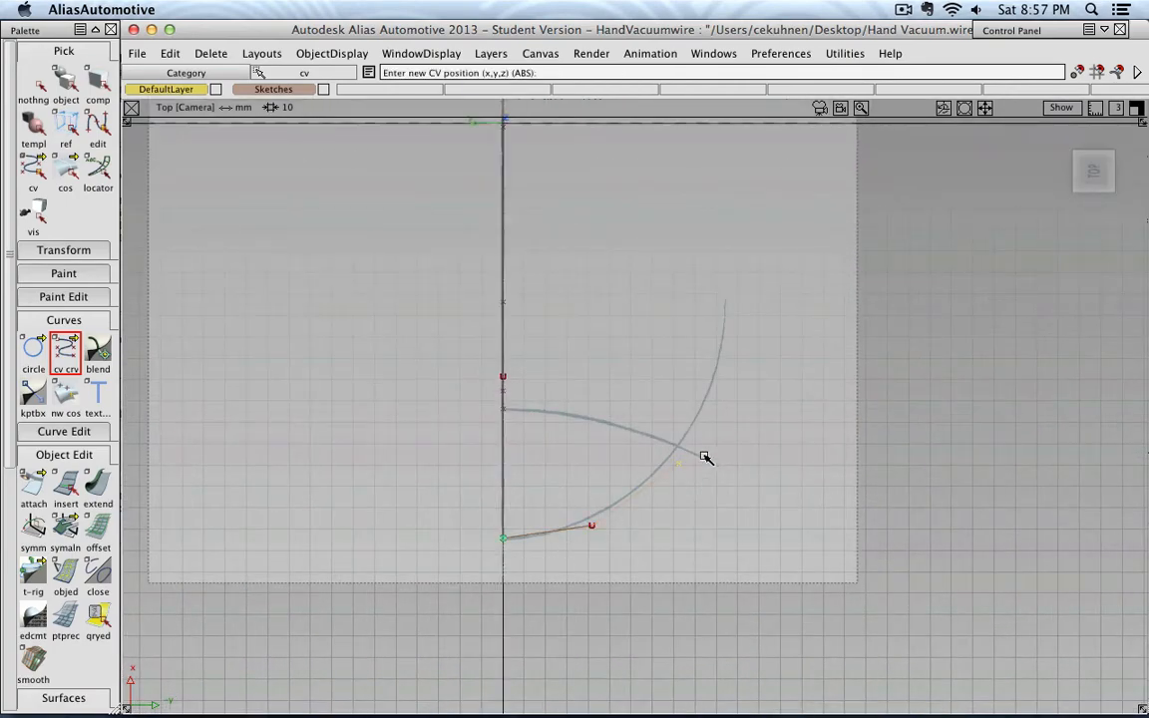
{"action": "left_click", "coordinate": [727, 300]}
{"action": "mouse_move", "coordinate": [1092, 172]}
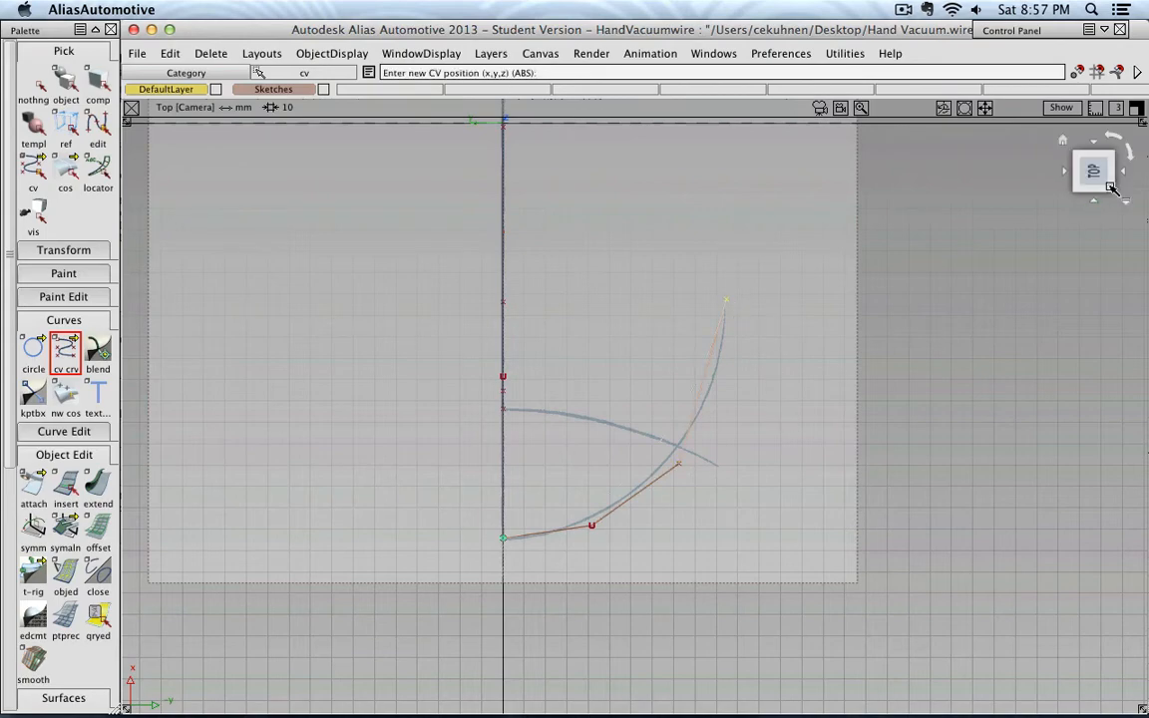
{"action": "left_click", "coordinate": [1112, 188]}
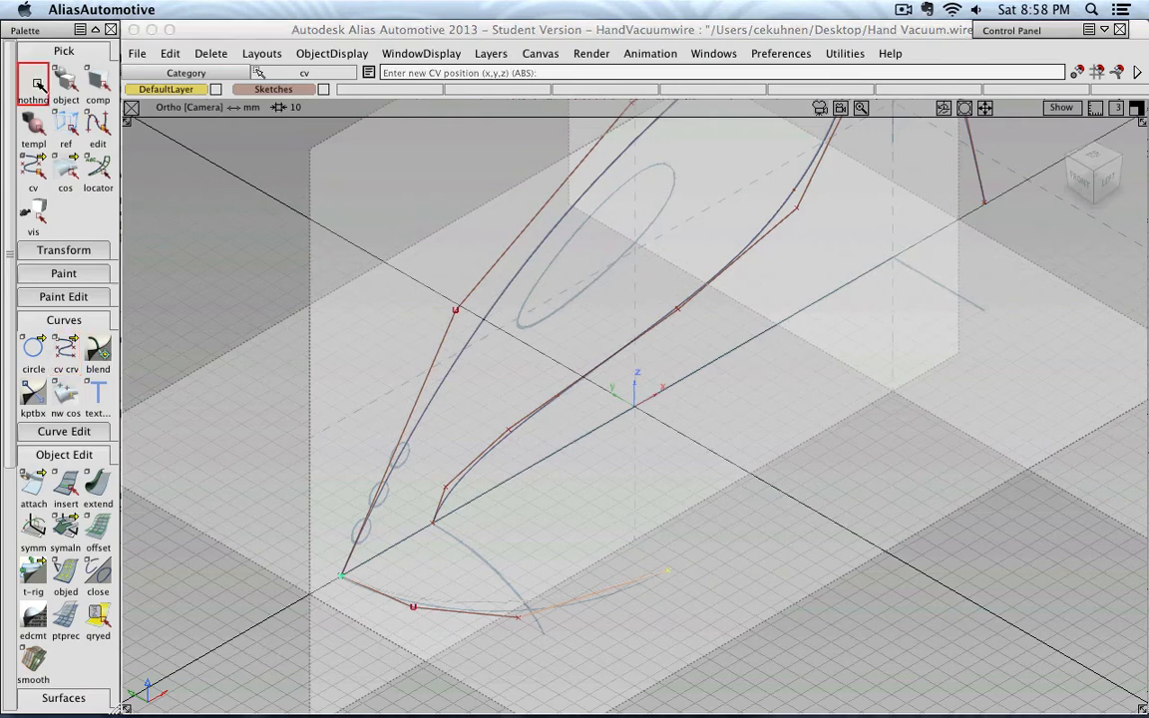
{"action": "left_click", "coordinate": [65, 83]}
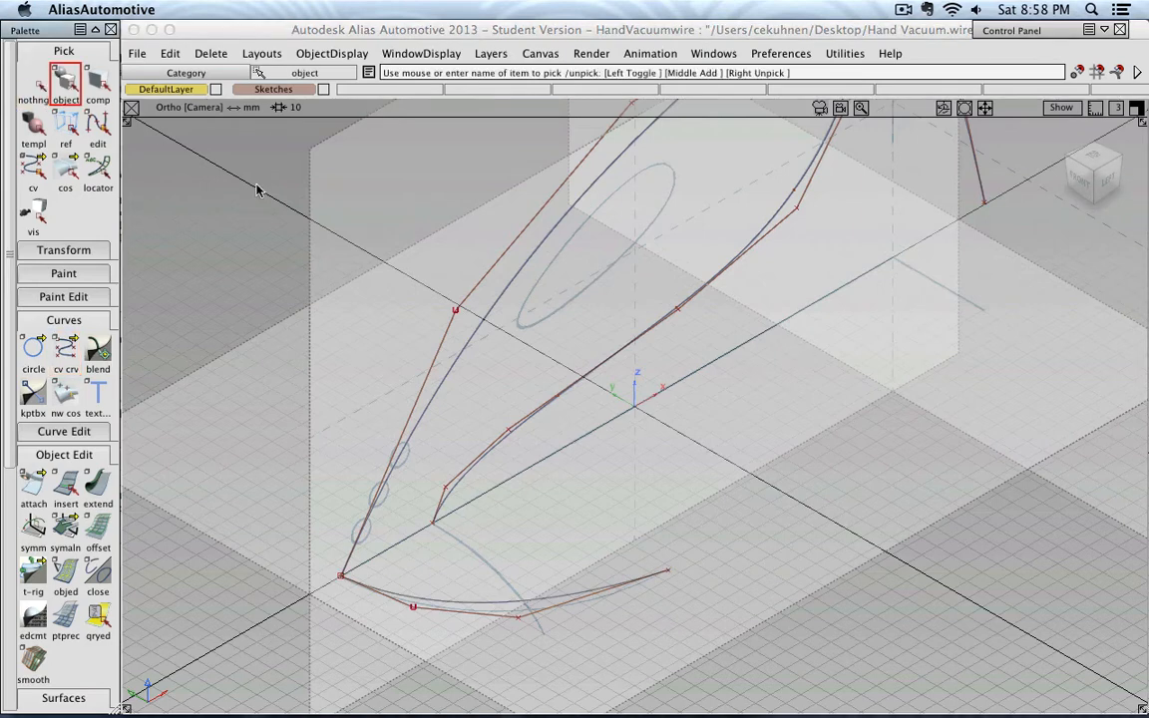
Align the longer arc's curve to the symmetry plane at its centreline end in the top view, using Symmetry Plane Align.
{"action": "left_click", "coordinate": [1096, 157]}
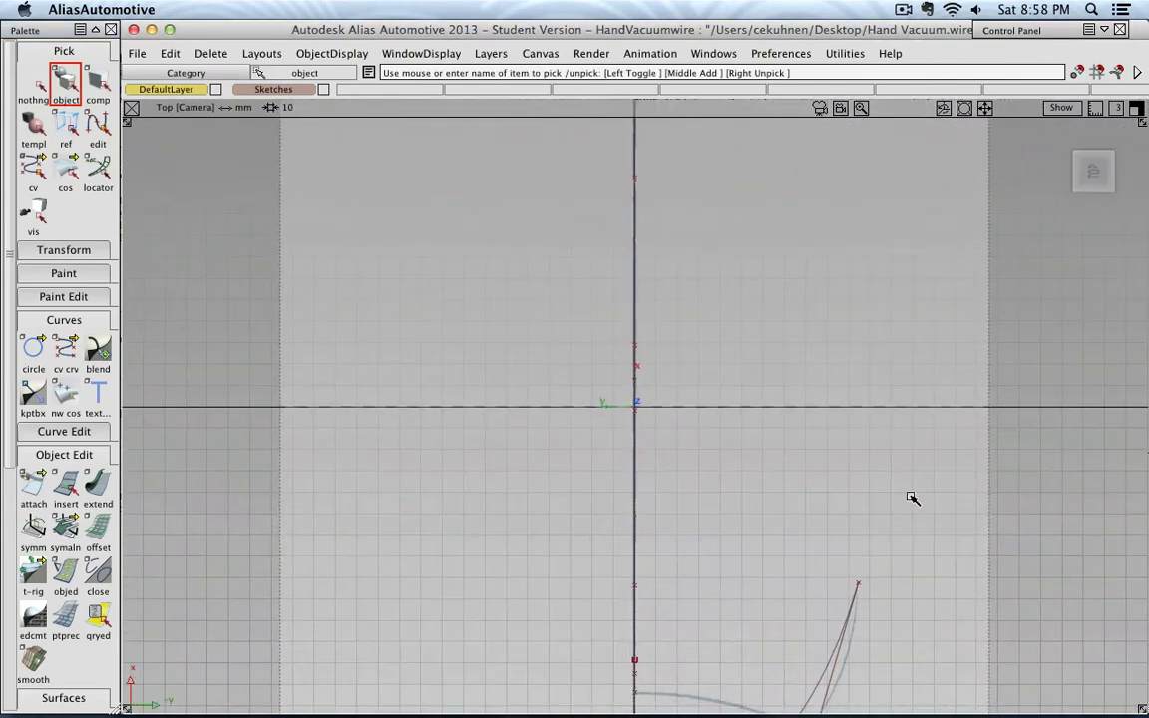
{"action": "middle_click_drag", "start_coordinate": [884, 490], "coordinate": [816, 175], "text": "alt+shift"}
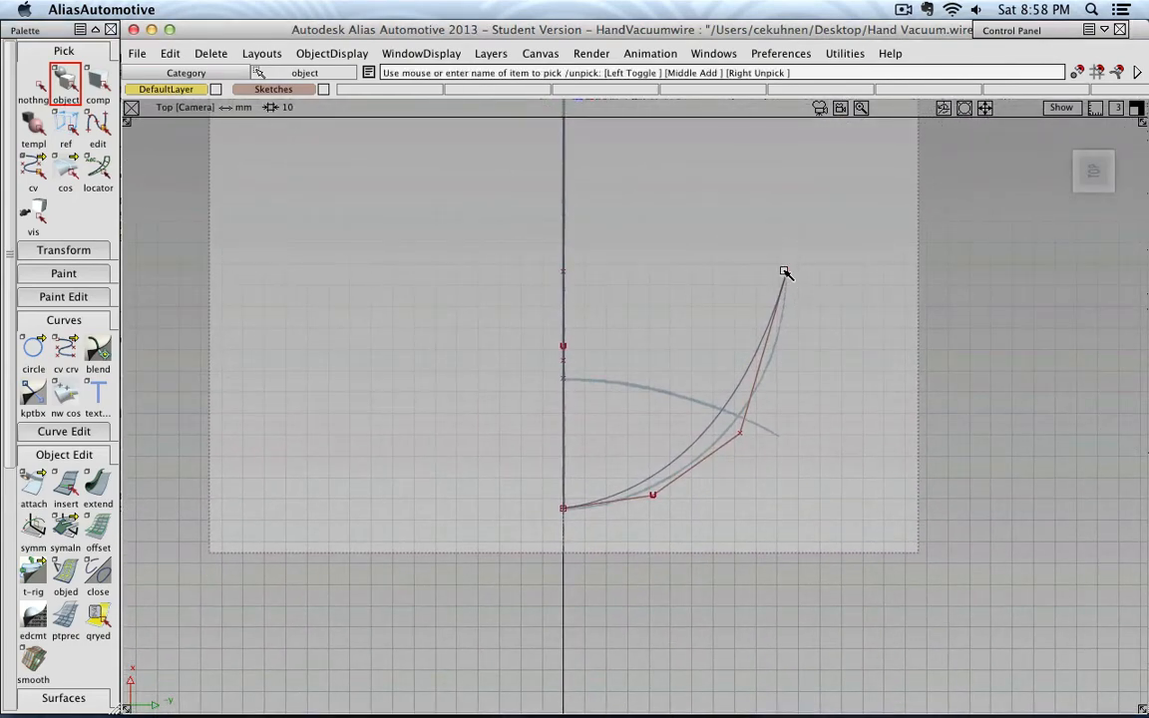
{"action": "left_click", "coordinate": [68, 531]}
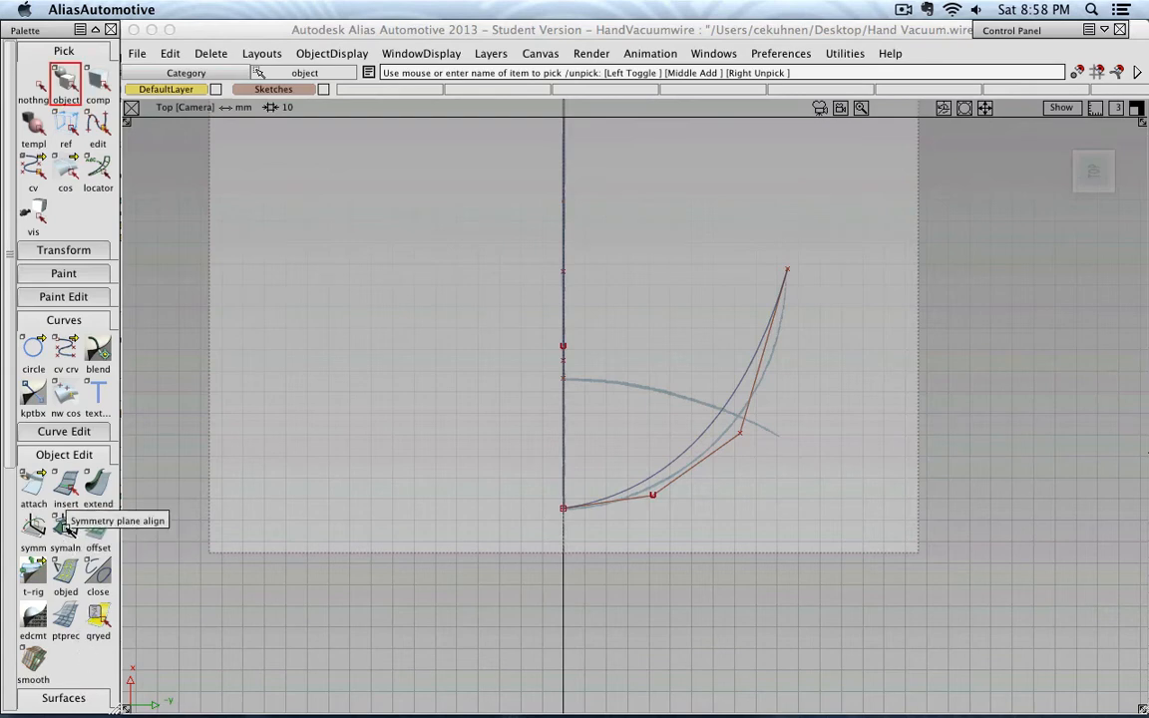
{"action": "left_click", "coordinate": [60, 529]}
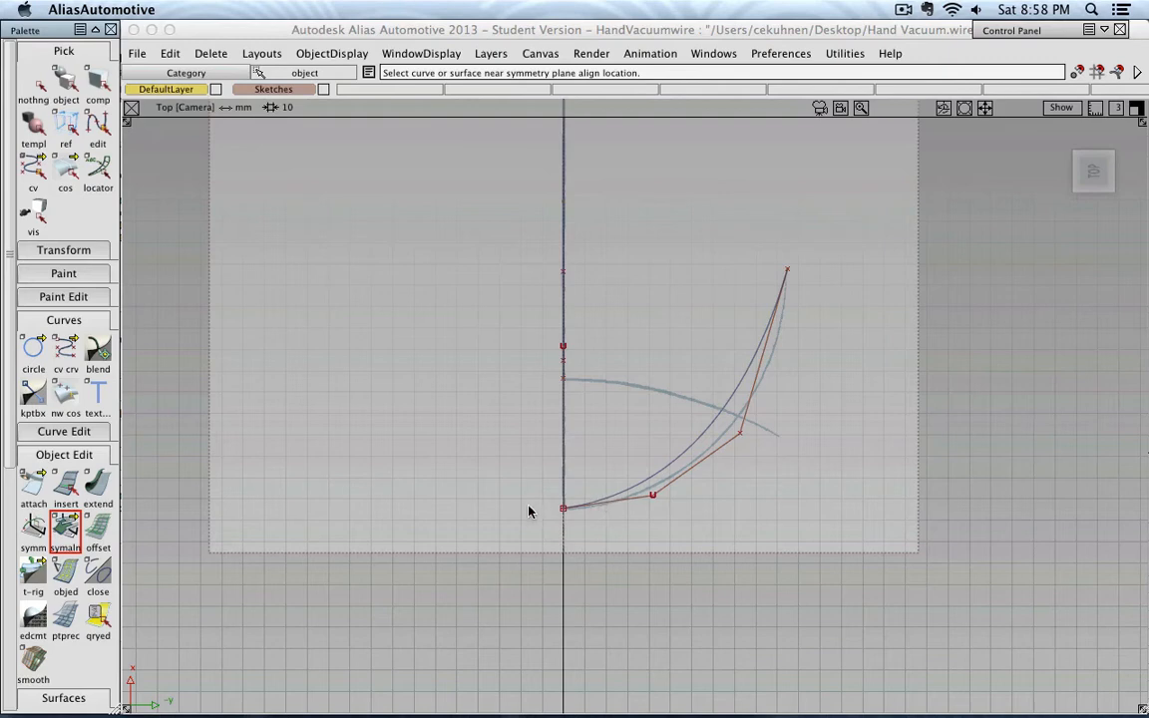
{"action": "left_click", "coordinate": [613, 501]}
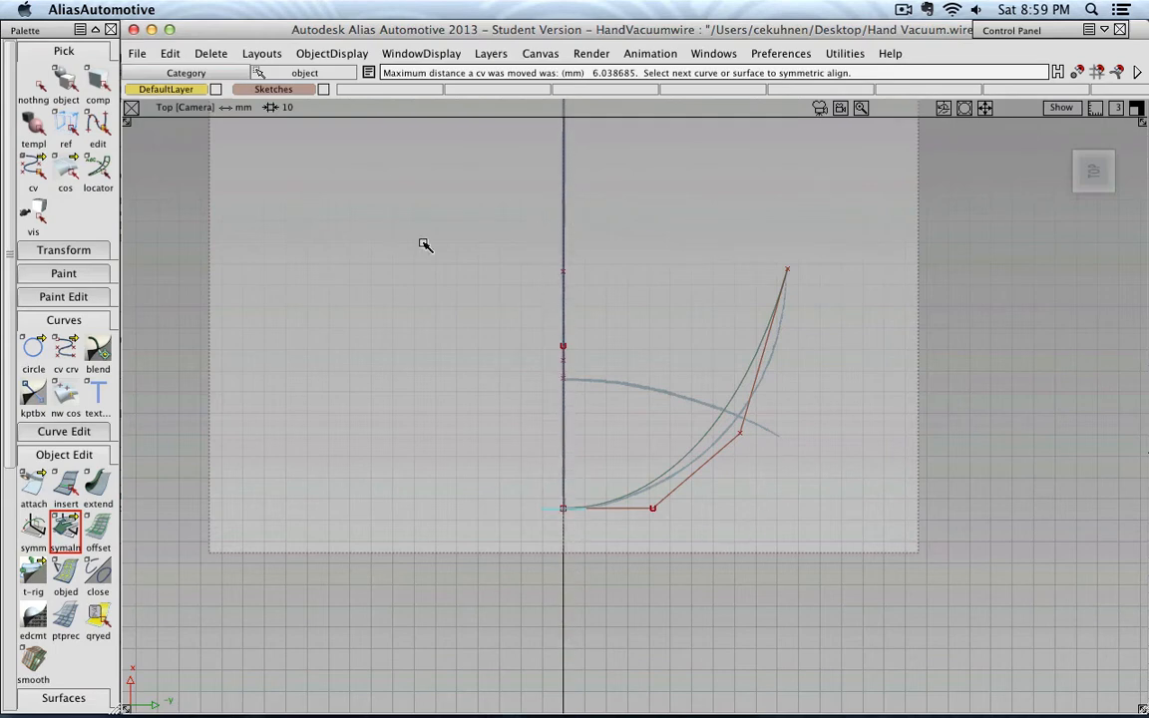
Move the arc curve's third CV horizontally outward in the top view so the curve follows the longer sketched arc.
{"action": "left_click", "coordinate": [33, 167]}
{"action": "left_click", "coordinate": [742, 439]}
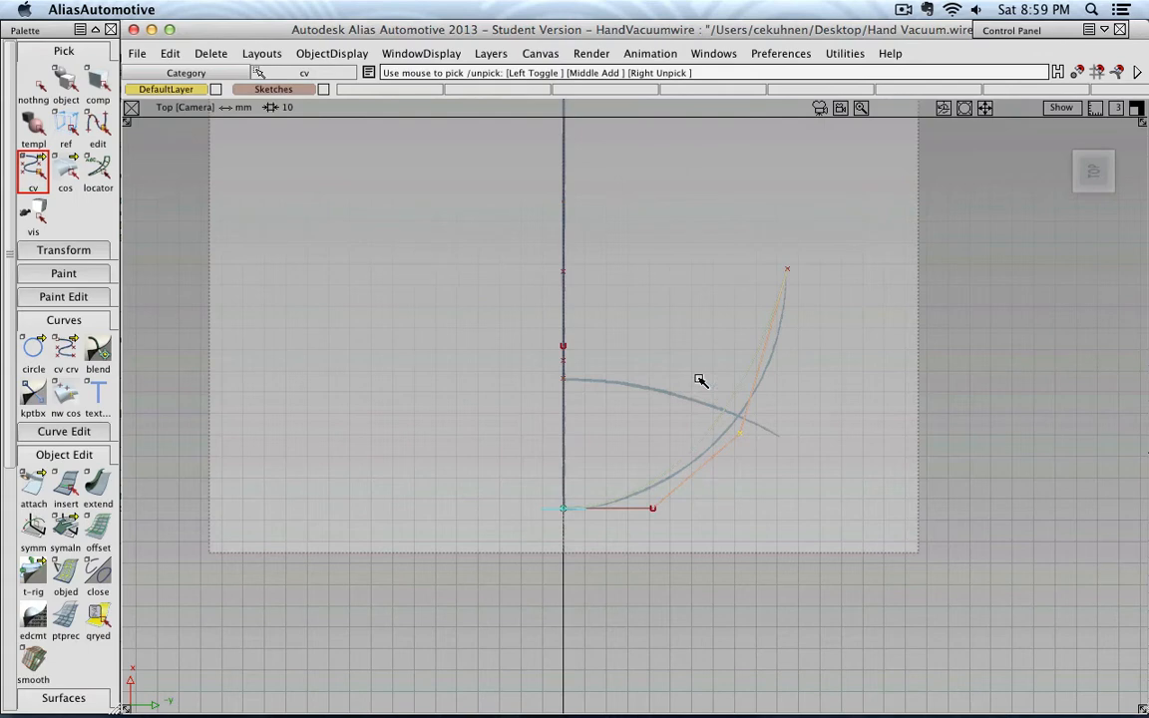
{"action": "left_click_drag", "start_coordinate": [693, 372], "coordinate": [702, 344], "text": "ctrl+shift"}
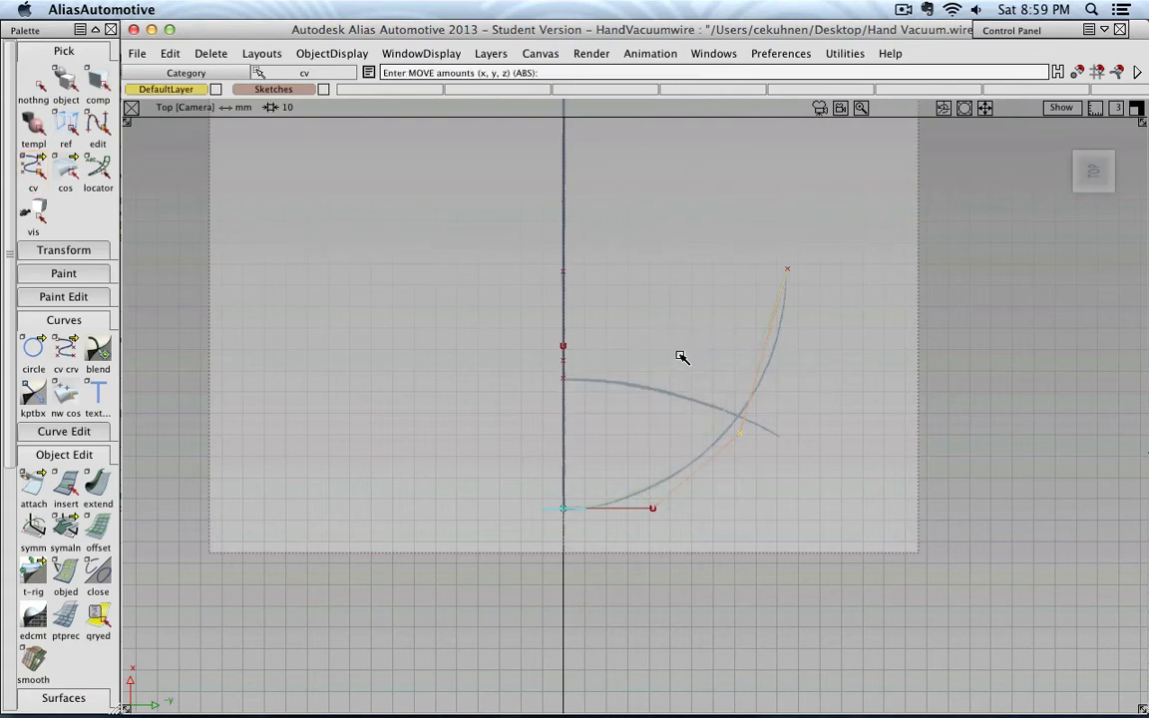
{"action": "middle_click_drag", "start_coordinate": [669, 368], "coordinate": [711, 370]}
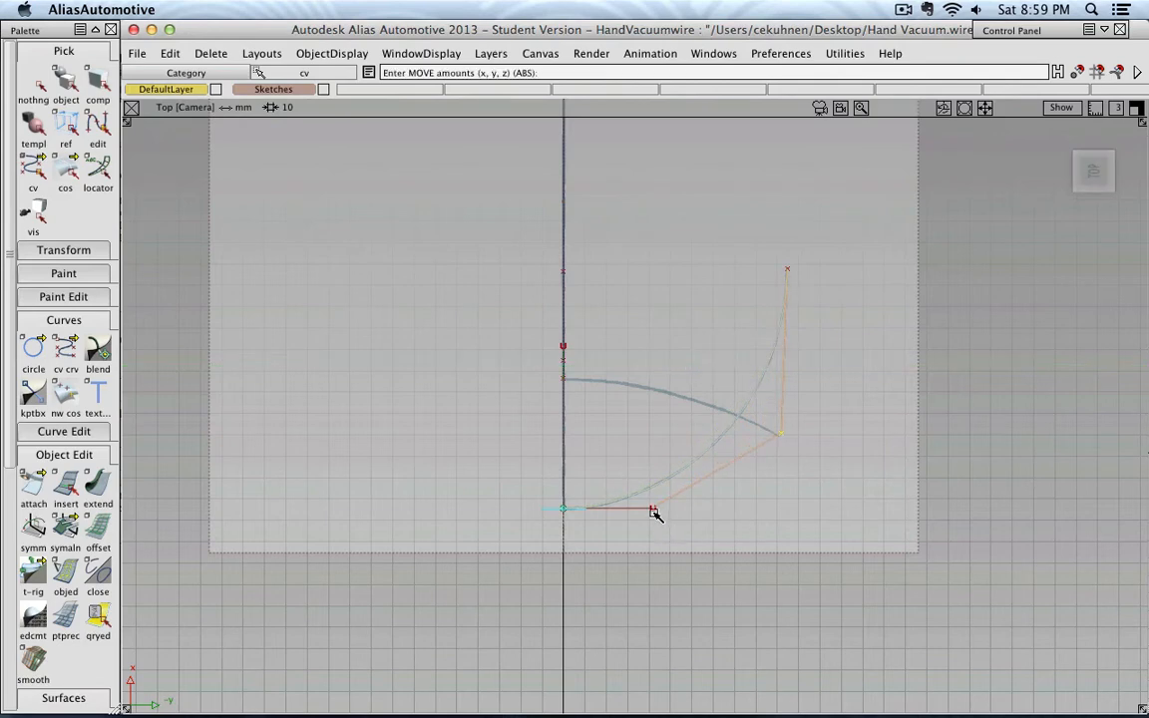
{"action": "left_click", "coordinate": [782, 435]}
Return to the 3D view and move the arc curve's first CV along the X axis, away from the upper curve's end.
{"action": "left_click", "coordinate": [1110, 175]}
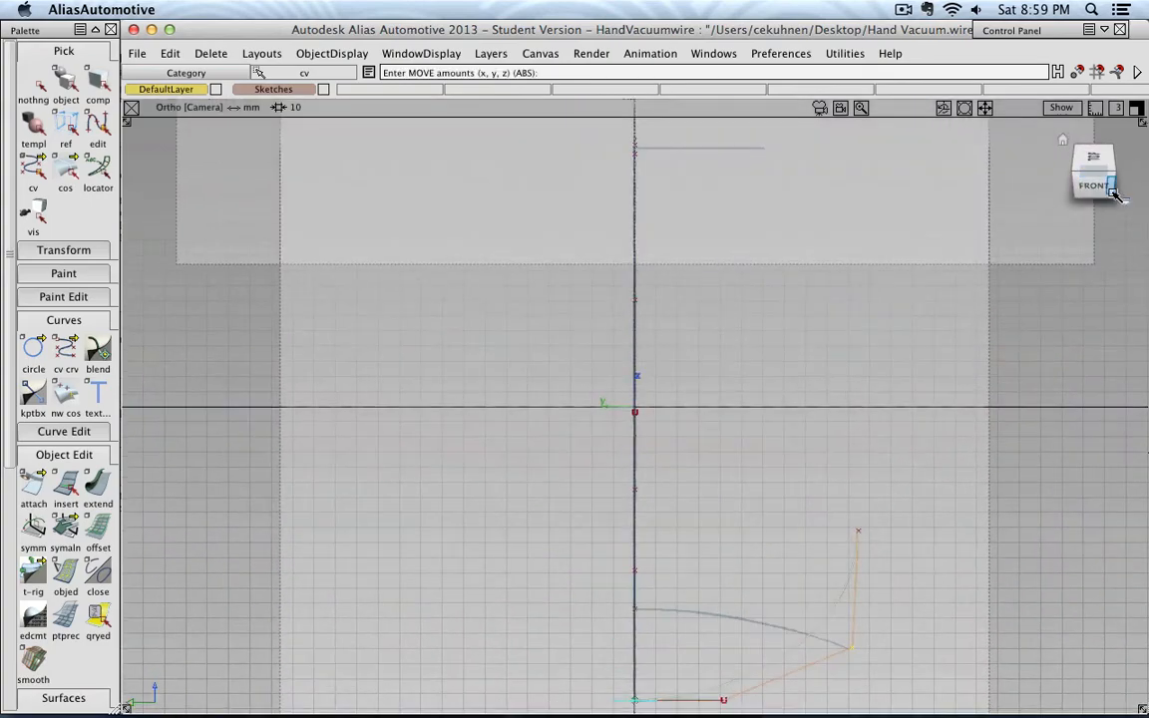
{"action": "left_click_drag", "start_coordinate": [1112, 175], "coordinate": [1098, 193]}
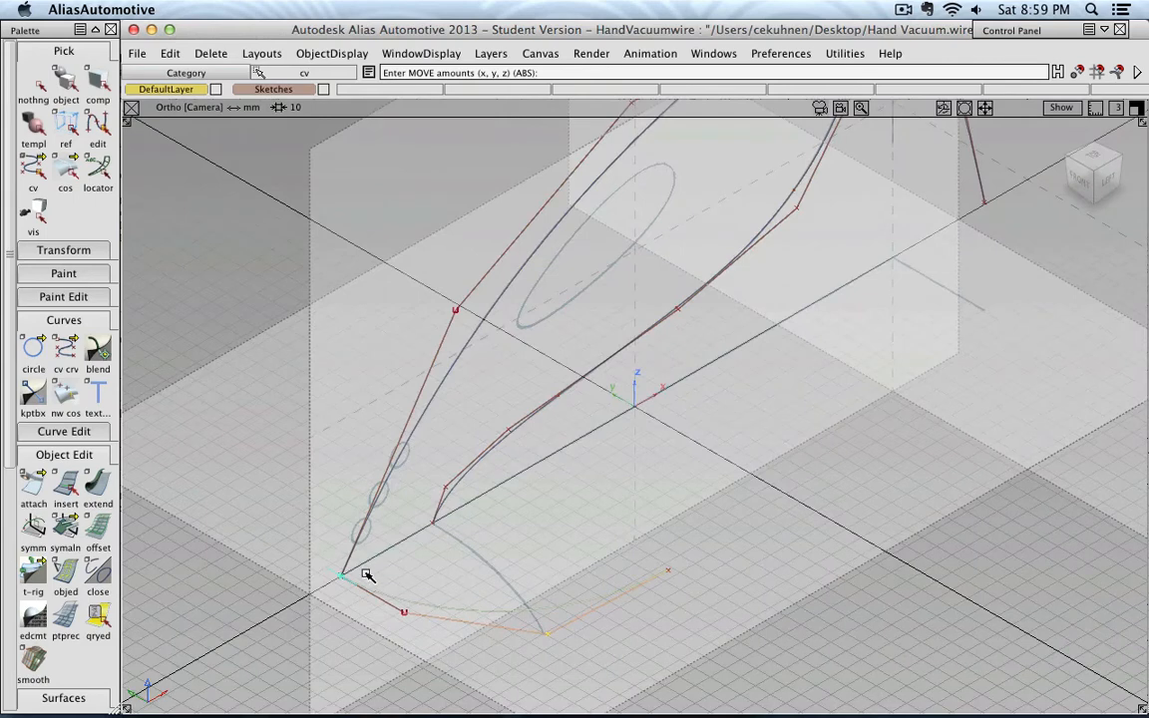
{"action": "left_click_drag", "start_coordinate": [429, 585], "coordinate": [440, 539], "text": "ctrl+shift"}
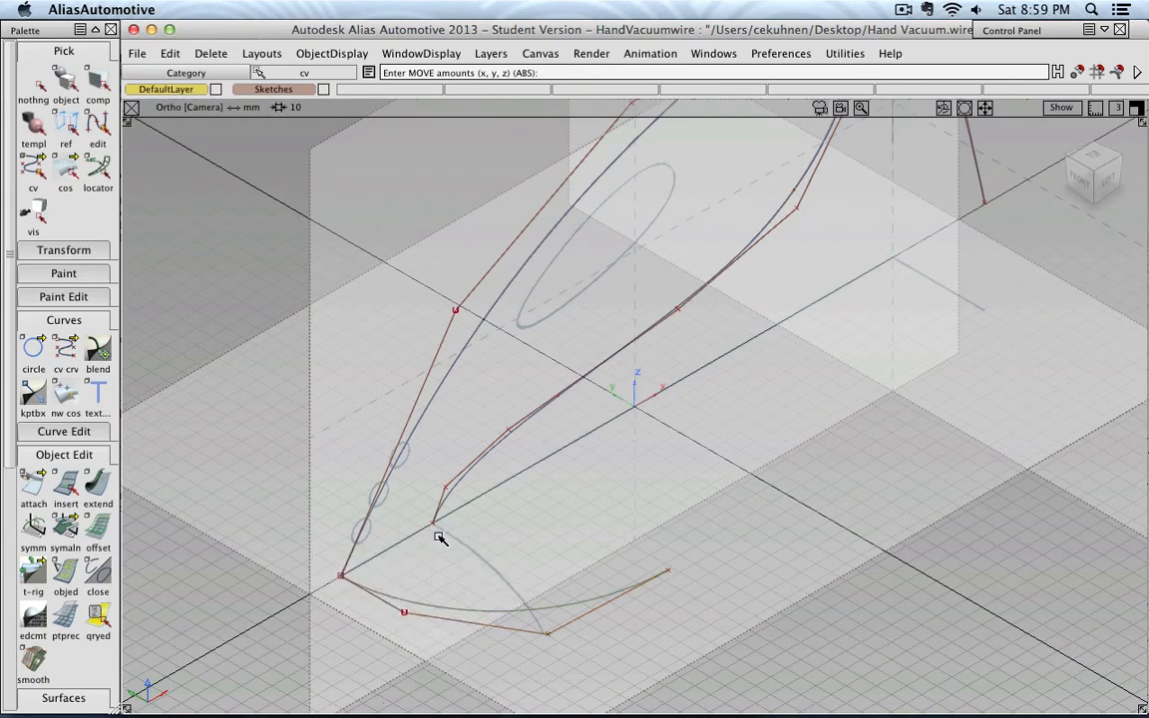
{"action": "left_click", "coordinate": [341, 580]}
{"action": "left_click", "coordinate": [357, 589]}
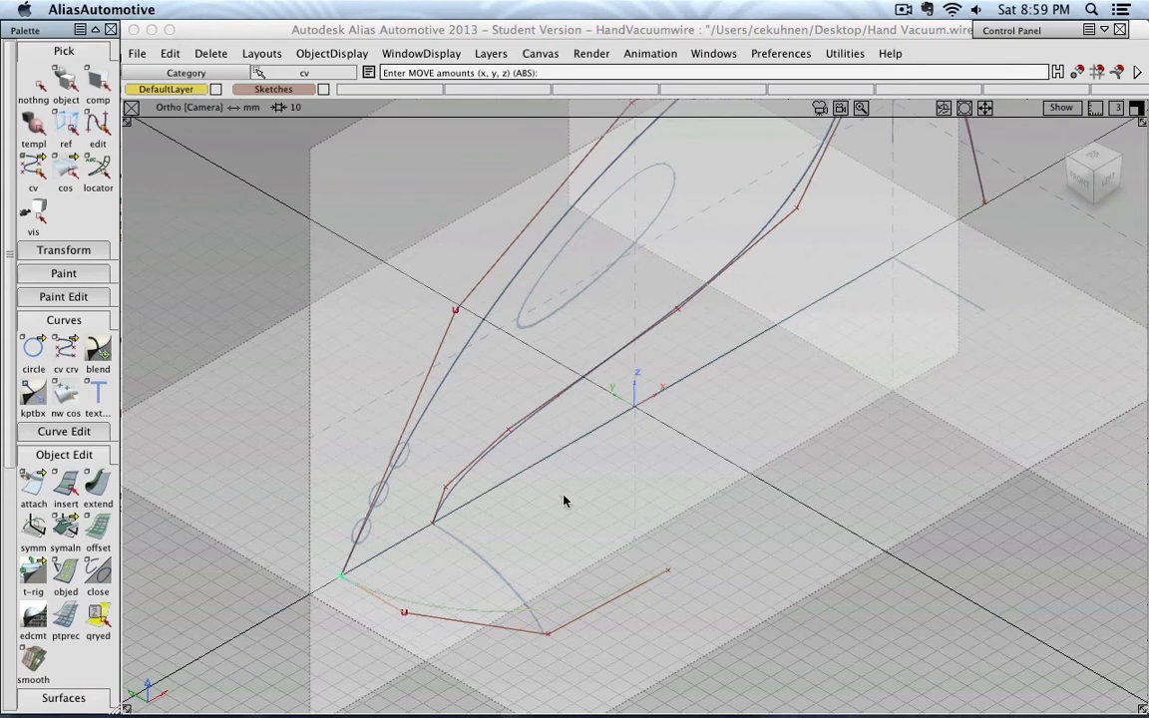
{"action": "left_click", "coordinate": [437, 552]}
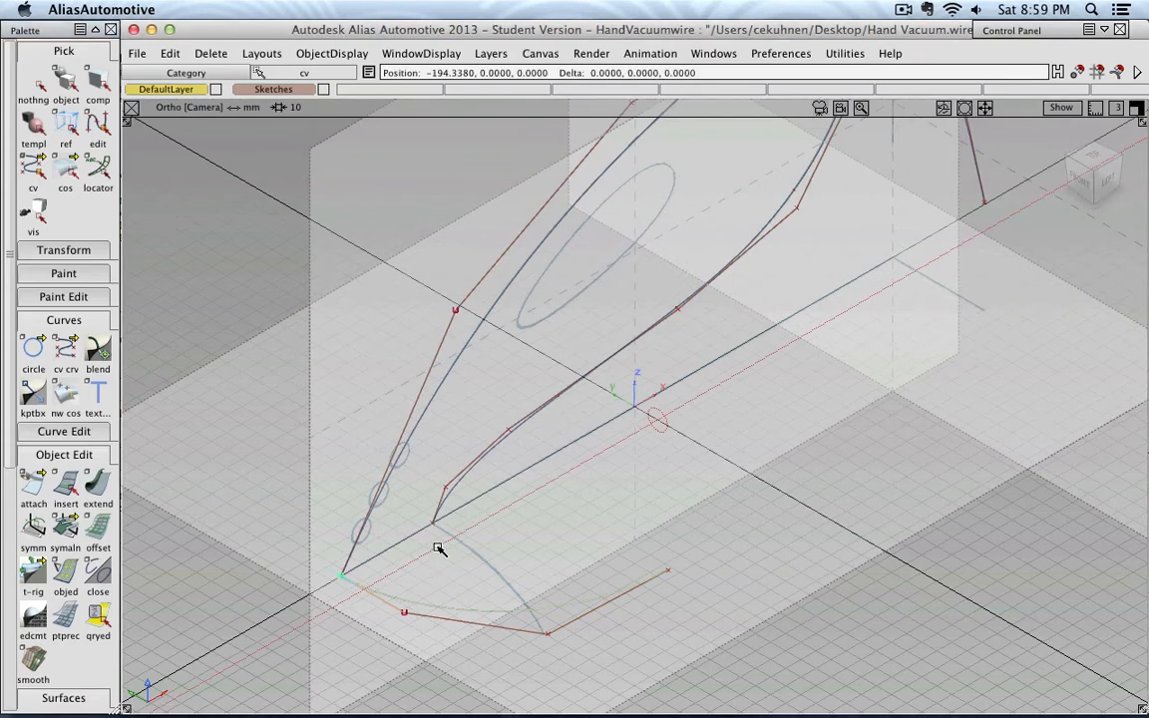
{"action": "left_click_drag", "start_coordinate": [437, 549], "coordinate": [468, 540]}
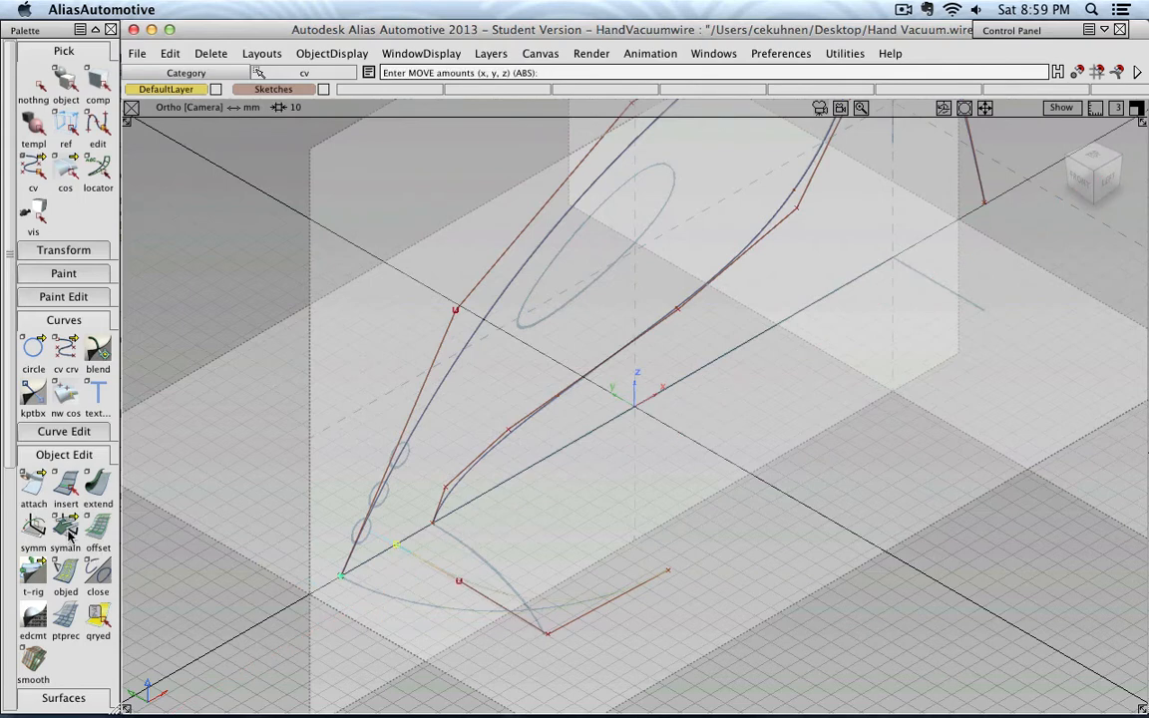
Try to snap the arc curve's first CV back onto the upper curve's ground end, undoing the misplaced moves.
{"action": "left_click", "coordinate": [458, 581]}
{"action": "left_click_drag", "start_coordinate": [342, 578], "coordinate": [369, 588], "text": "ctrl"}
{"action": "key", "text": "super+z"}
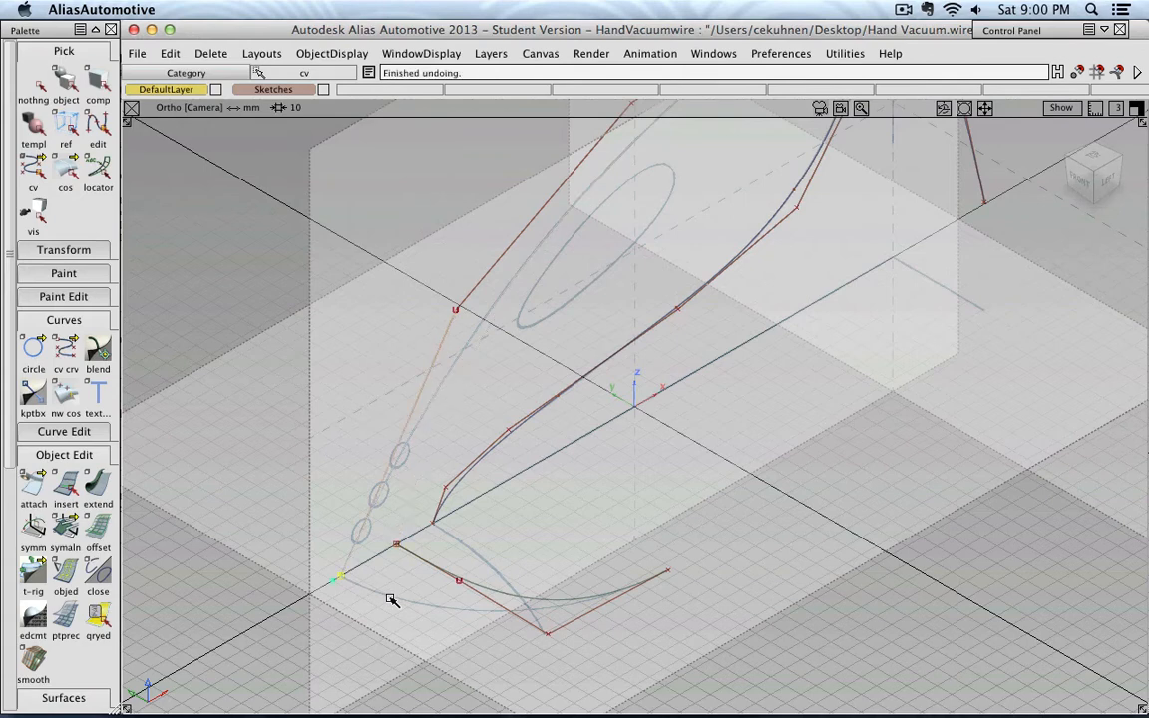
{"action": "left_click", "coordinate": [33, 83]}
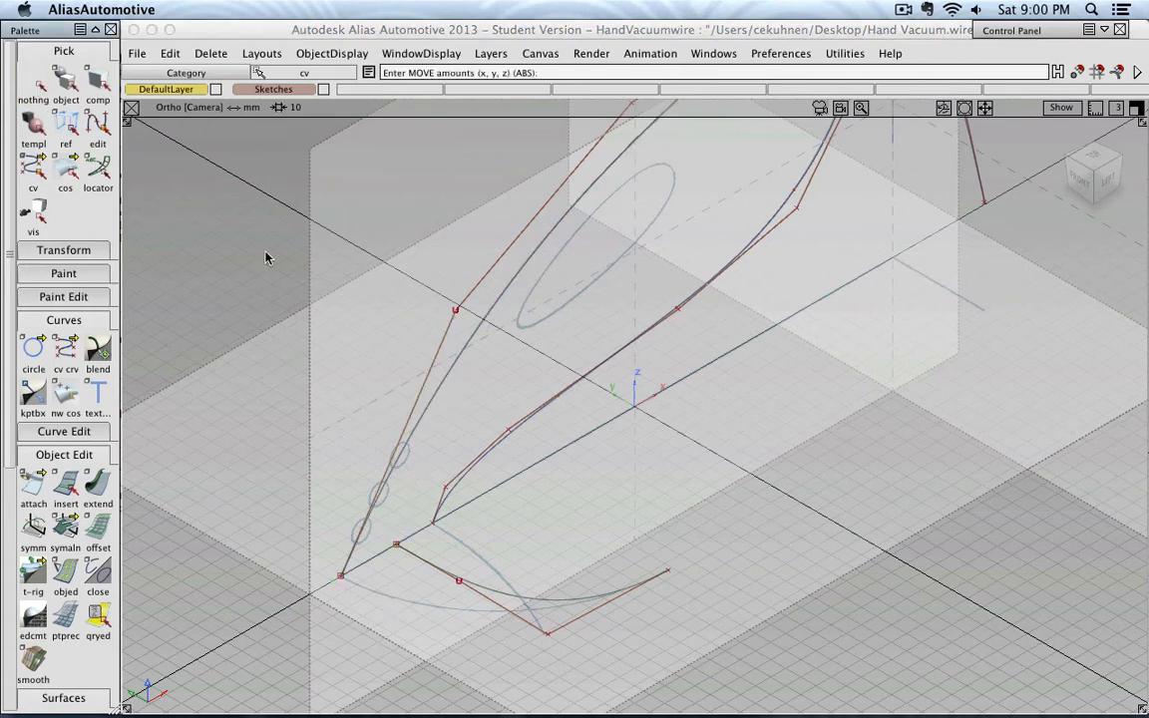
{"action": "left_click", "coordinate": [397, 545]}
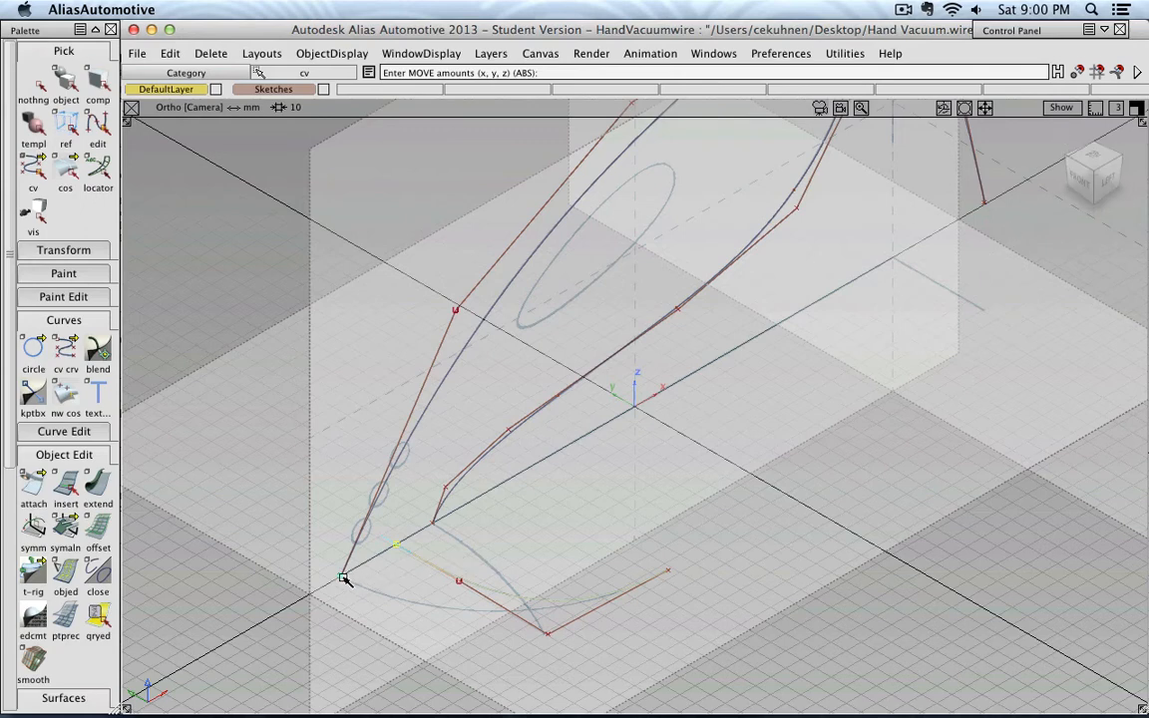
{"action": "key", "text": "super+z"}
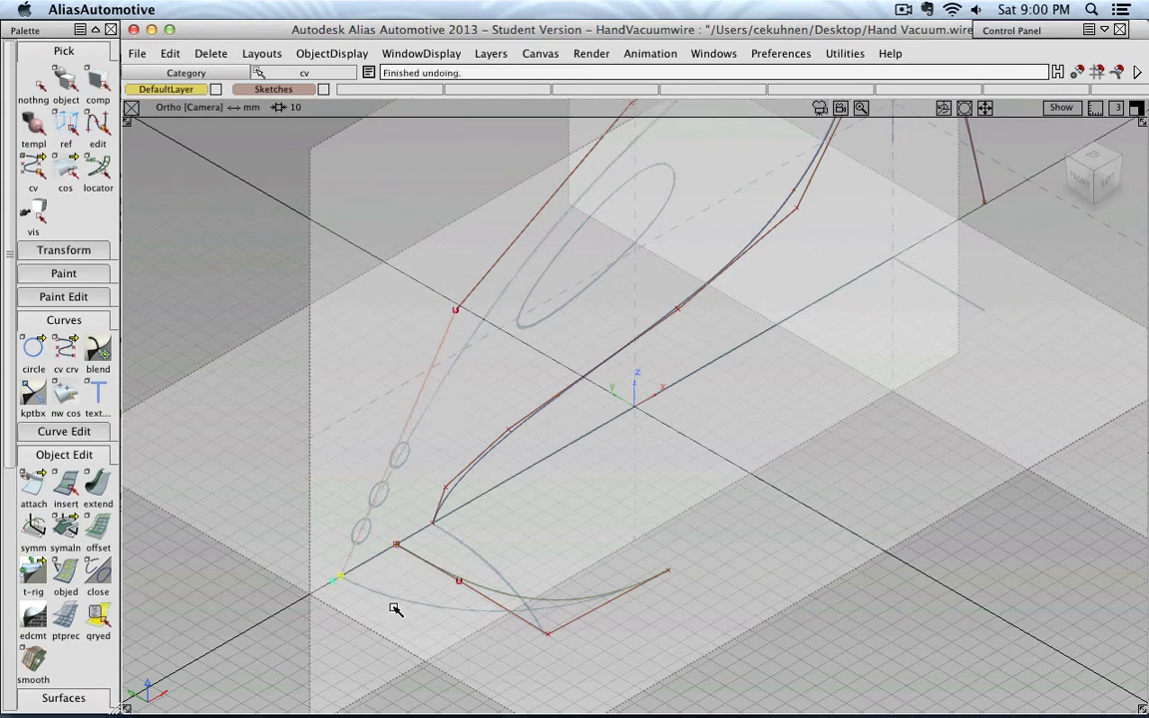
{"action": "left_click", "coordinate": [396, 545]}
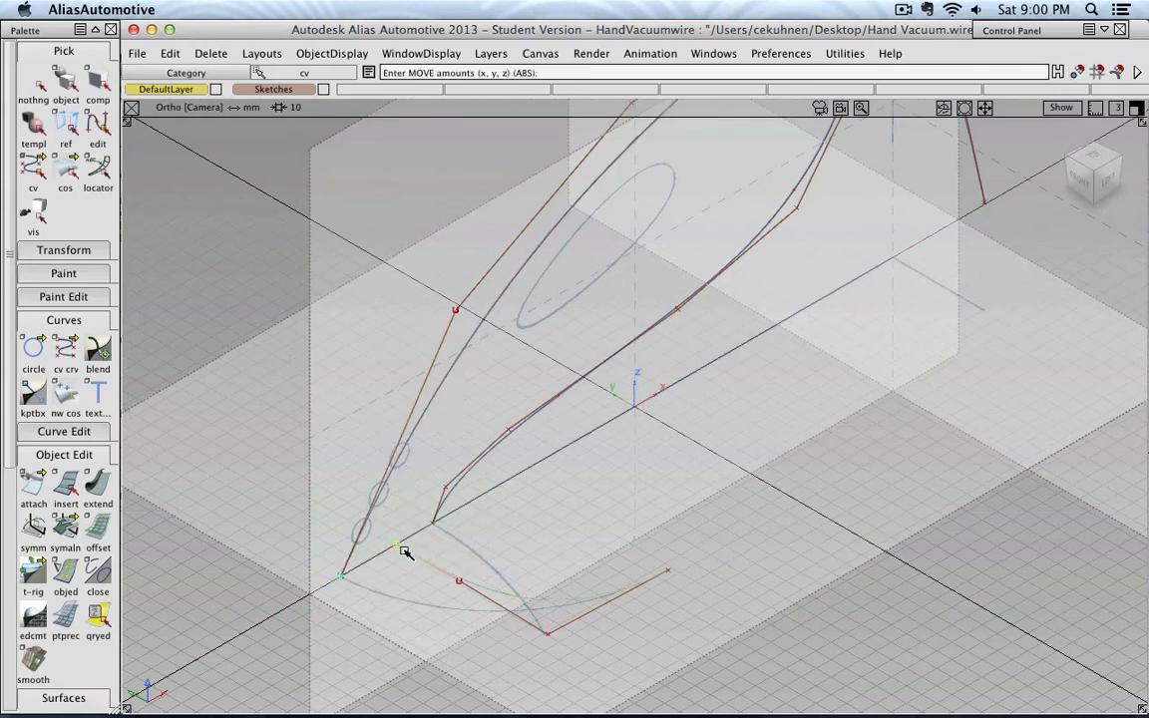
{"action": "left_click", "coordinate": [1077, 72]}
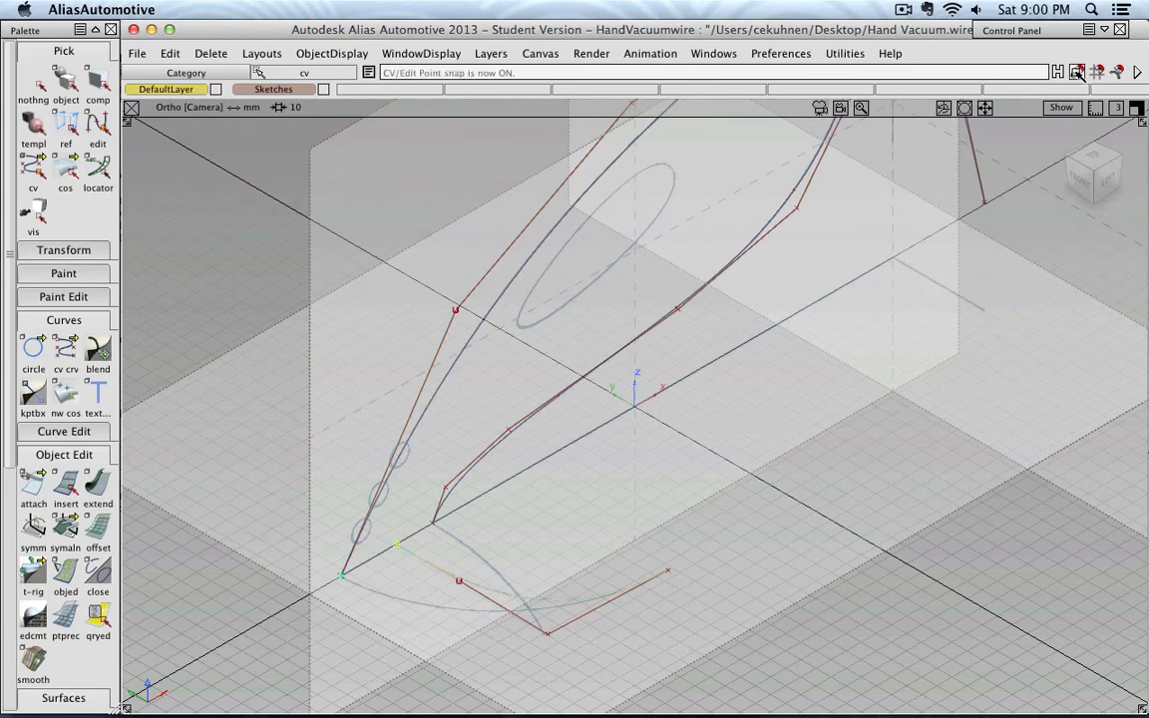
{"action": "left_click", "coordinate": [342, 577]}
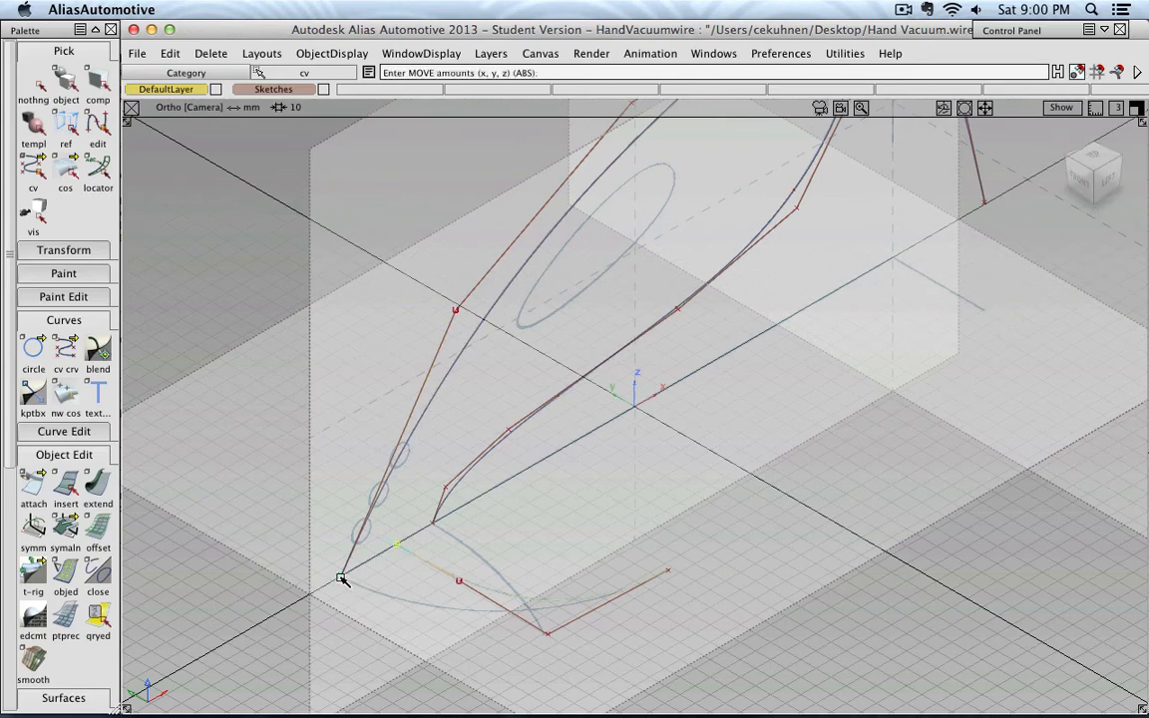
{"action": "key", "text": "super+z"}
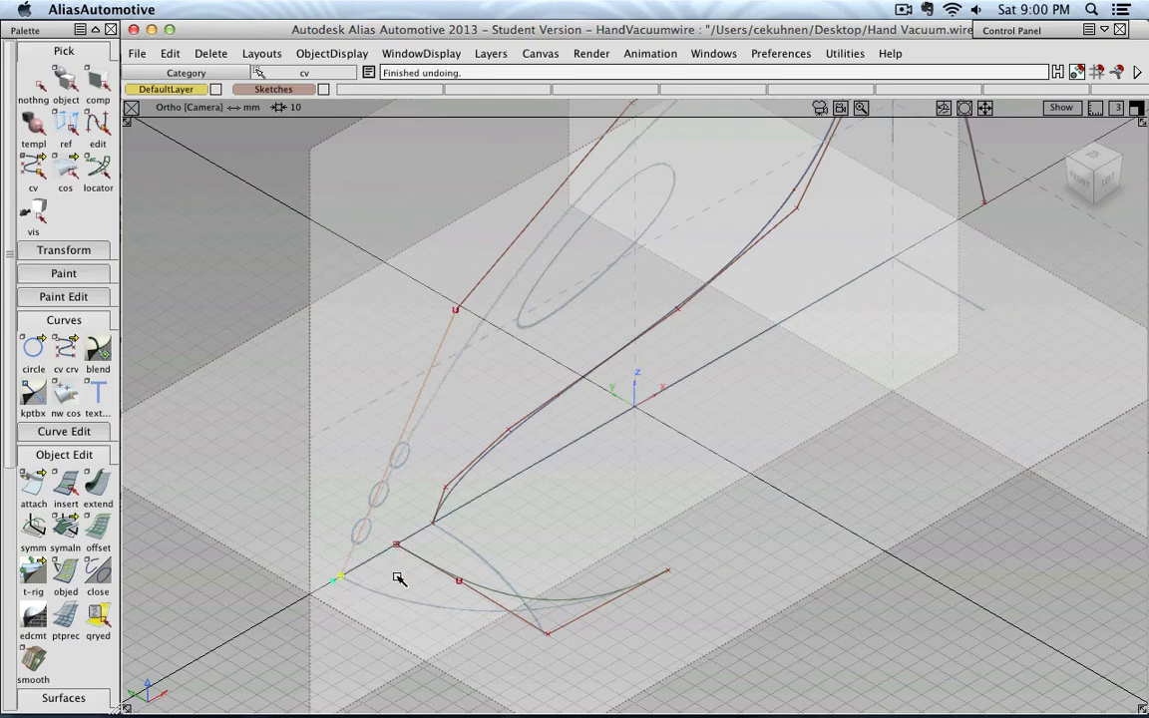
{"action": "left_click_drag", "start_coordinate": [395, 574], "coordinate": [465, 574], "text": "ctrl+shift"}
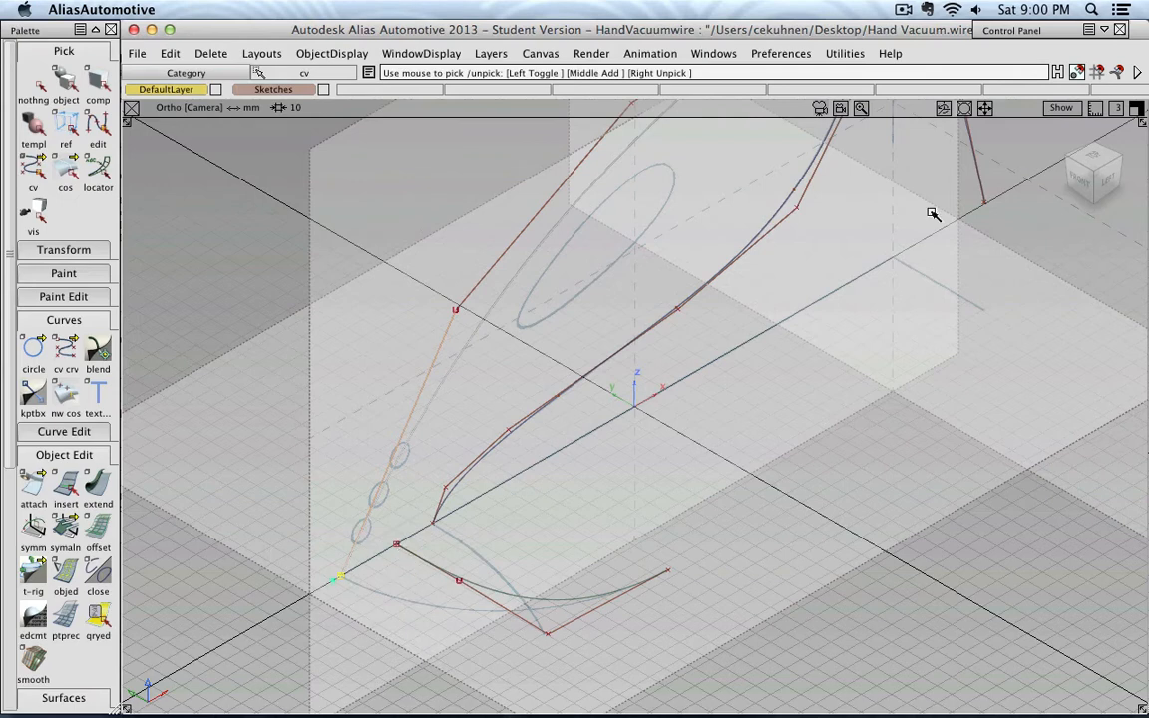
{"action": "left_click", "coordinate": [1077, 69]}
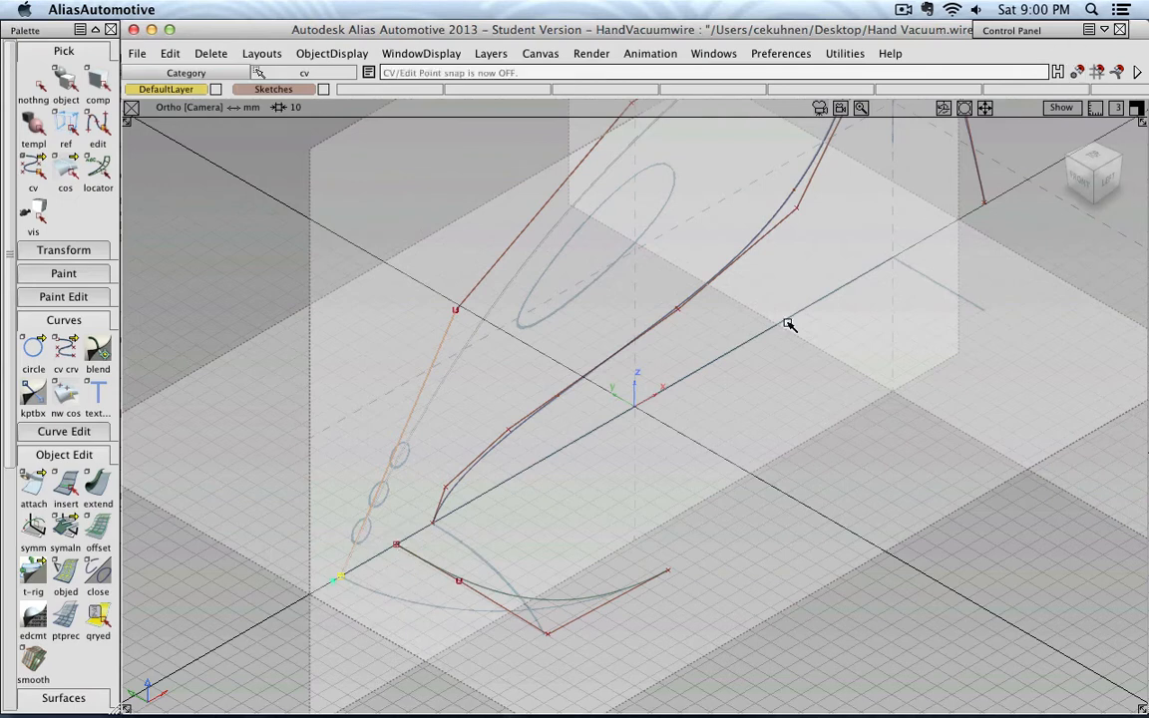
Pick the arc curve's first CV and move it back, snapped onto the upper curve's ground end.
{"action": "left_click", "coordinate": [397, 544]}
{"action": "left_click", "coordinate": [340, 579]}
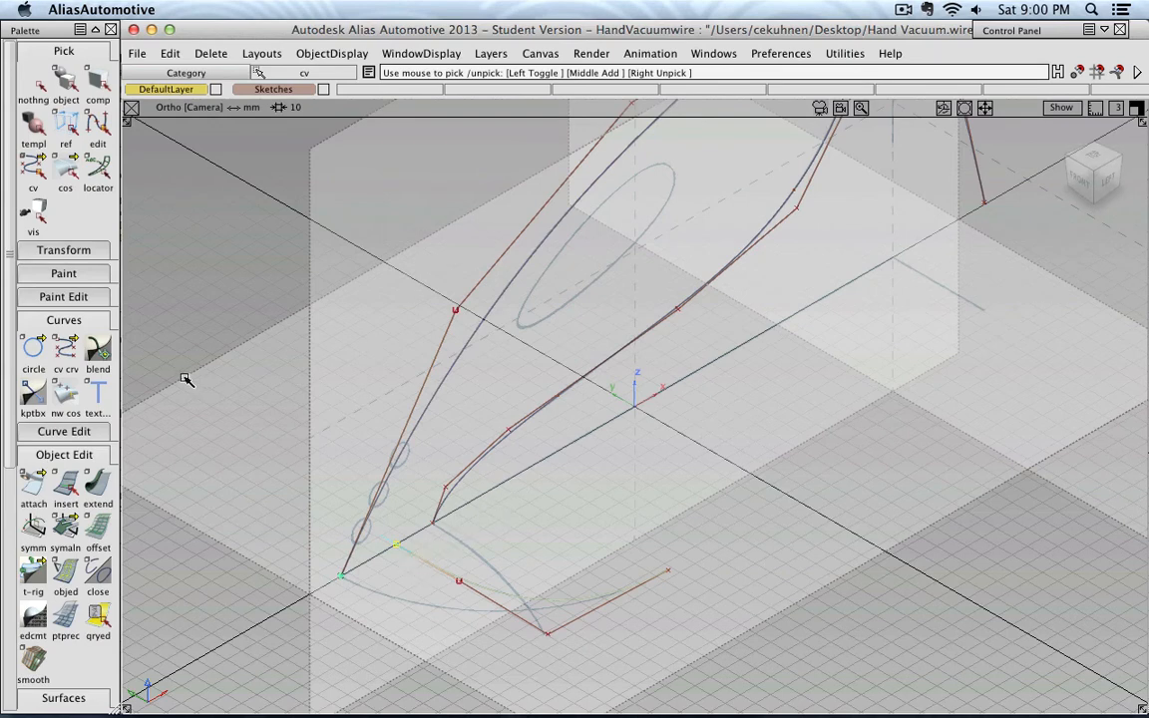
{"action": "left_click", "coordinate": [64, 250]}
{"action": "left_click", "coordinate": [40, 280]}
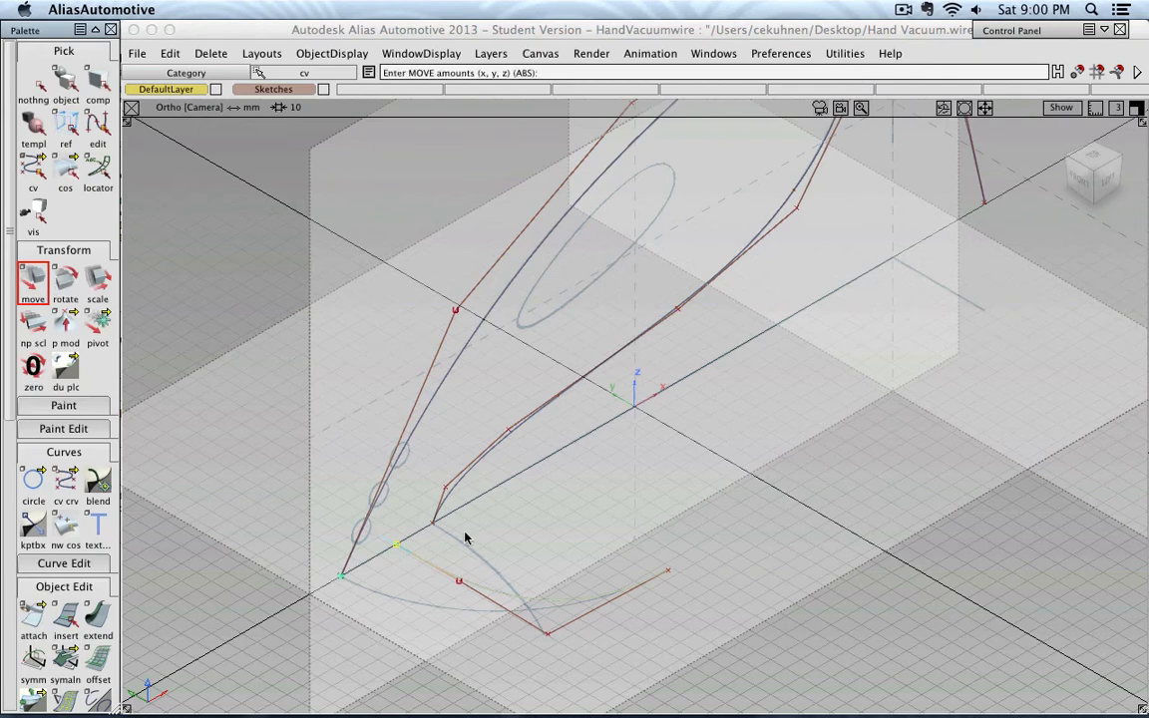
{"action": "middle_click_drag", "start_coordinate": [464, 536], "coordinate": [494, 527]}
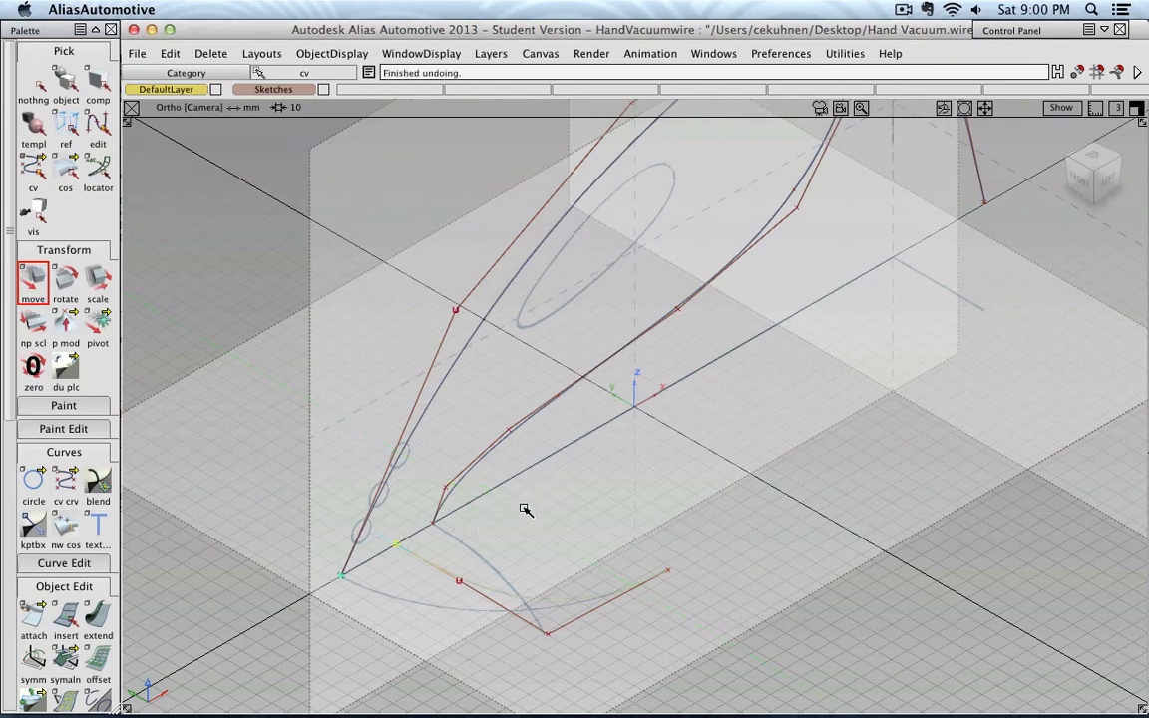
{"action": "left_click_drag", "start_coordinate": [523, 507], "coordinate": [339, 582]}
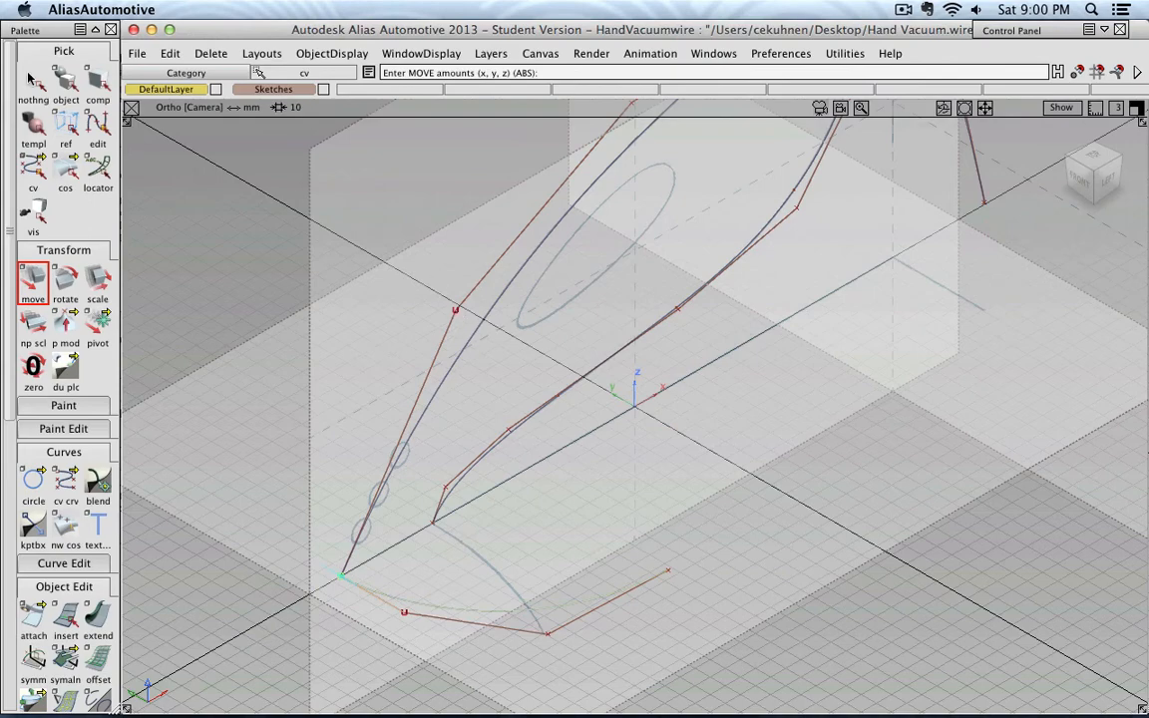
Start another CV curve with its first CV snapped to the lower side curve's ground end, and switch to the top view.
{"action": "scroll", "coordinate": [493, 266], "scroll_direction": "down", "scroll_amount": 3}
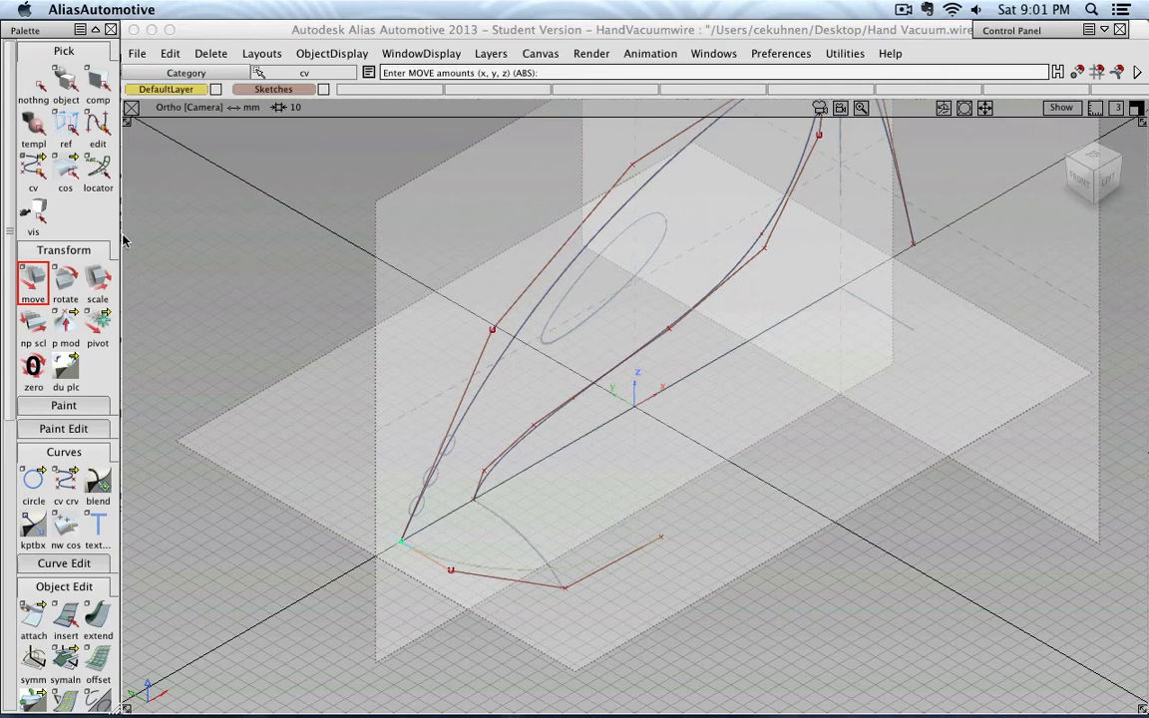
{"action": "left_click", "coordinate": [64, 479]}
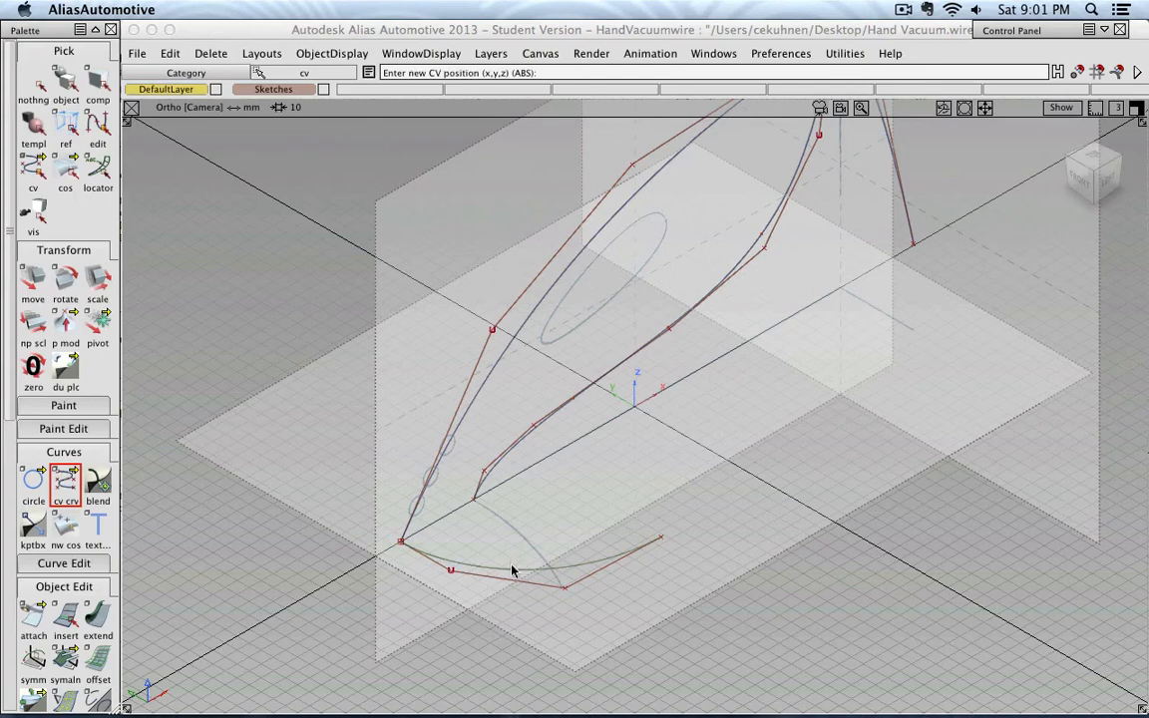
{"action": "left_click", "coordinate": [1095, 156]}
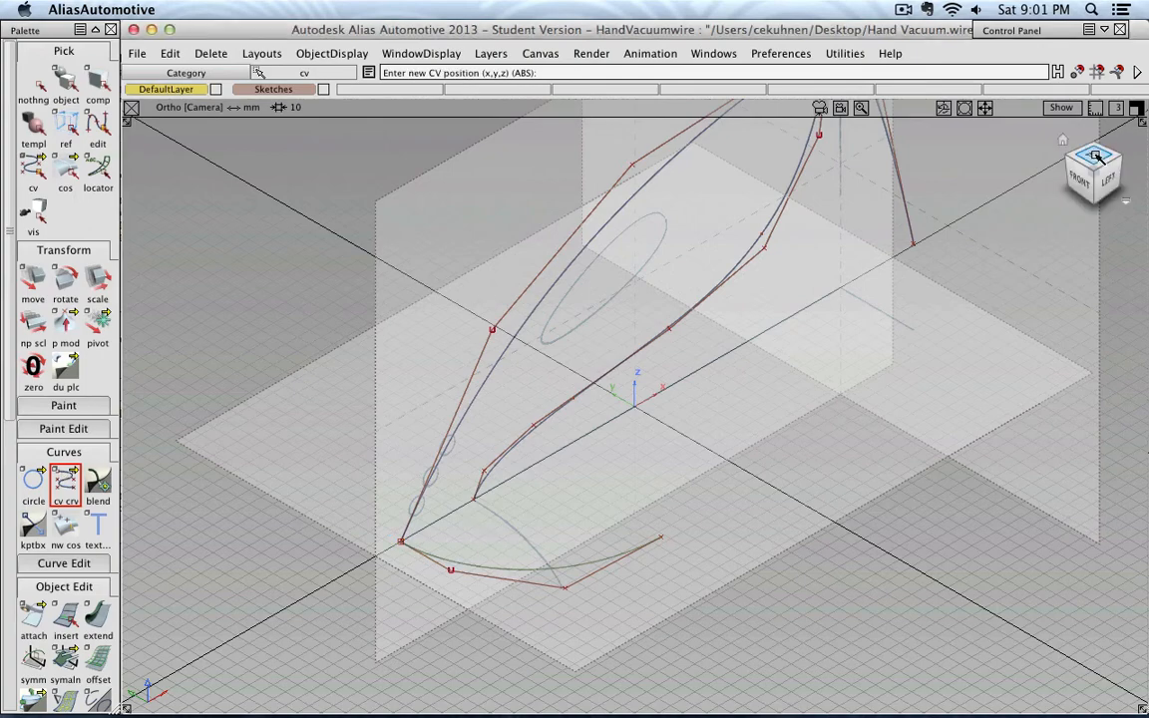
{"action": "middle_click_drag", "start_coordinate": [919, 575], "coordinate": [811, 413], "text": "alt+shift"}
{"action": "right_click_drag", "start_coordinate": [811, 413], "coordinate": [746, 516], "text": "alt+shift"}
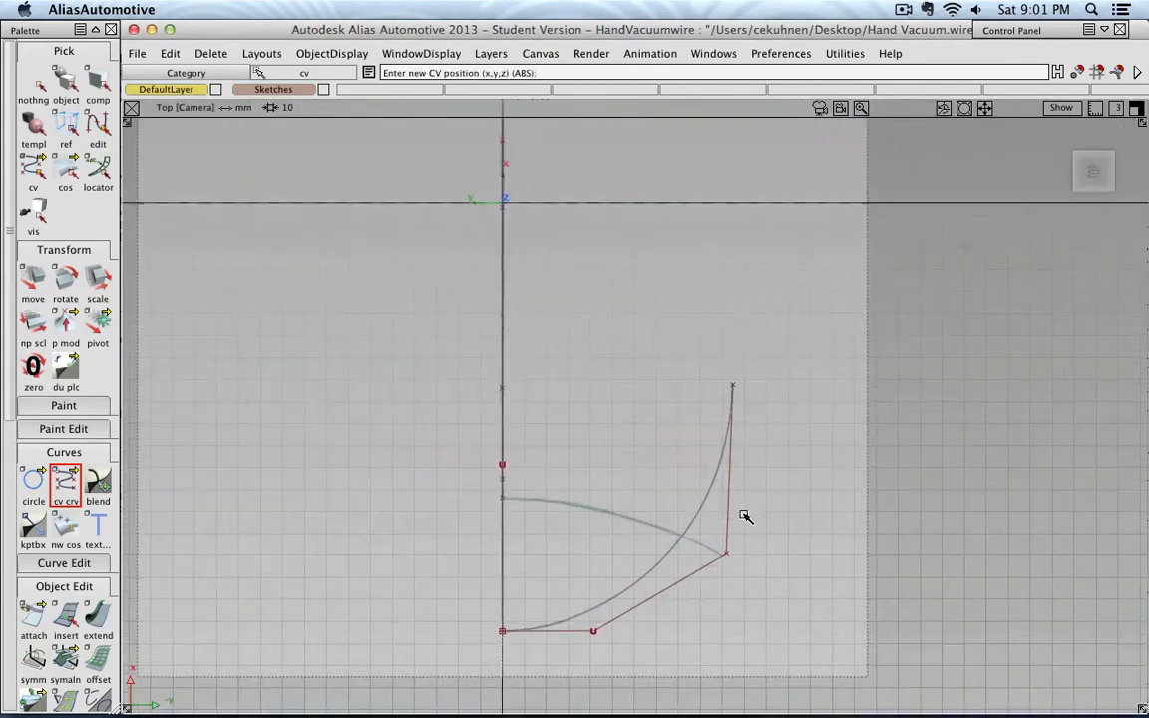
{"action": "left_click", "coordinate": [738, 569]}
{"action": "left_click", "coordinate": [1108, 188]}
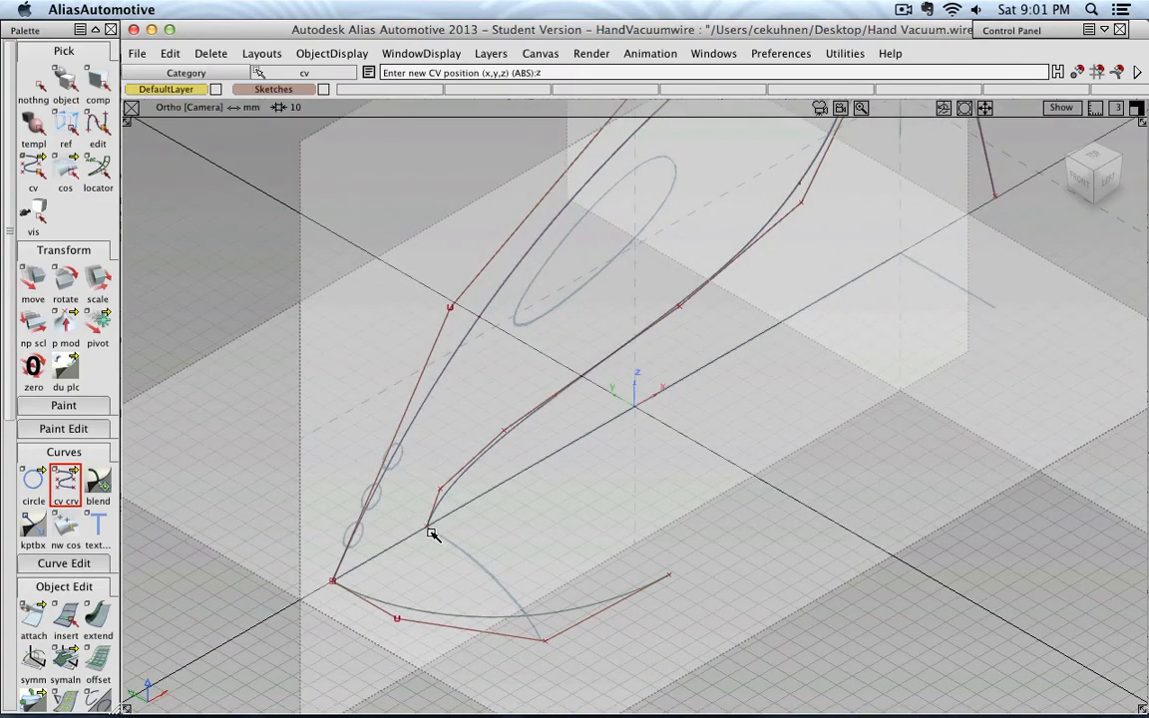
{"action": "left_click", "coordinate": [430, 527]}
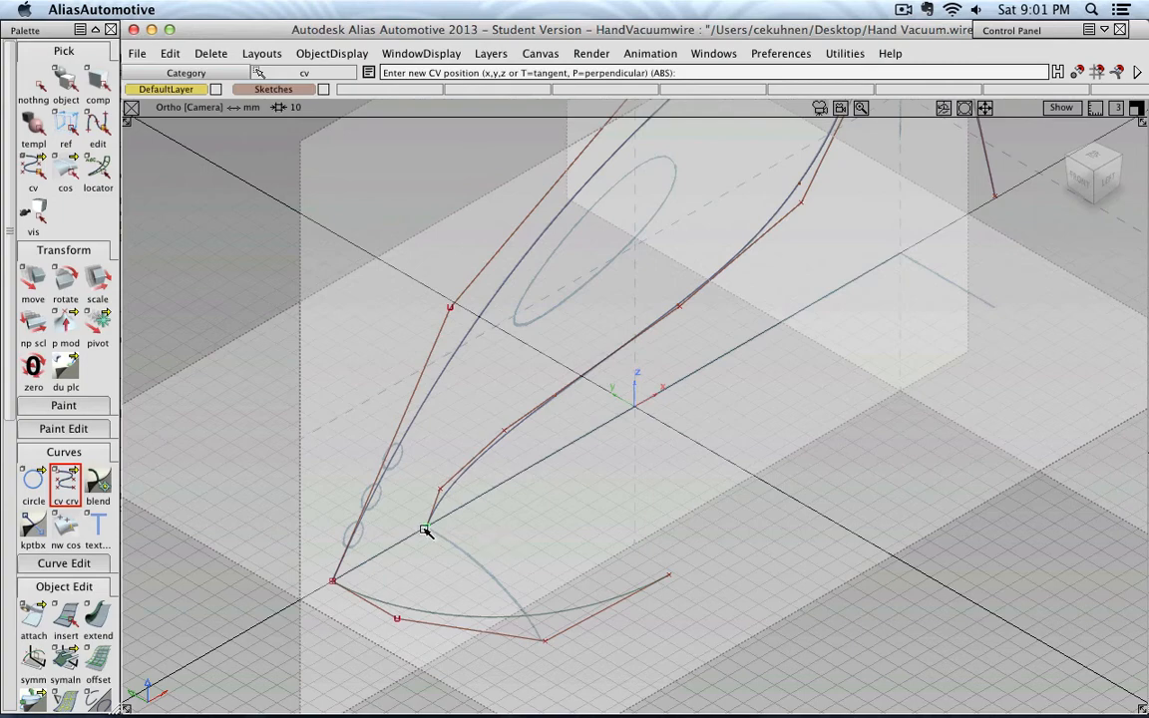
{"action": "left_click", "coordinate": [1094, 156]}
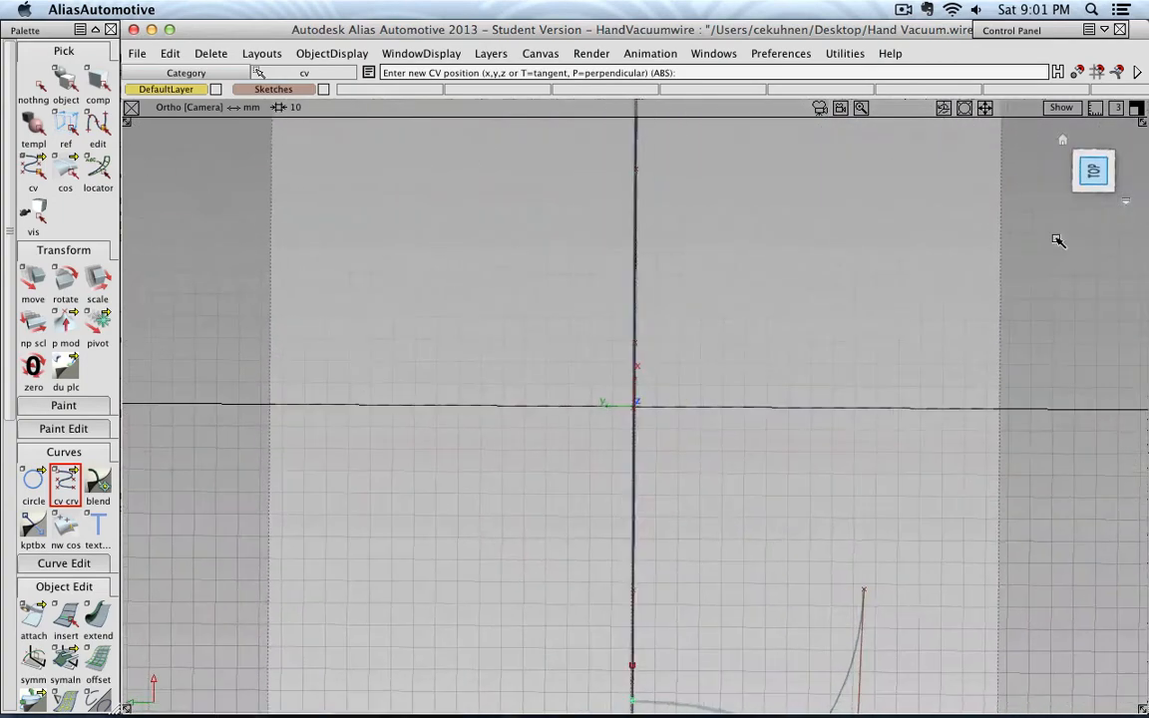
Place the new curve's remaining three CVs along the top-view sketch arc, ending beyond the arc's outer end.
{"action": "middle_click_drag", "start_coordinate": [769, 588], "coordinate": [703, 395], "text": "alt+shift"}
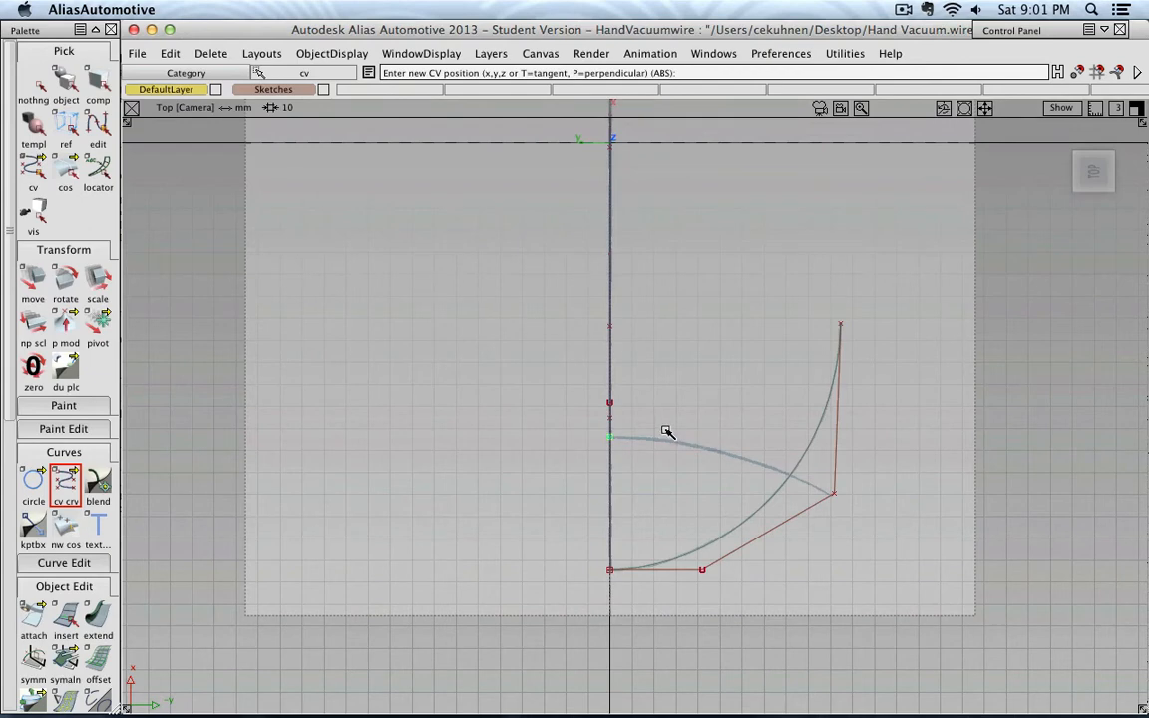
{"action": "left_click", "coordinate": [687, 431]}
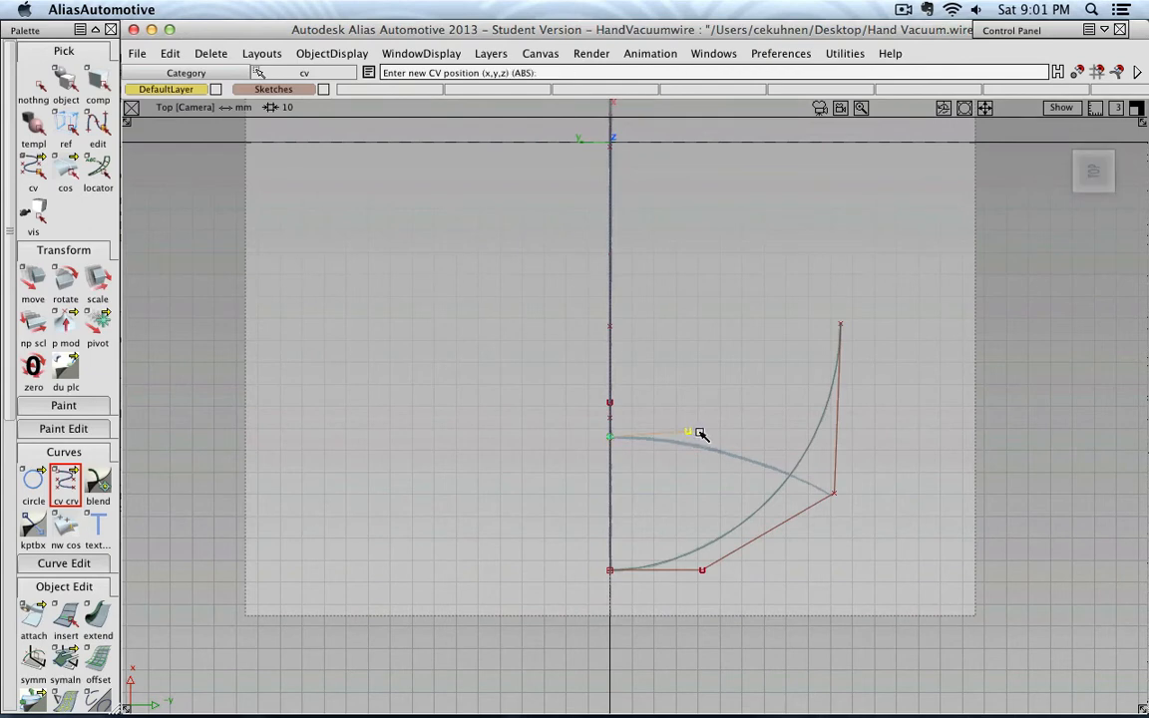
{"action": "left_click", "coordinate": [773, 457]}
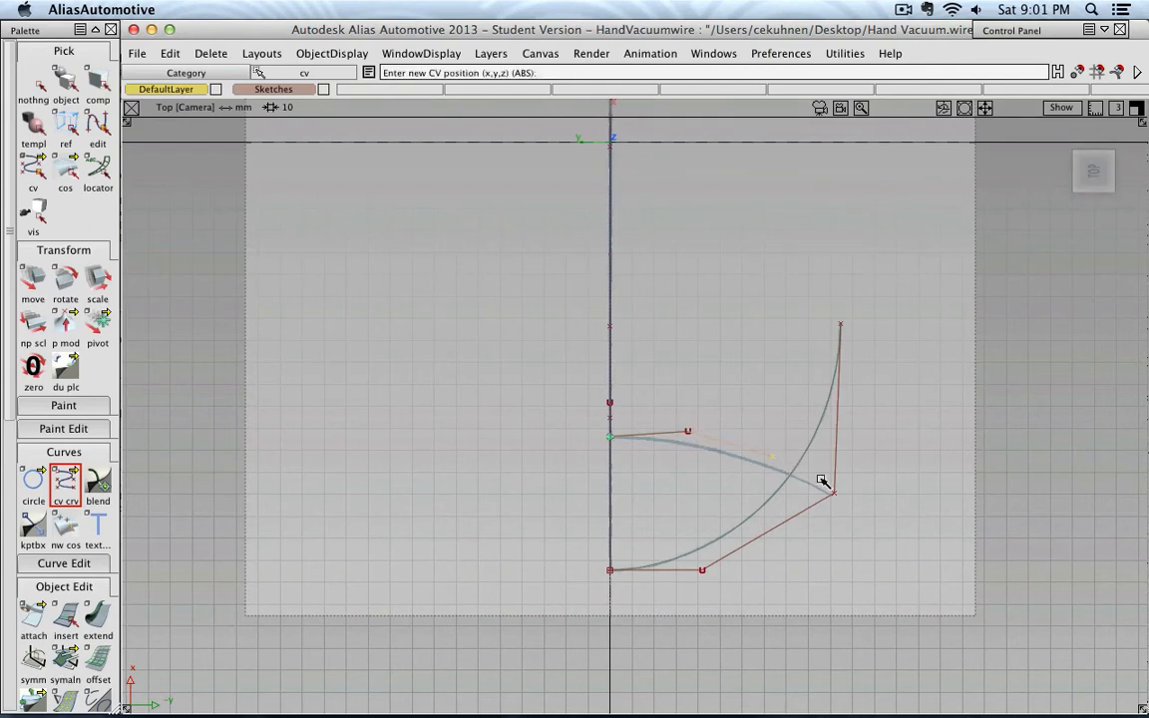
{"action": "left_click", "coordinate": [879, 524]}
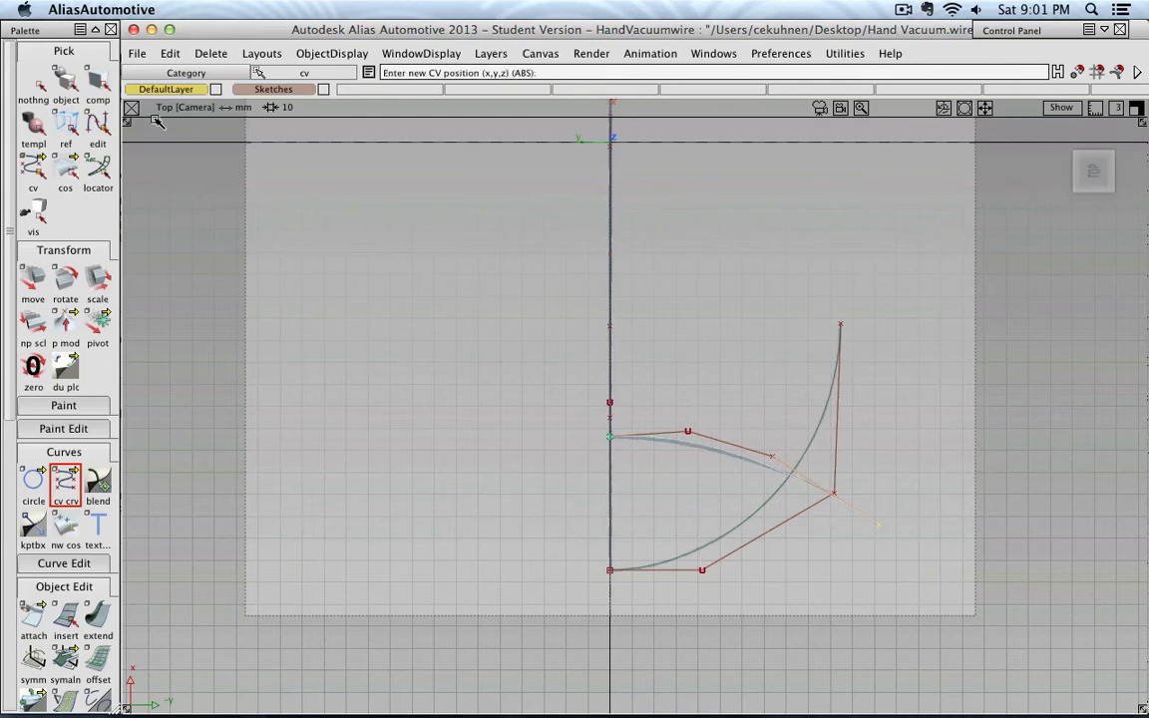
{"action": "left_click", "coordinate": [40, 87]}
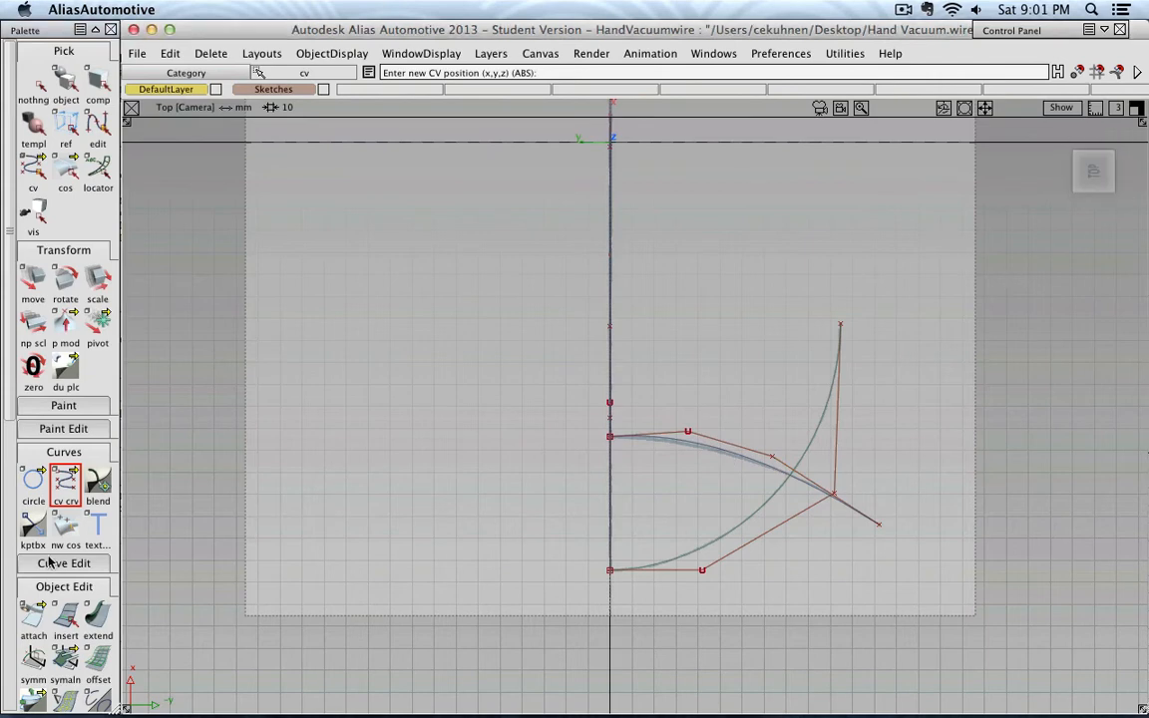
Align the new curve's centreline end to the symmetry plane with Symmetry Plane Align.
{"action": "left_click", "coordinate": [66, 660]}
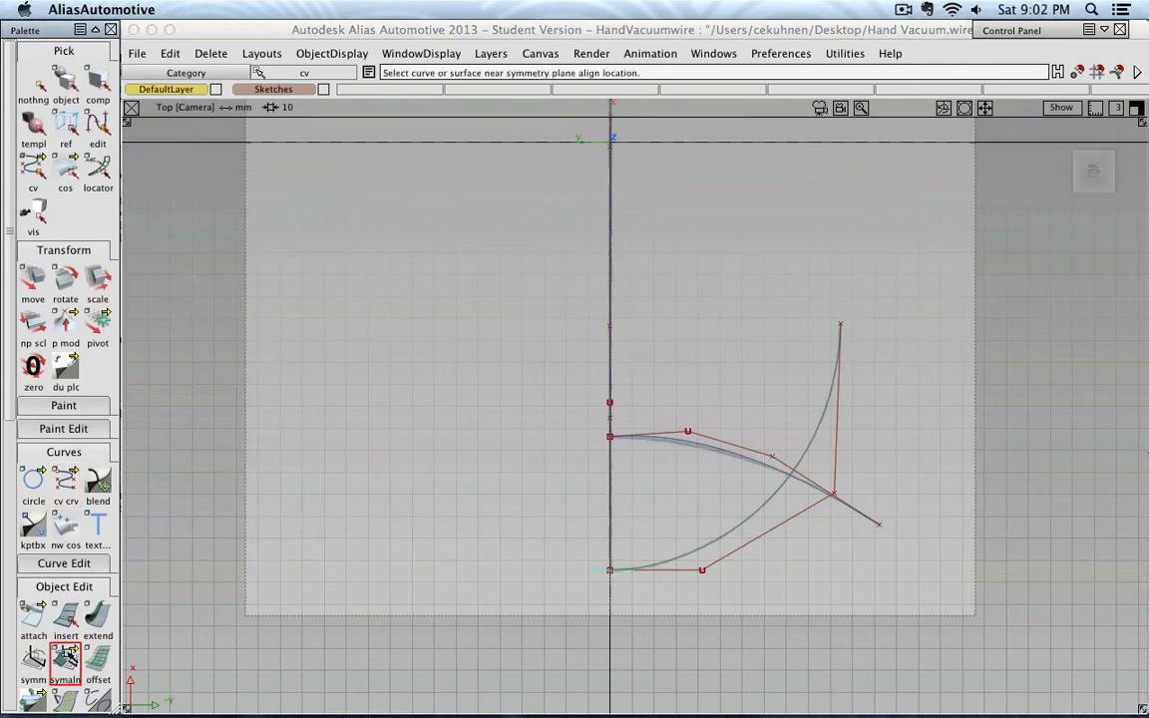
{"action": "left_click", "coordinate": [634, 443]}
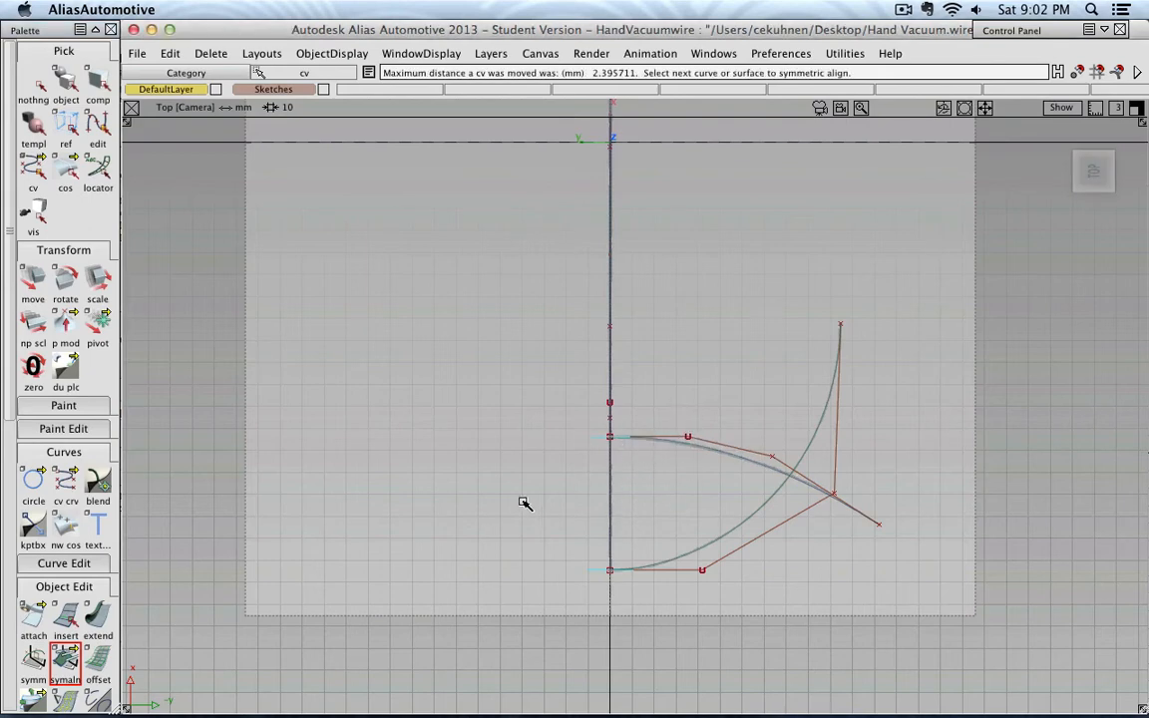
{"action": "left_click", "coordinate": [34, 82]}
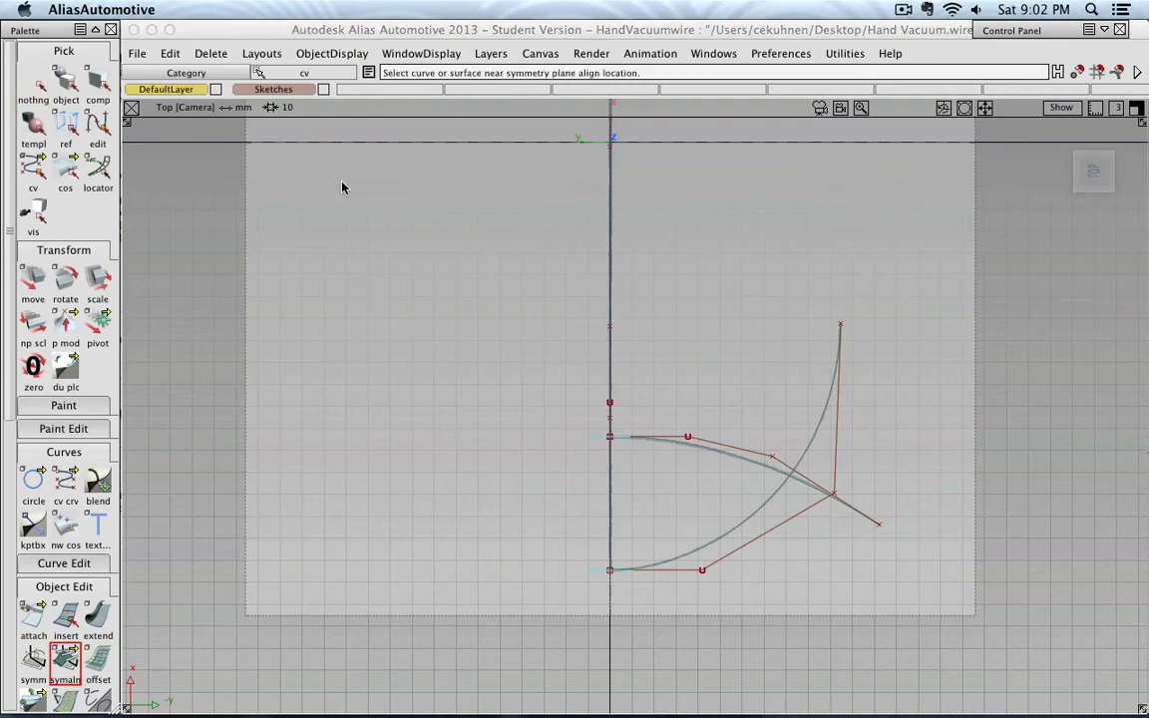
Return to the 3D view and align the front curve's upper end to the symmetry plane.
{"action": "left_click", "coordinate": [1111, 191]}
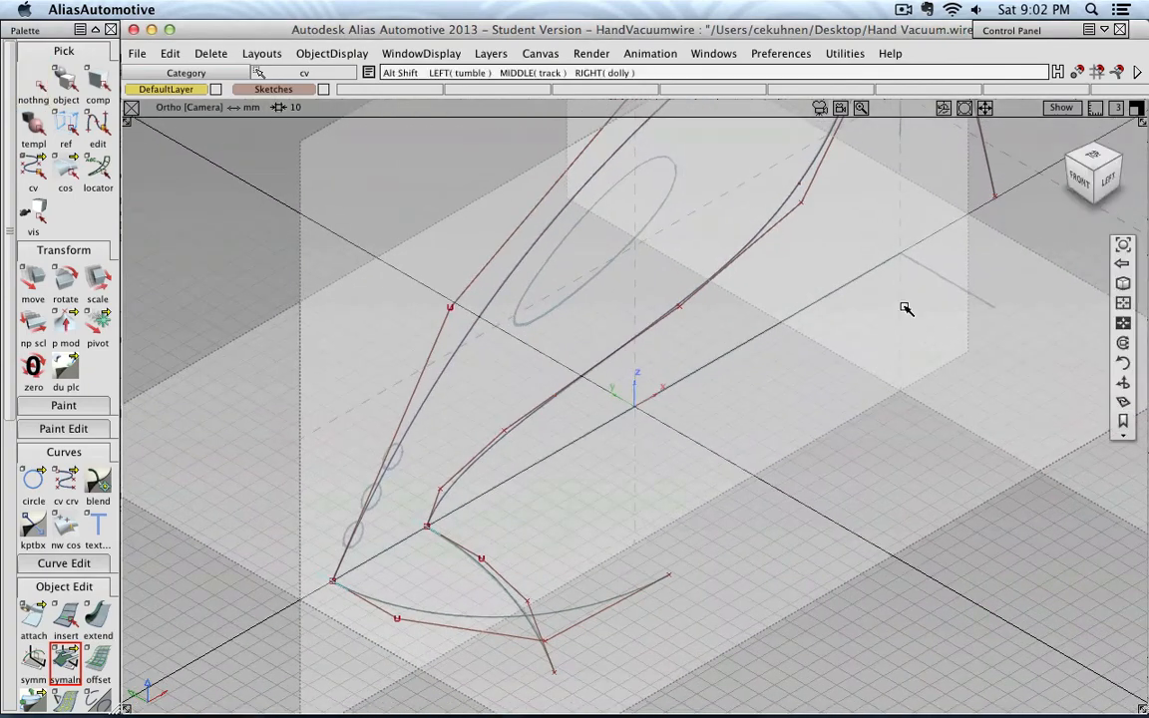
{"action": "left_click_drag", "start_coordinate": [906, 308], "coordinate": [803, 360], "text": "alt+shift"}
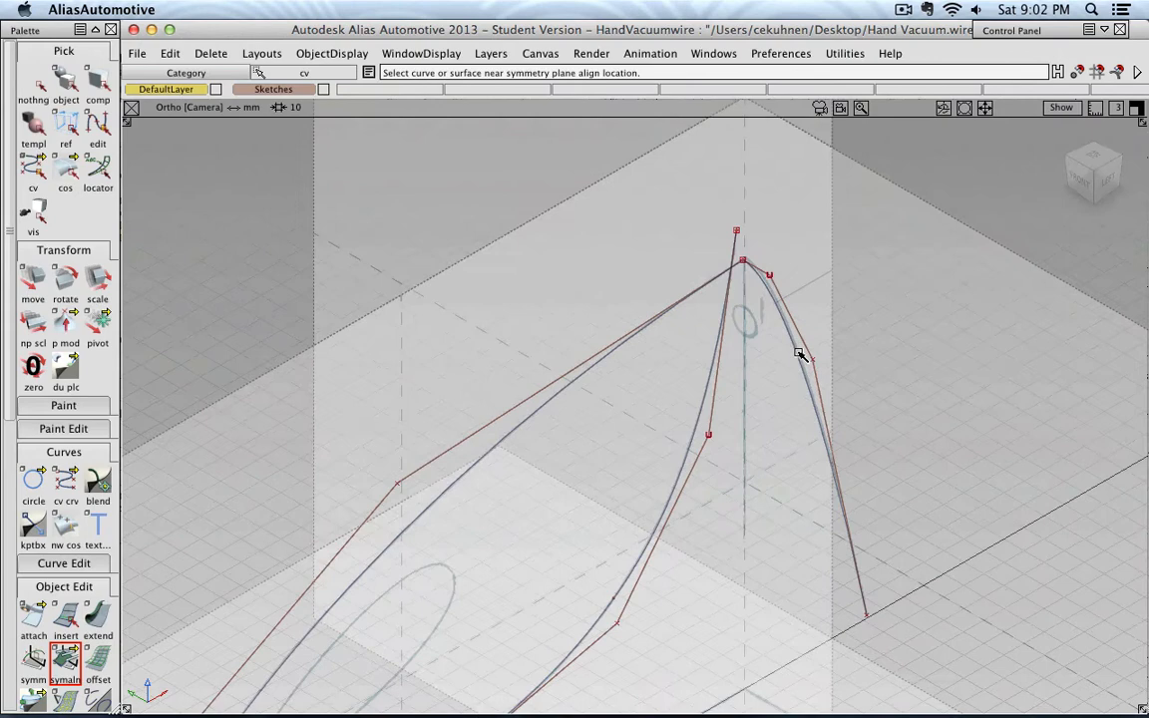
{"action": "left_click", "coordinate": [767, 276]}
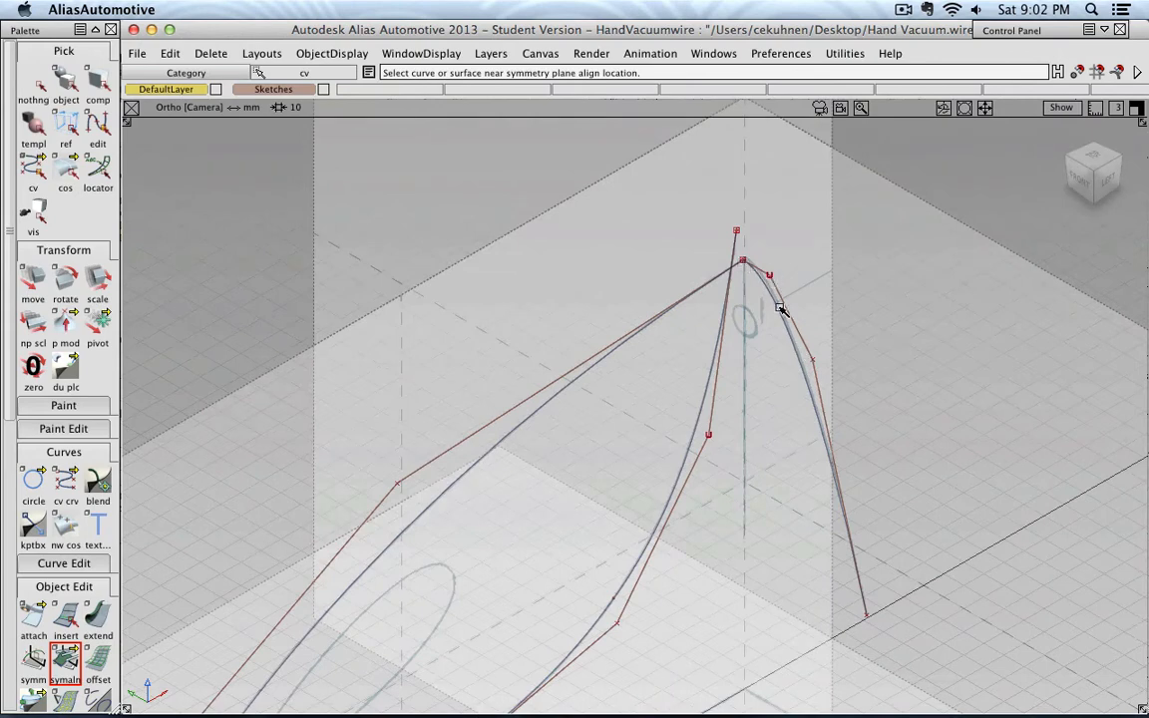
{"action": "left_click", "coordinate": [66, 659]}
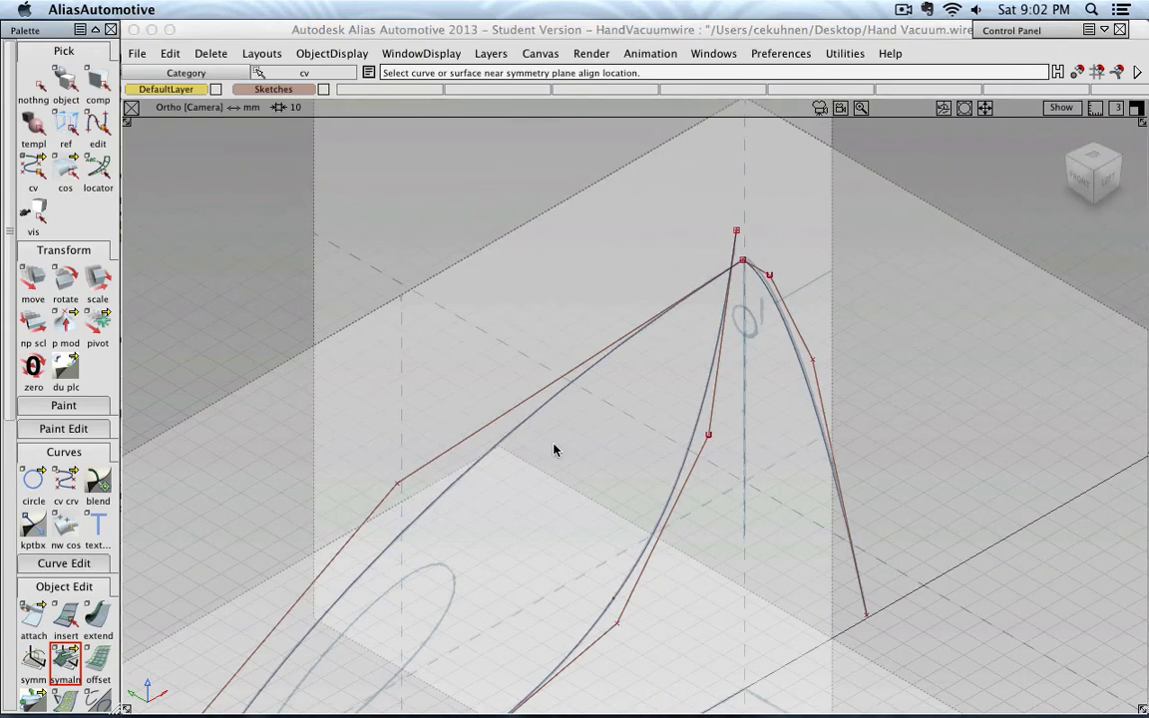
{"action": "left_click", "coordinate": [752, 271]}
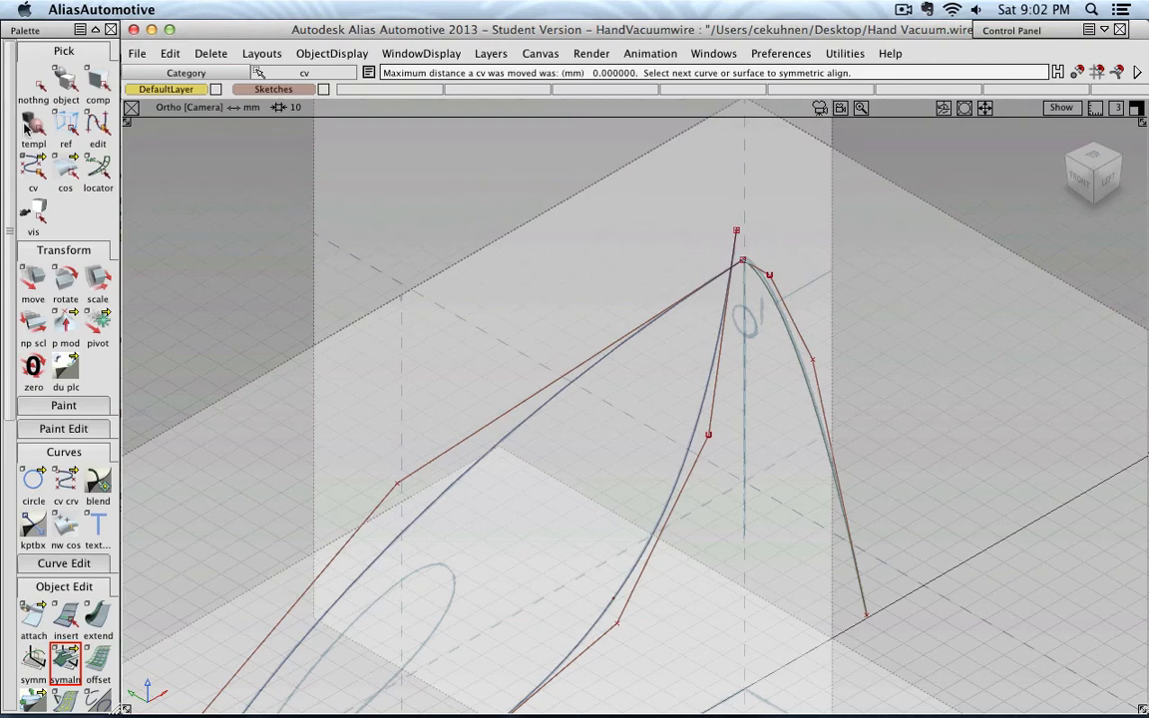
{"action": "left_click", "coordinate": [34, 84]}
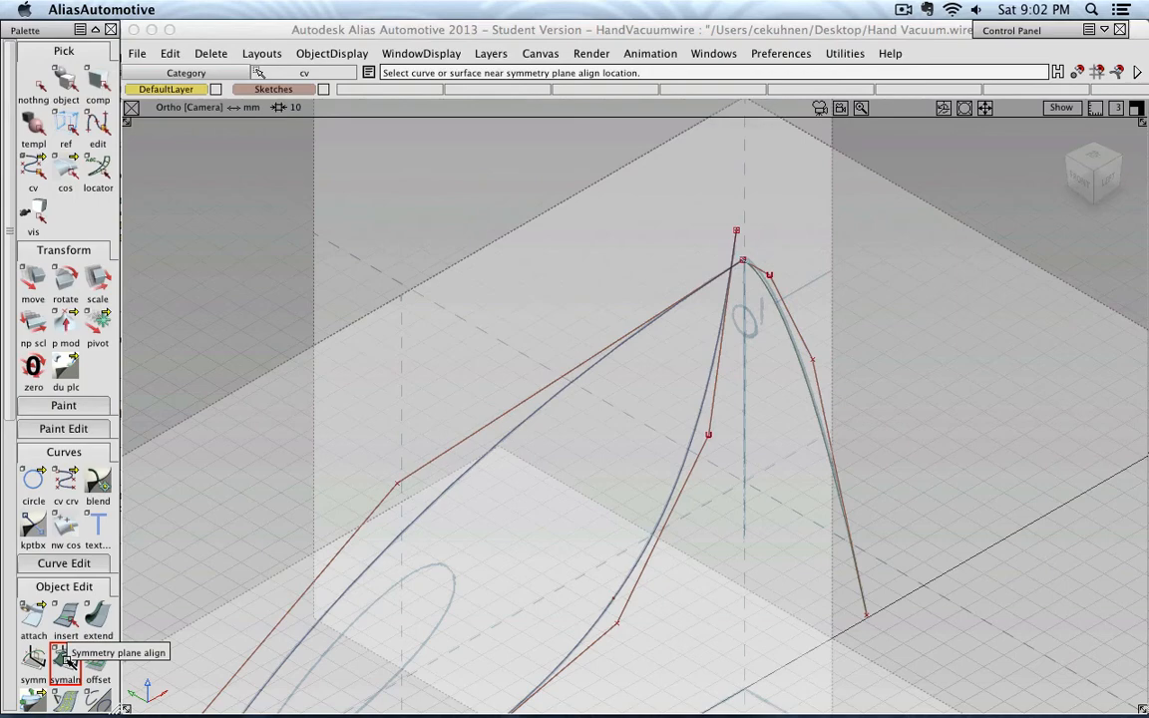
In the left view, place a circle centred on the handle's oval sketch and rotate it to match the oval's tilt.
{"action": "scroll", "coordinate": [907, 271], "scroll_direction": "down", "scroll_amount": 2}
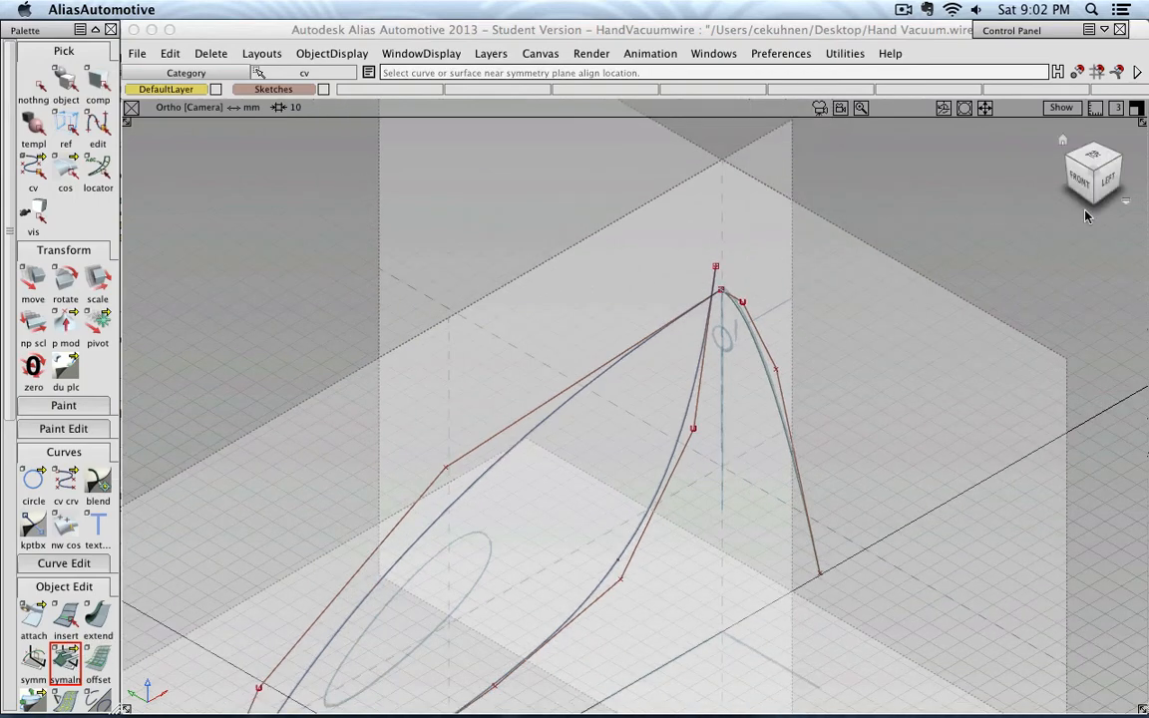
{"action": "left_click", "coordinate": [1111, 181]}
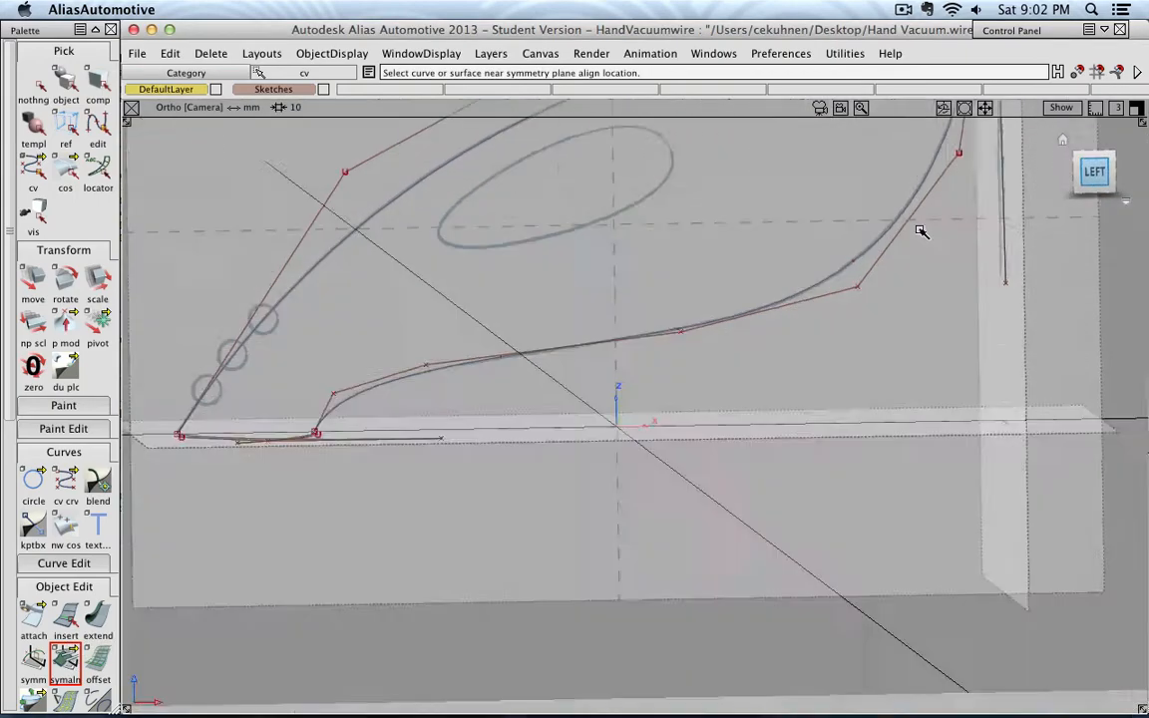
{"action": "middle_click_drag", "start_coordinate": [698, 347], "coordinate": [710, 385], "text": "alt+shift"}
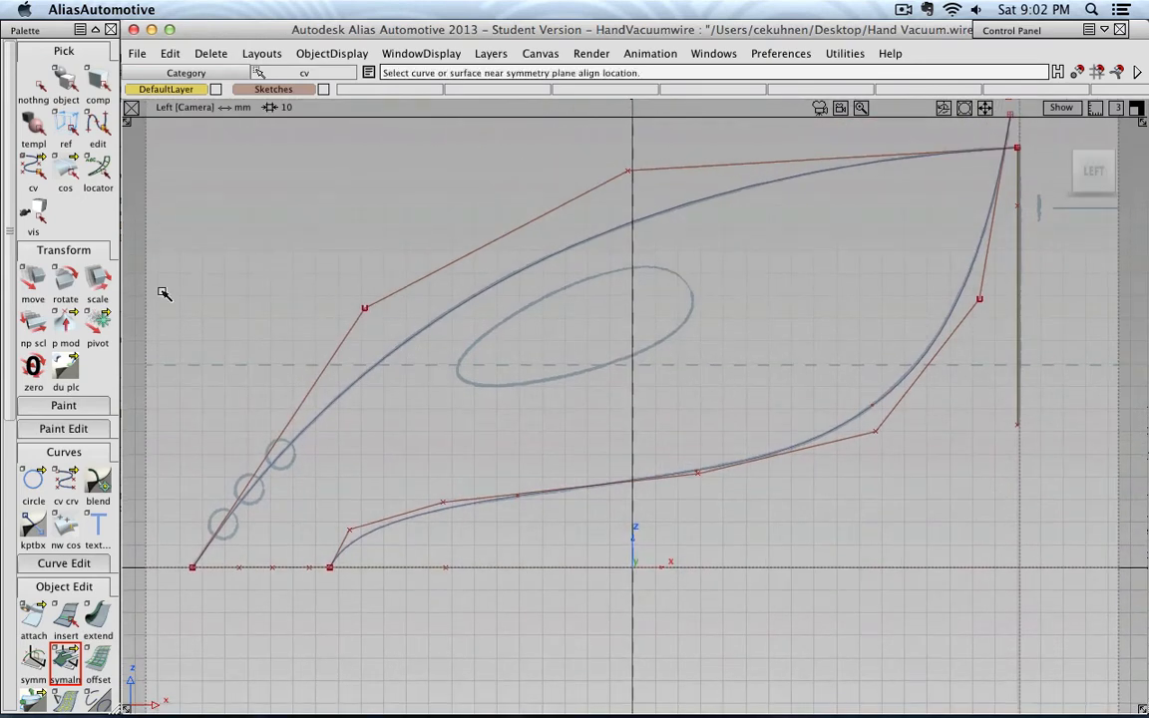
{"action": "left_click", "coordinate": [35, 482]}
{"action": "left_click", "coordinate": [573, 329]}
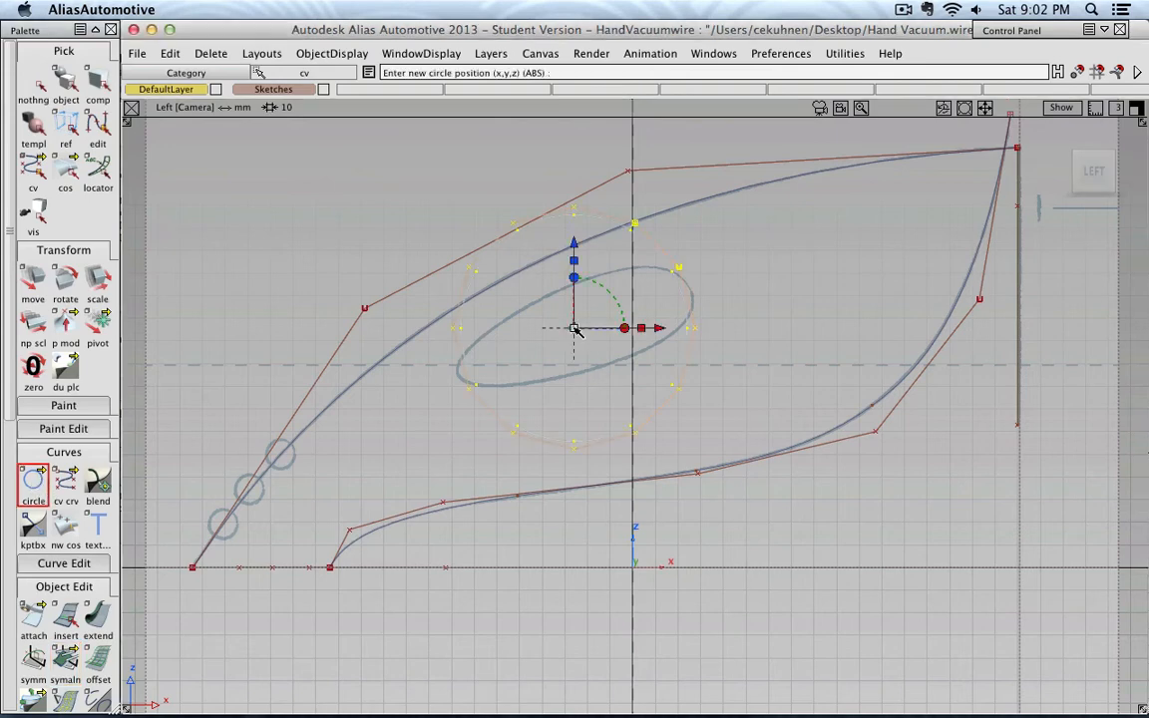
{"action": "left_click", "coordinate": [574, 278]}
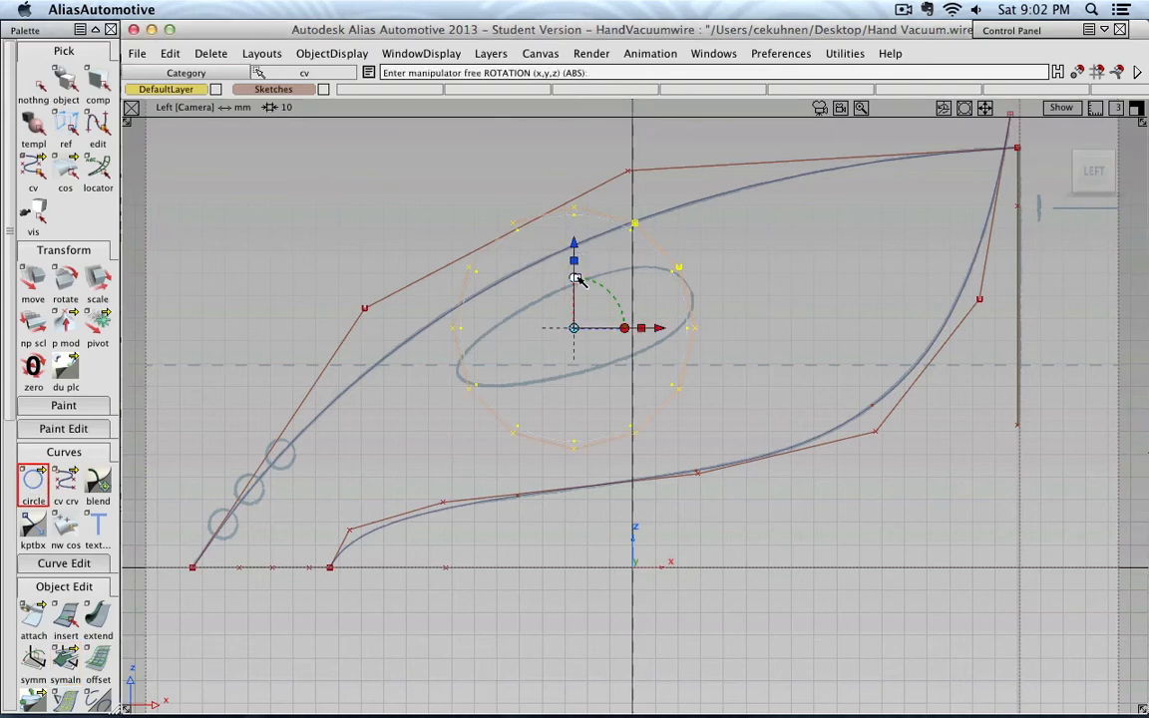
{"action": "left_click_drag", "start_coordinate": [614, 304], "coordinate": [612, 287]}
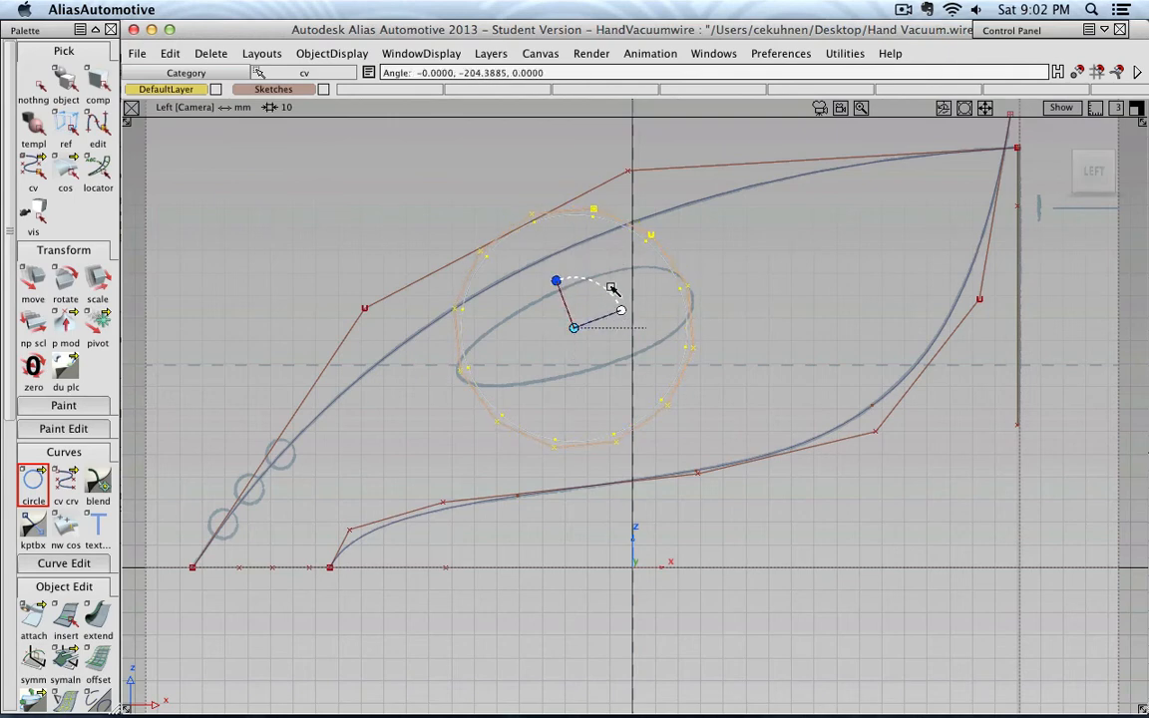
{"action": "left_click_drag", "start_coordinate": [611, 288], "coordinate": [617, 292]}
Scale the circle to about 105.1 in X and 42.2 in Z, and position it at about -23.3, 0, 105.3 over the oval sketch.
{"action": "left_click_drag", "start_coordinate": [553, 263], "coordinate": [561, 328]}
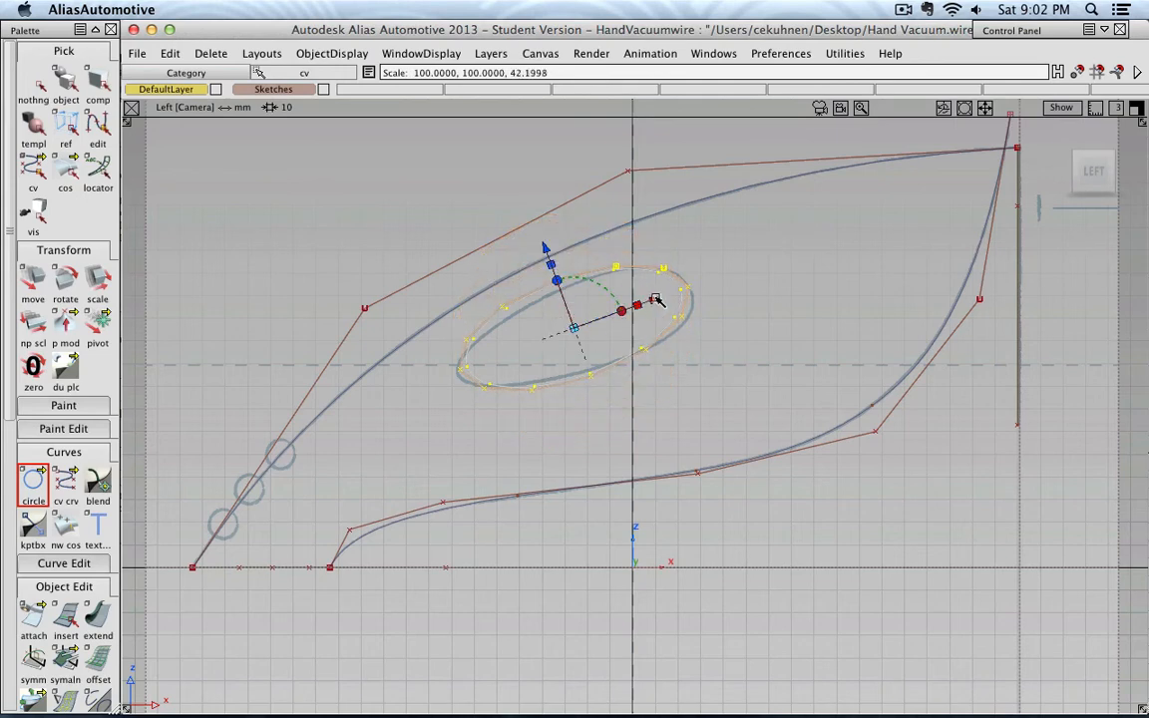
{"action": "mouse_move", "coordinate": [657, 301]}
{"action": "left_mouse_down"}
{"action": "mouse_move", "coordinate": [683, 310]}
{"action": "mouse_move", "coordinate": [646, 304]}
{"action": "left_mouse_up"}
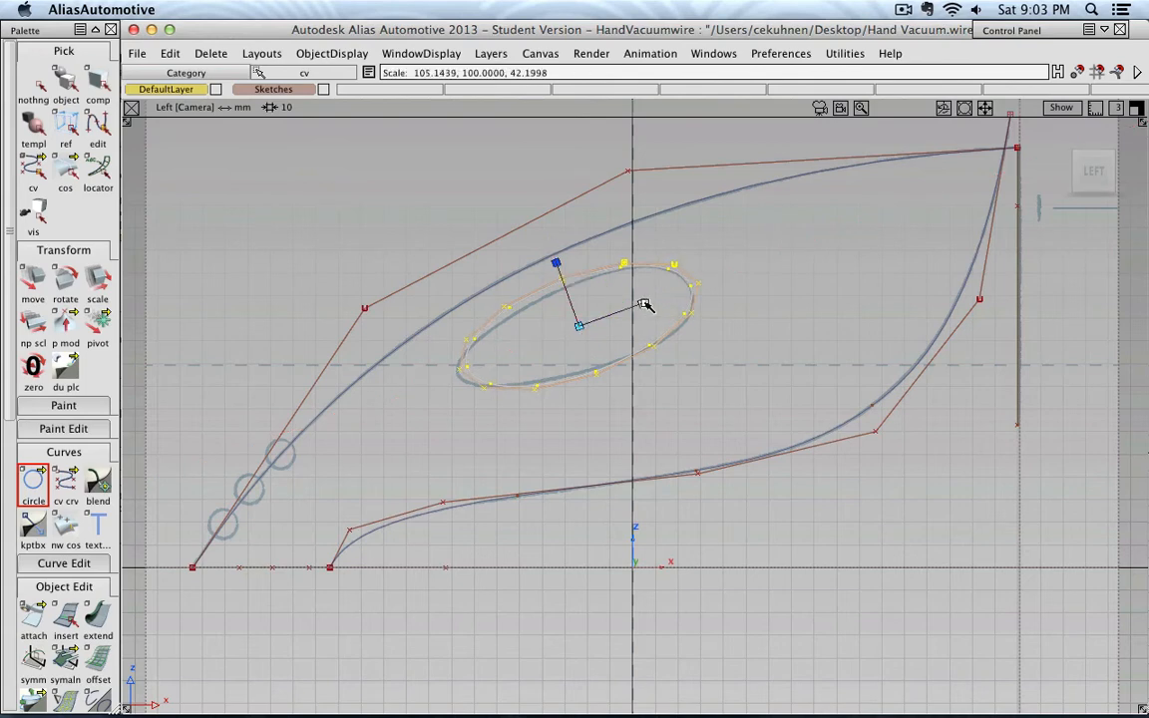
{"action": "left_click_drag", "start_coordinate": [554, 261], "coordinate": [552, 250]}
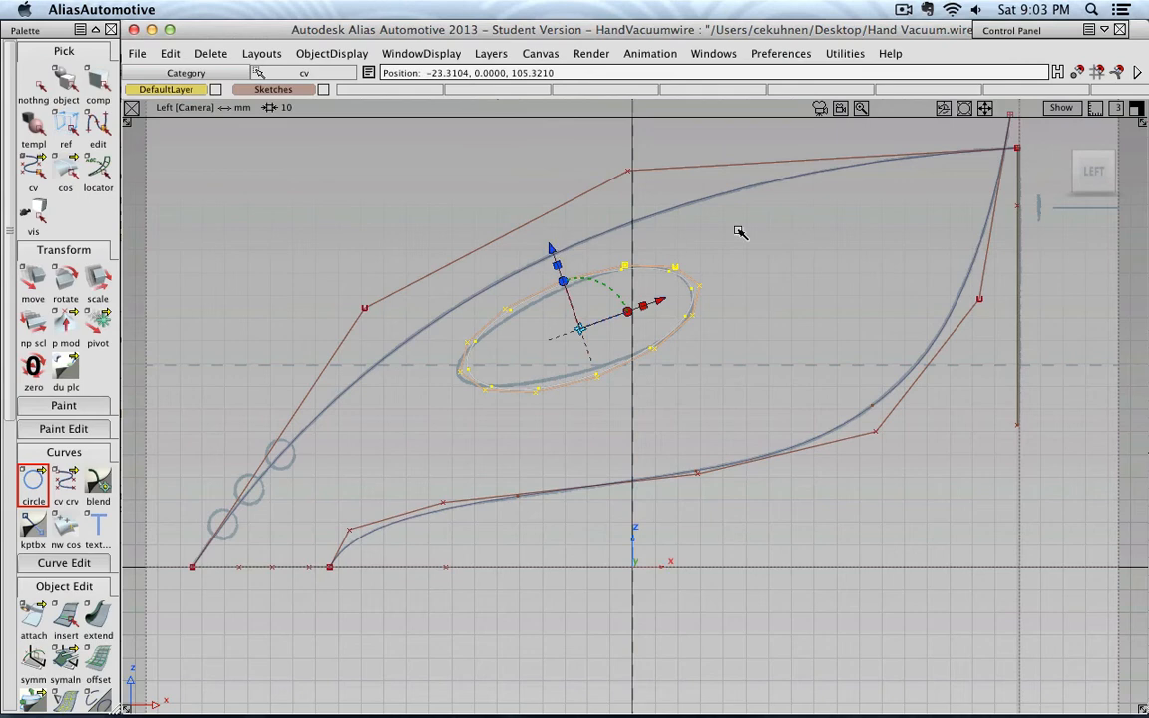
Reduce the ellipse to 6 spans and accept the rebuilt curve.
{"action": "left_click", "coordinate": [1063, 33]}
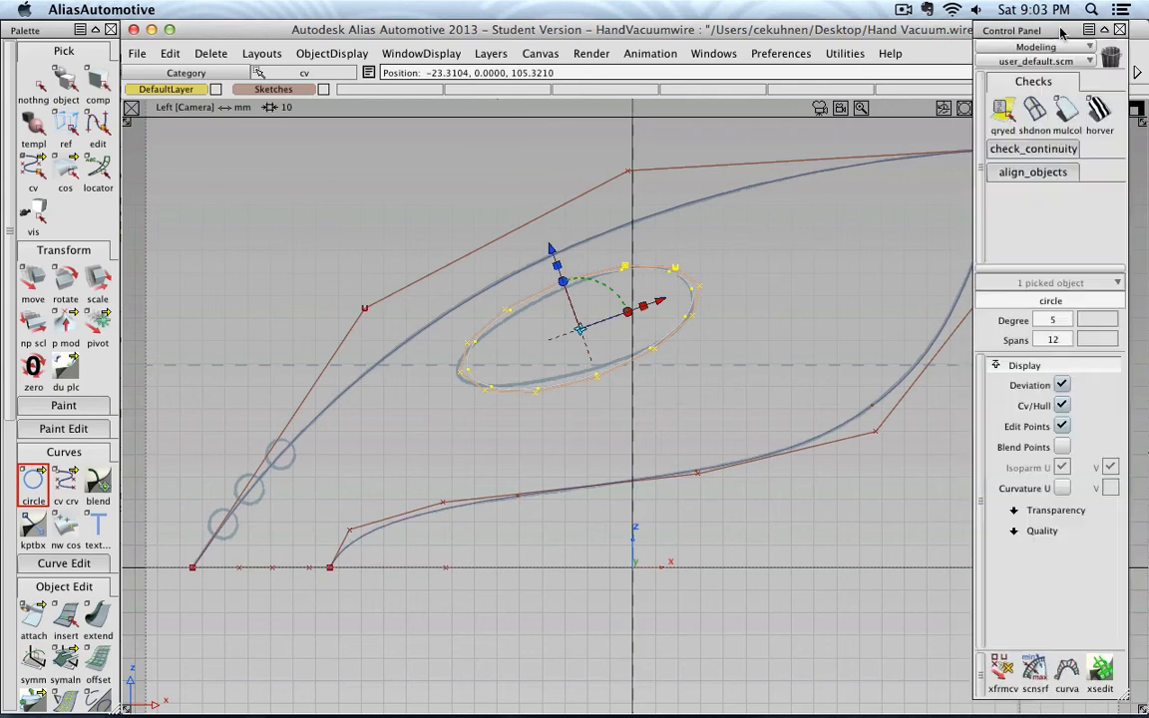
{"action": "left_click", "coordinate": [1067, 340]}
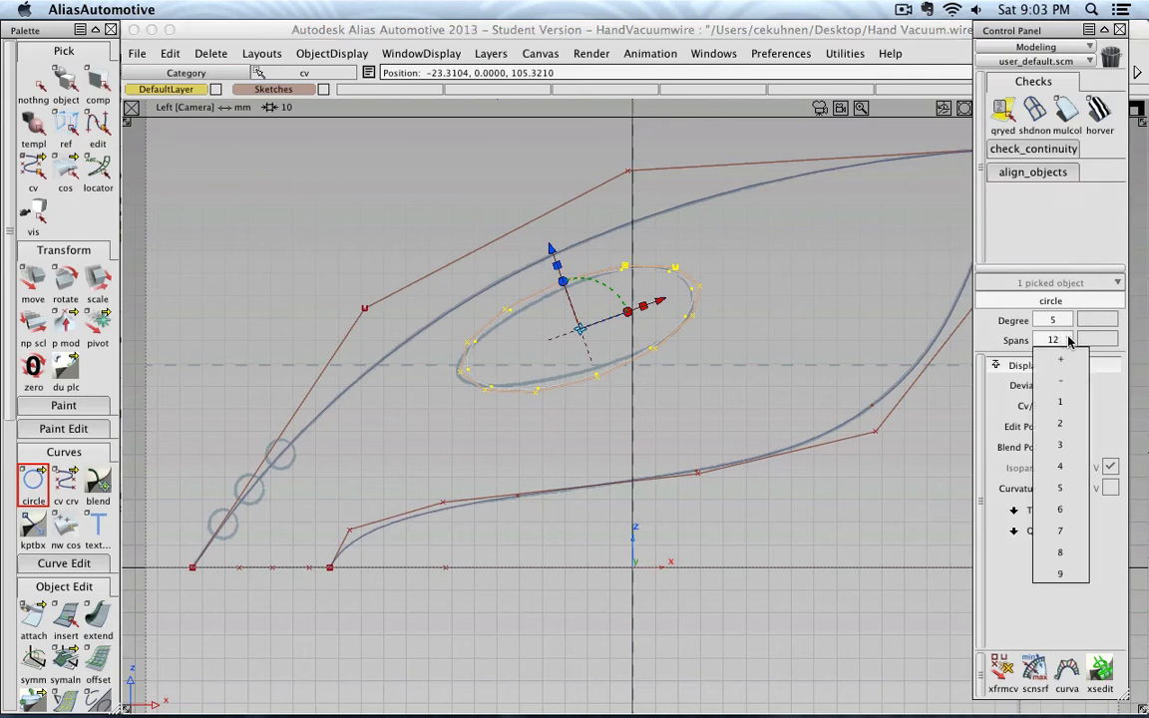
{"action": "left_click", "coordinate": [1082, 508]}
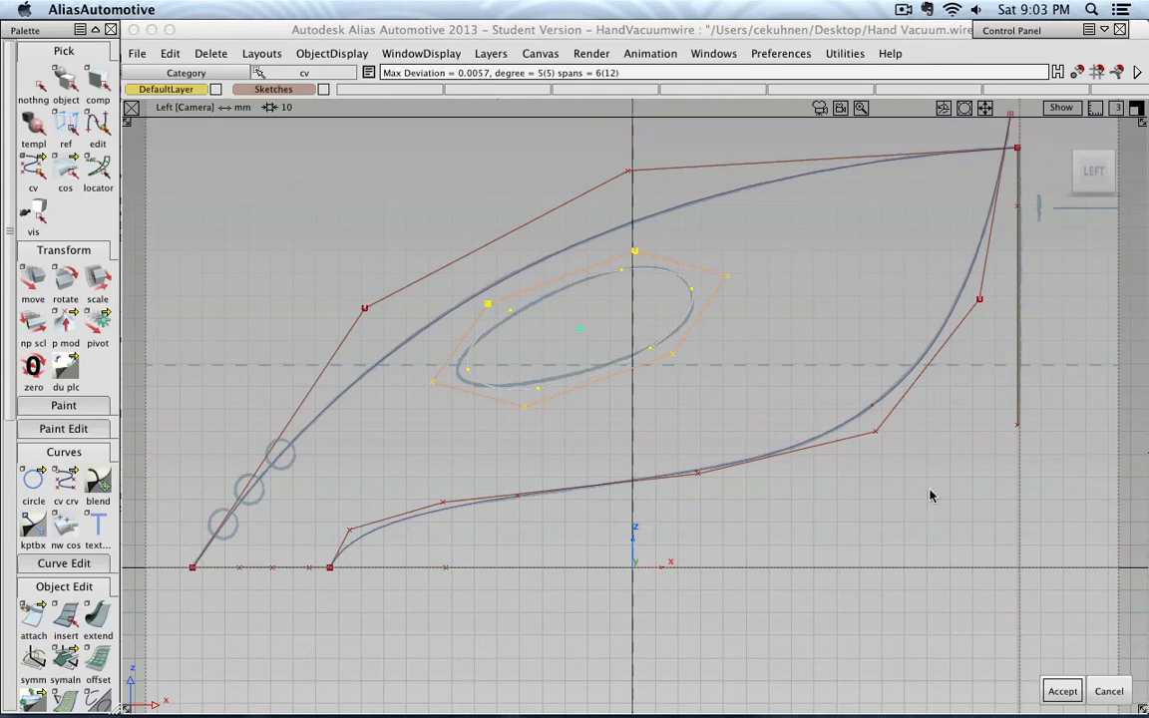
{"action": "left_click", "coordinate": [1063, 690]}
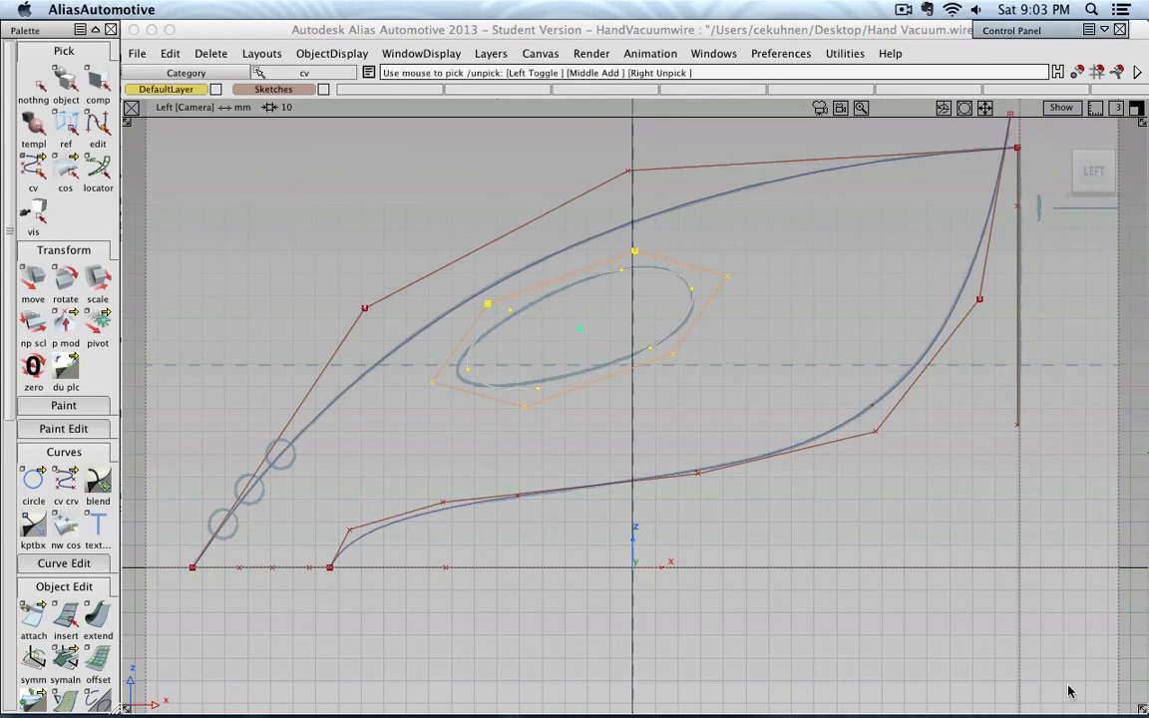
Pick the two opposing CVs above and below the ellipse's lower, narrower end and set the Move type to Local.
{"action": "left_click", "coordinate": [30, 170]}
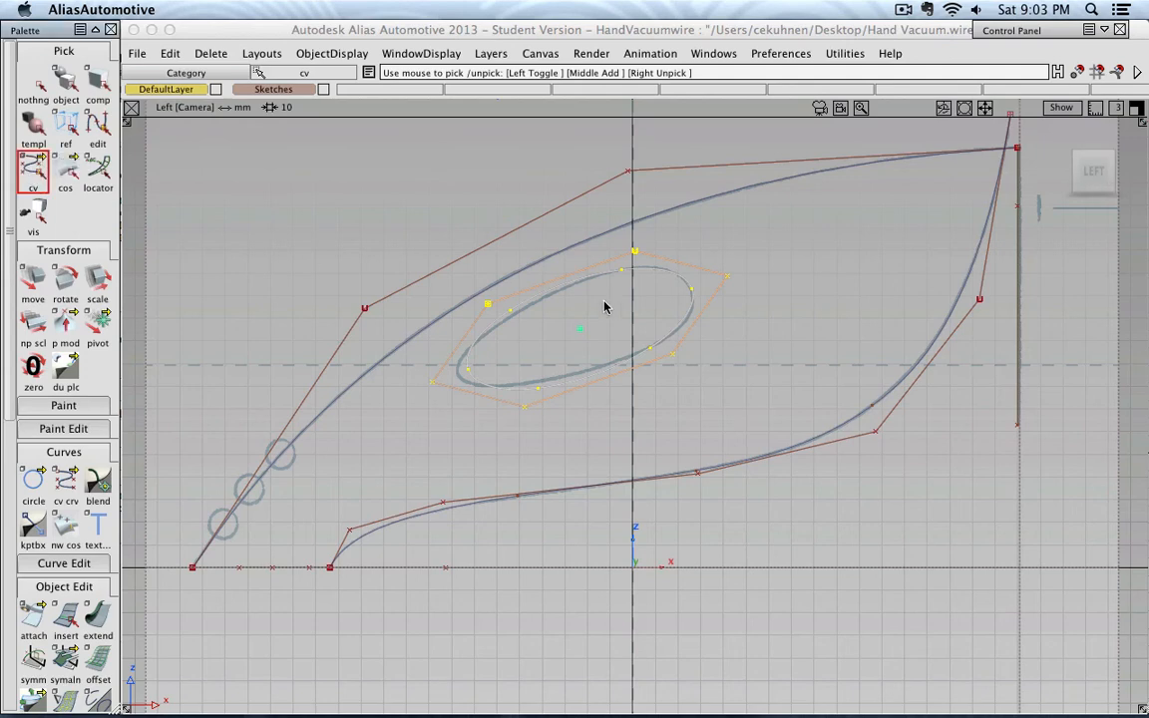
{"action": "left_click", "coordinate": [487, 305]}
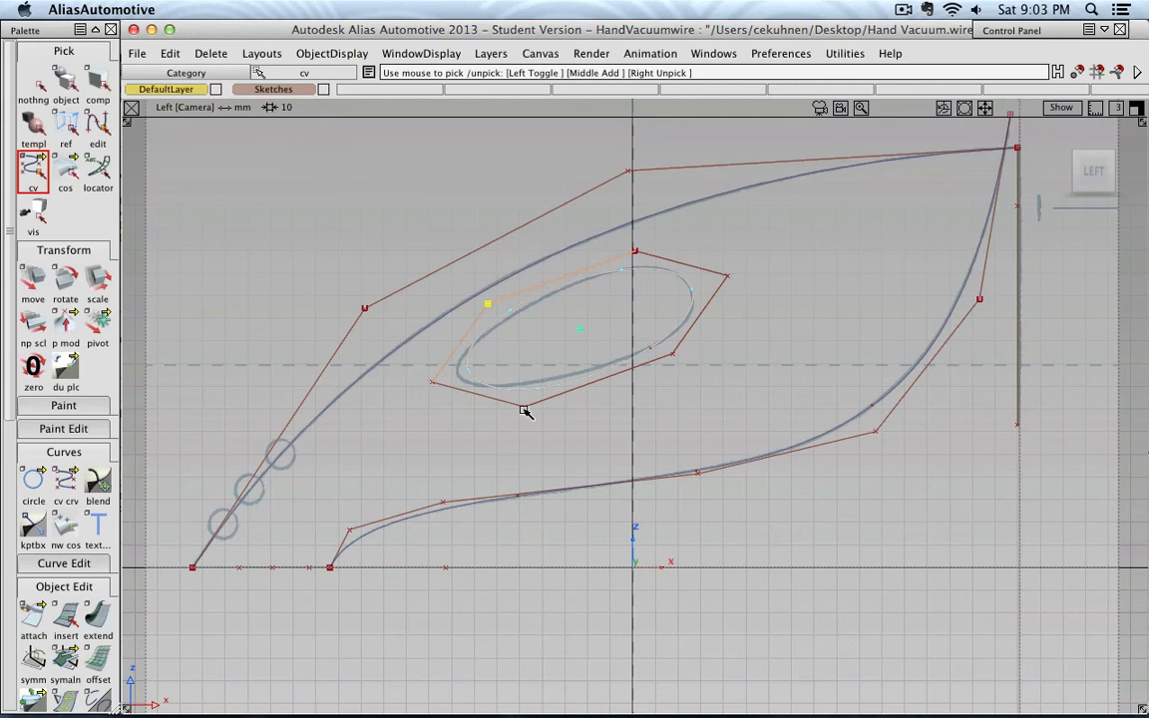
{"action": "left_click", "coordinate": [524, 409]}
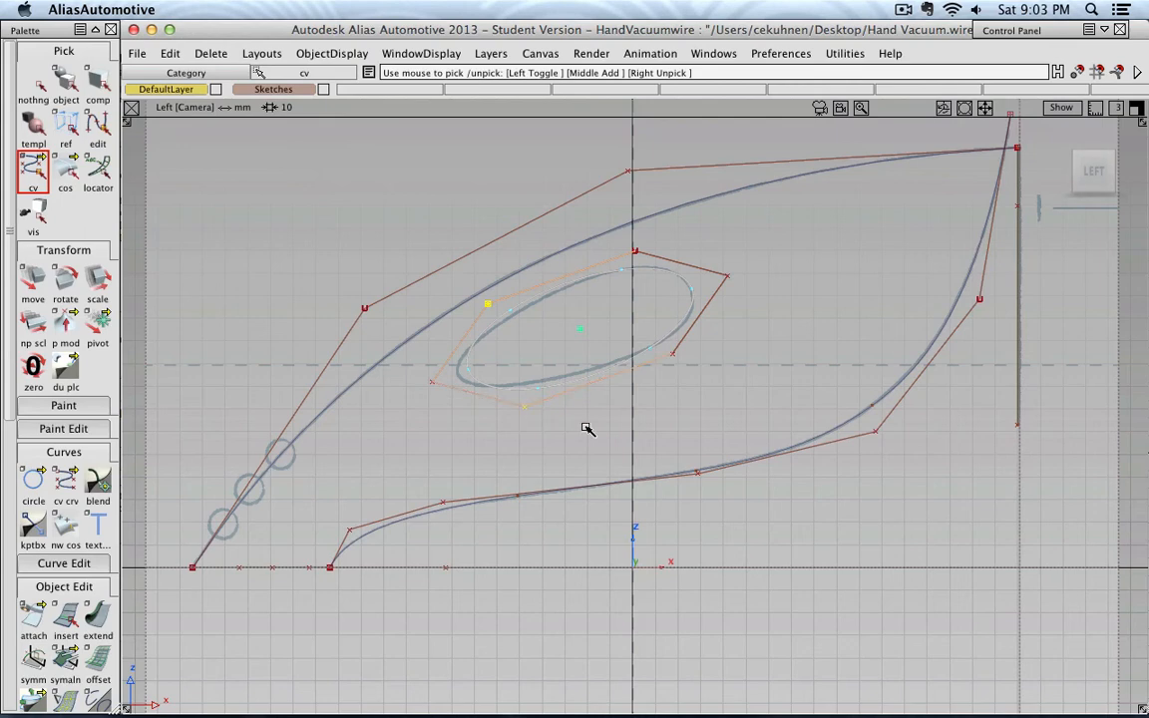
{"action": "double_click", "coordinate": [30, 278]}
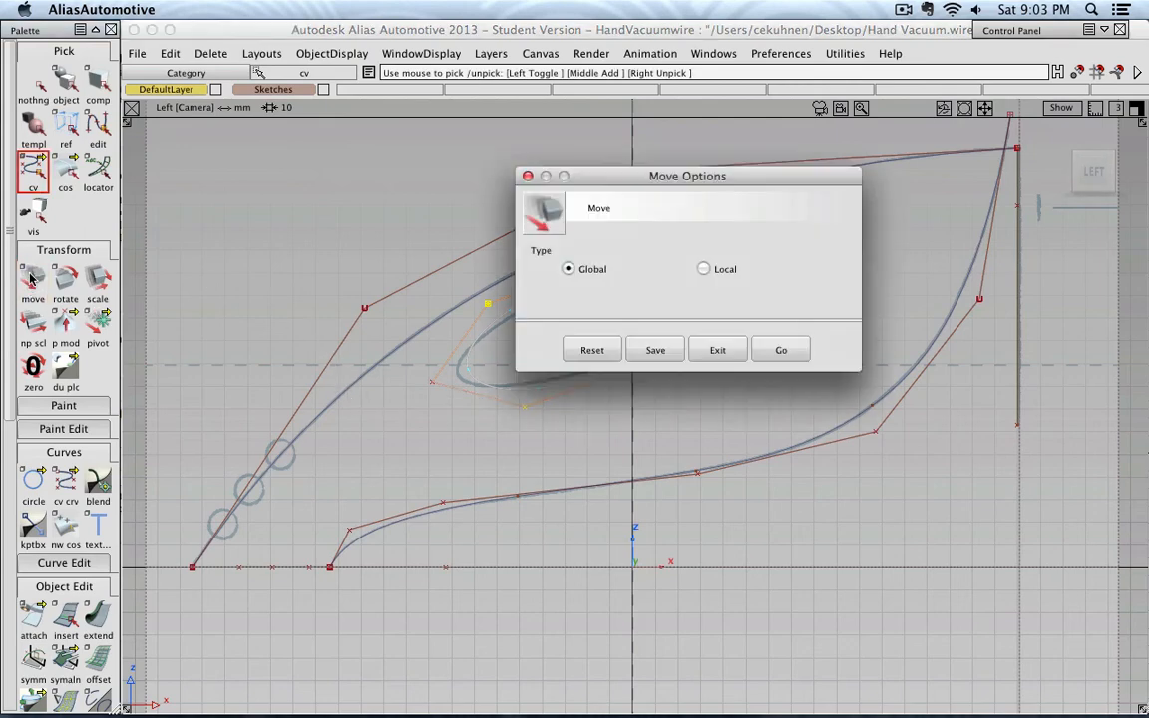
{"action": "left_click", "coordinate": [704, 270]}
{"action": "left_click_drag", "start_coordinate": [689, 177], "coordinate": [889, 202]}
{"action": "left_click", "coordinate": [960, 377]}
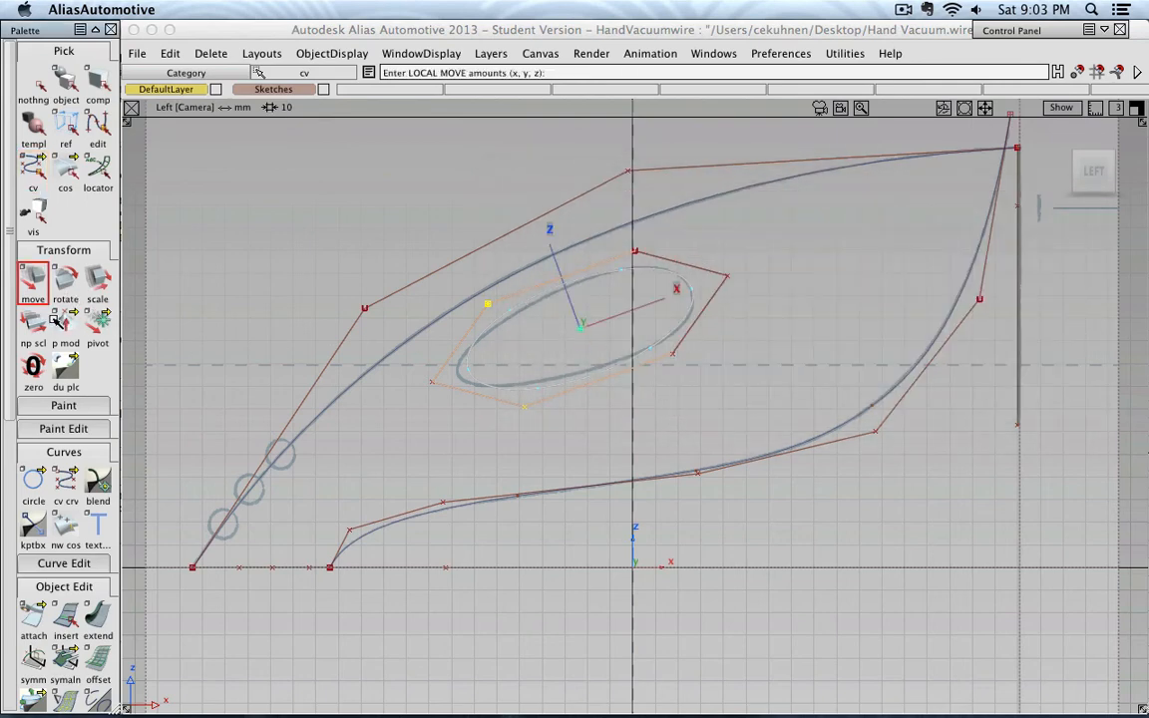
Scale the two picked CVs non-proportionally towards each other so the ellipse narrows to the oval sketch.
{"action": "left_click", "coordinate": [34, 318]}
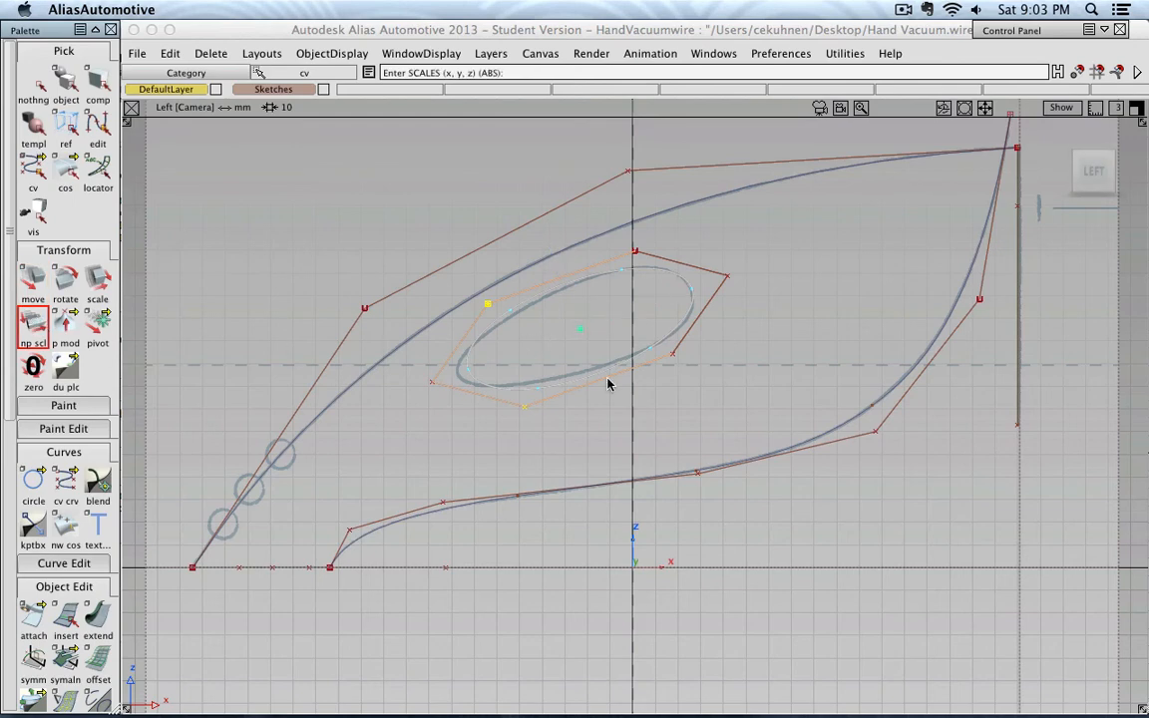
{"action": "right_click_drag", "start_coordinate": [643, 416], "coordinate": [638, 457]}
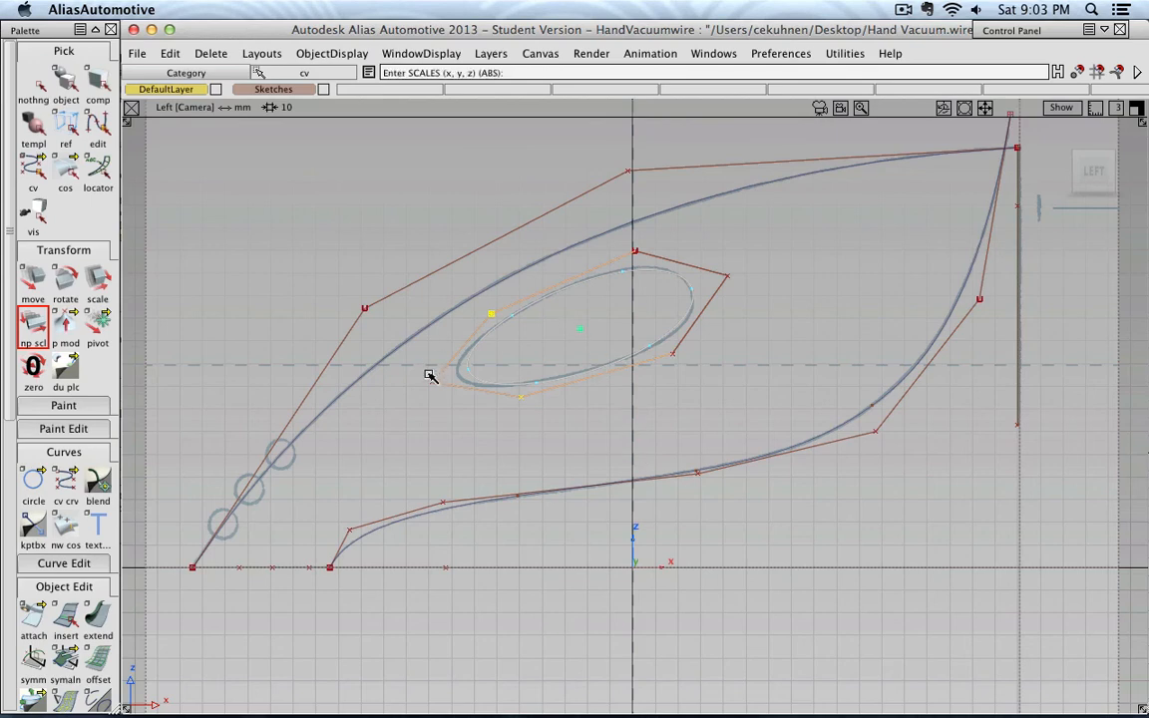
{"action": "left_click", "coordinate": [32, 162]}
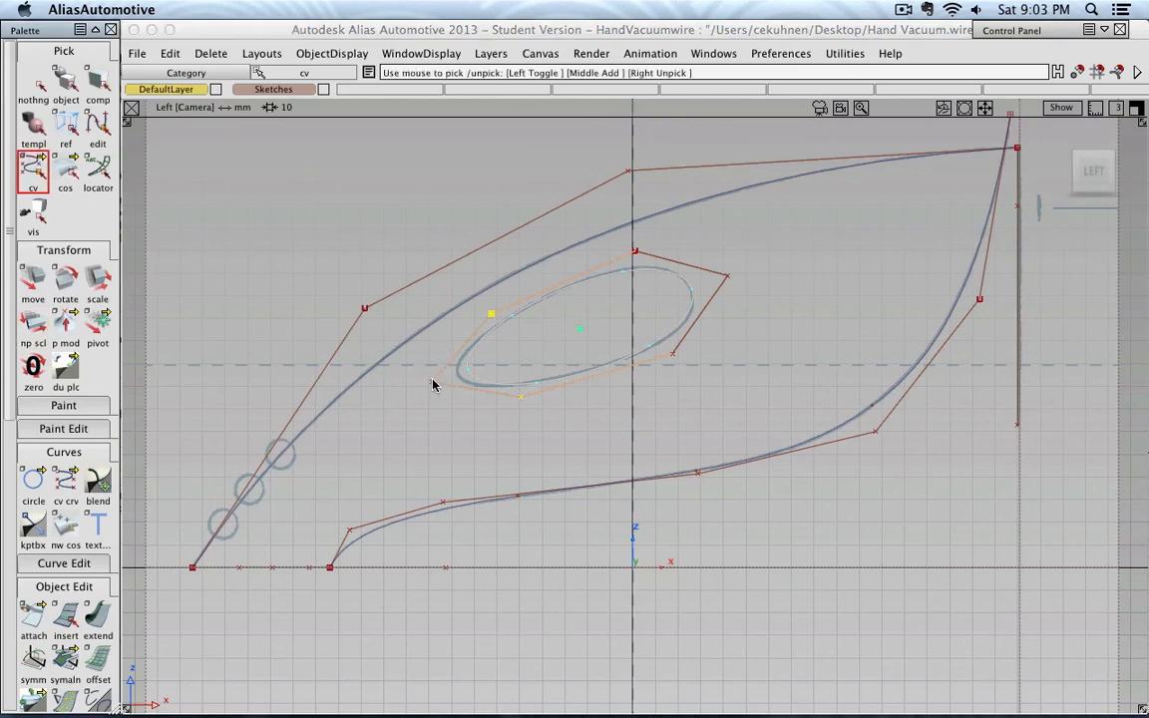
Pick only the CV at the tip of the ellipse's lower, narrower end and move it outward along the local X axis.
{"action": "left_click", "coordinate": [491, 314]}
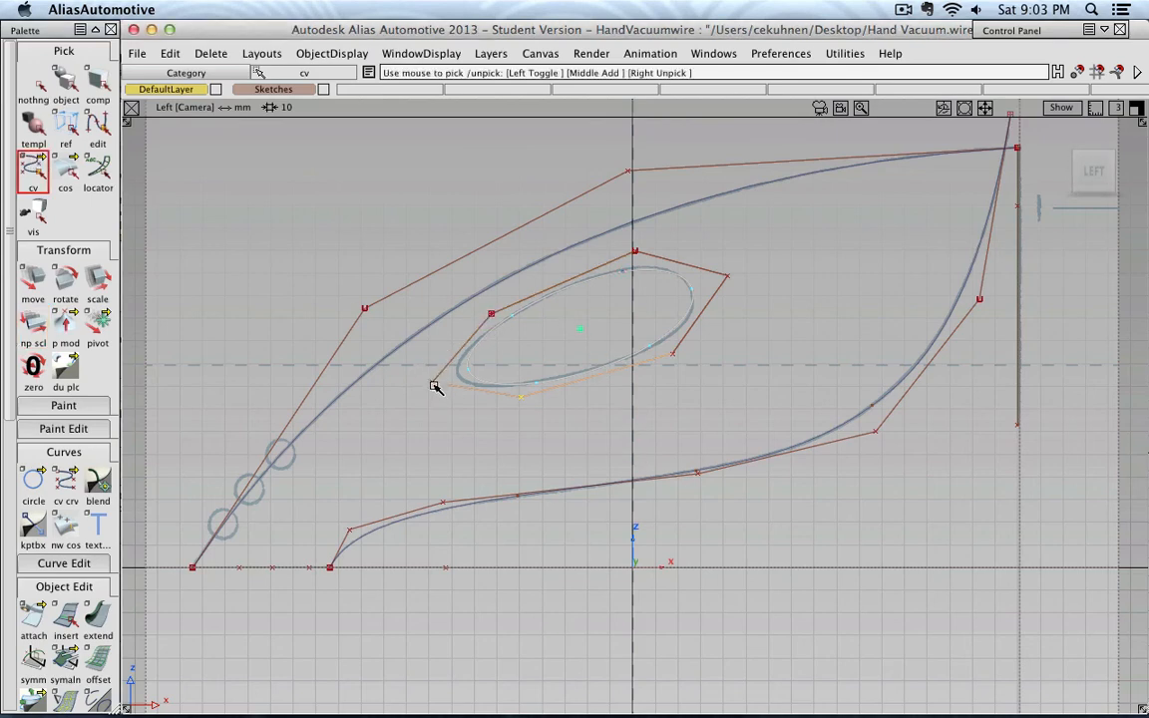
{"action": "left_click", "coordinate": [433, 382]}
{"action": "left_click", "coordinate": [520, 397]}
{"action": "left_click", "coordinate": [33, 279]}
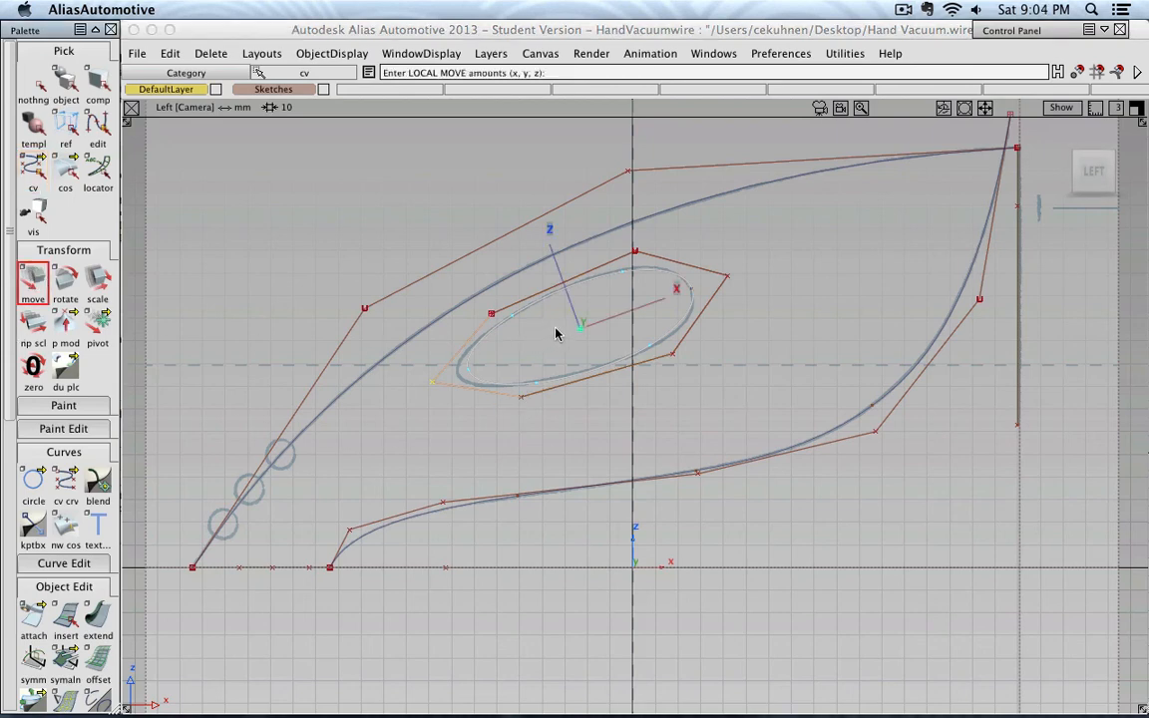
{"action": "left_click_drag", "start_coordinate": [556, 335], "coordinate": [538, 333]}
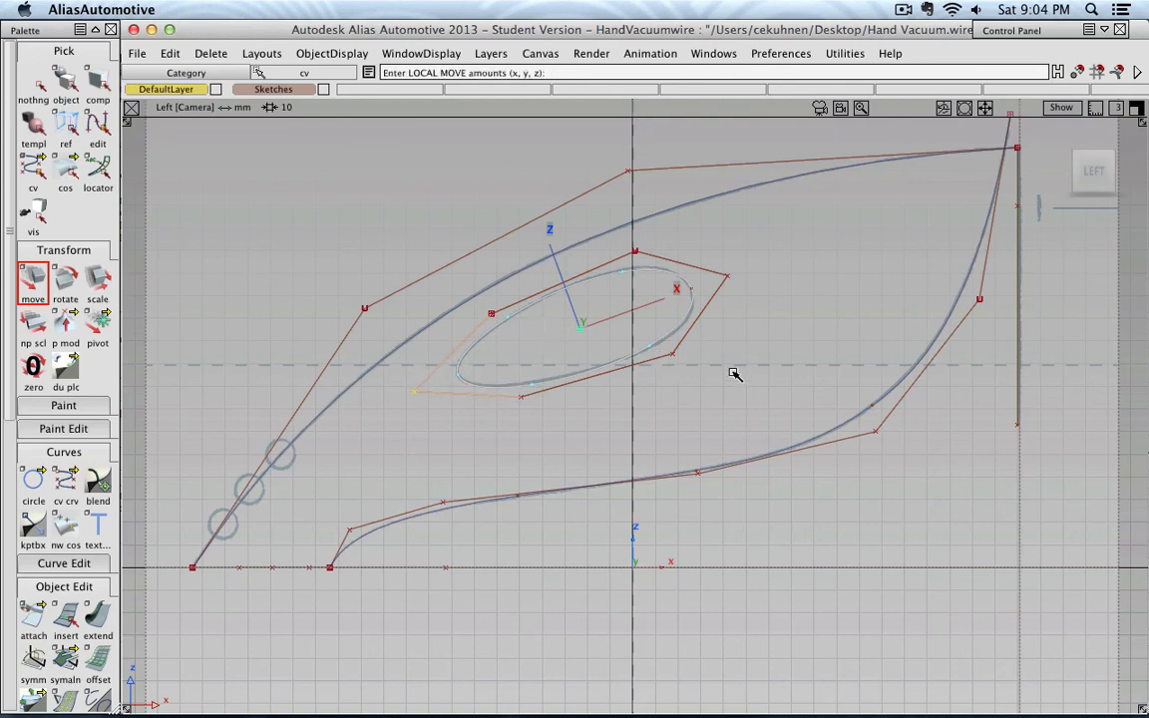
Move the two CVs flanking the ellipse's upper, wider end slightly outward along local X, pull its tip CV slightly inward, and clear the selection.
{"action": "left_click", "coordinate": [637, 251]}
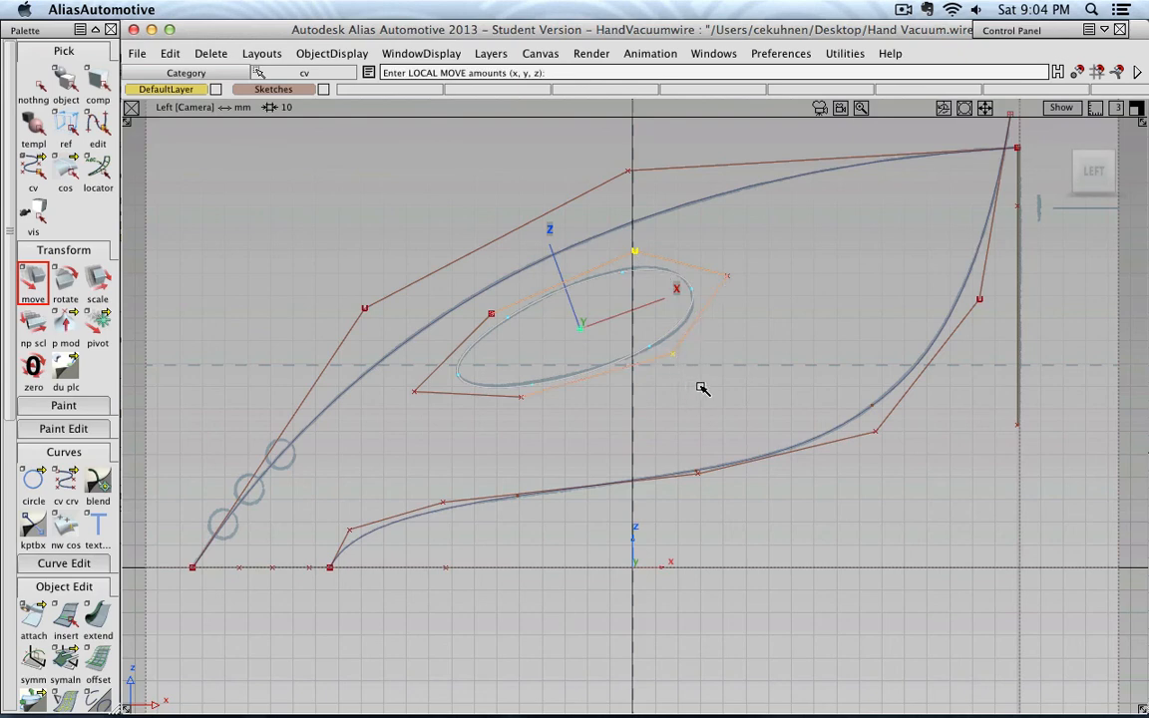
{"action": "left_click_drag", "start_coordinate": [701, 388], "coordinate": [714, 376]}
{"action": "left_click", "coordinate": [730, 278]}
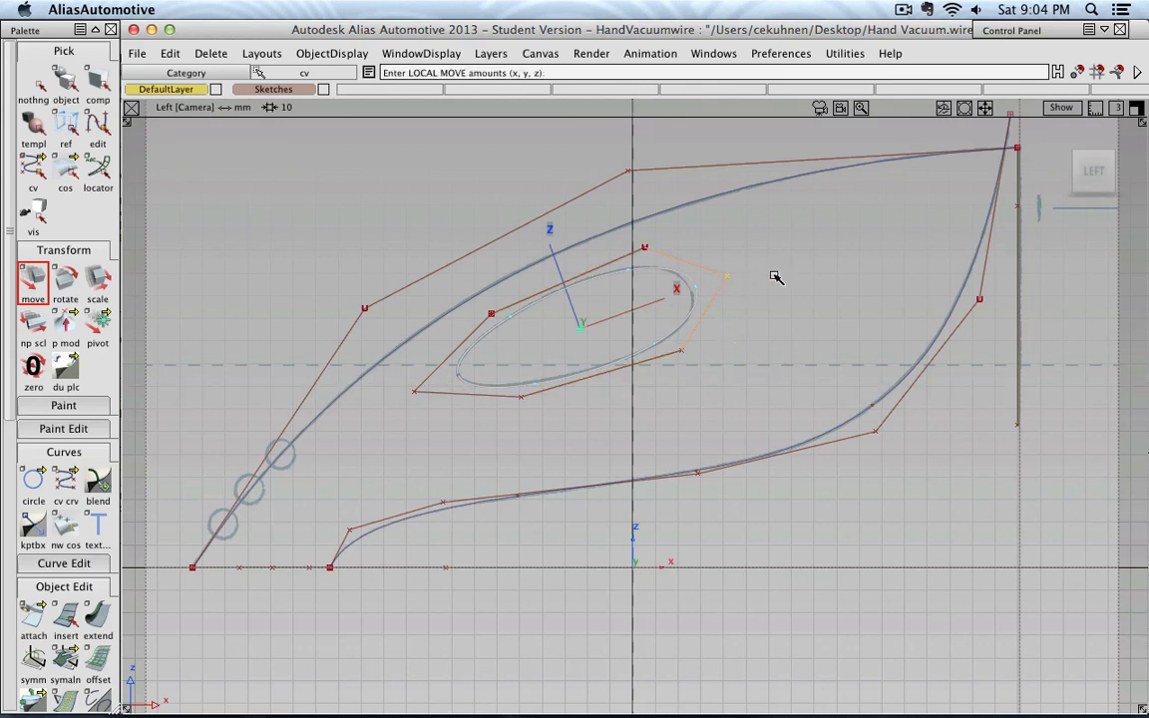
{"action": "left_click_drag", "start_coordinate": [776, 277], "coordinate": [777, 279]}
{"action": "left_click", "coordinate": [33, 85]}
{"action": "left_click", "coordinate": [66, 85]}
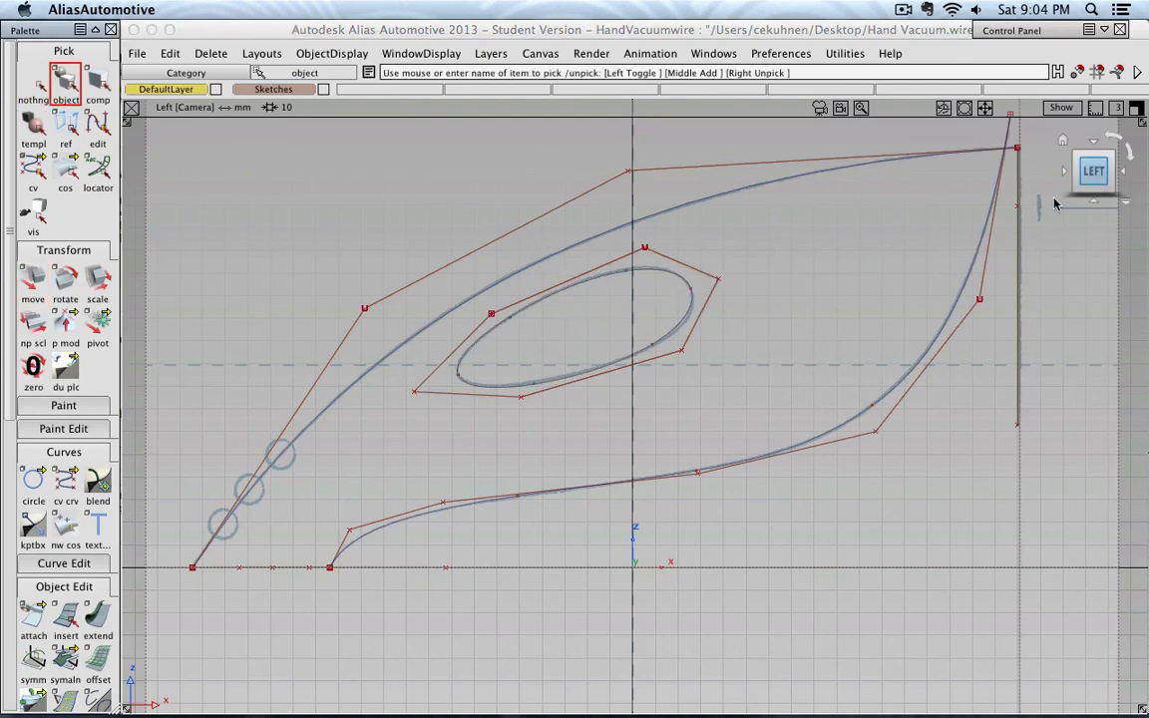
Examine the traced curves and sketch planes together from an angled orthographic view.
{"action": "scroll", "coordinate": [815, 294], "scroll_direction": "down", "scroll_amount": 5}
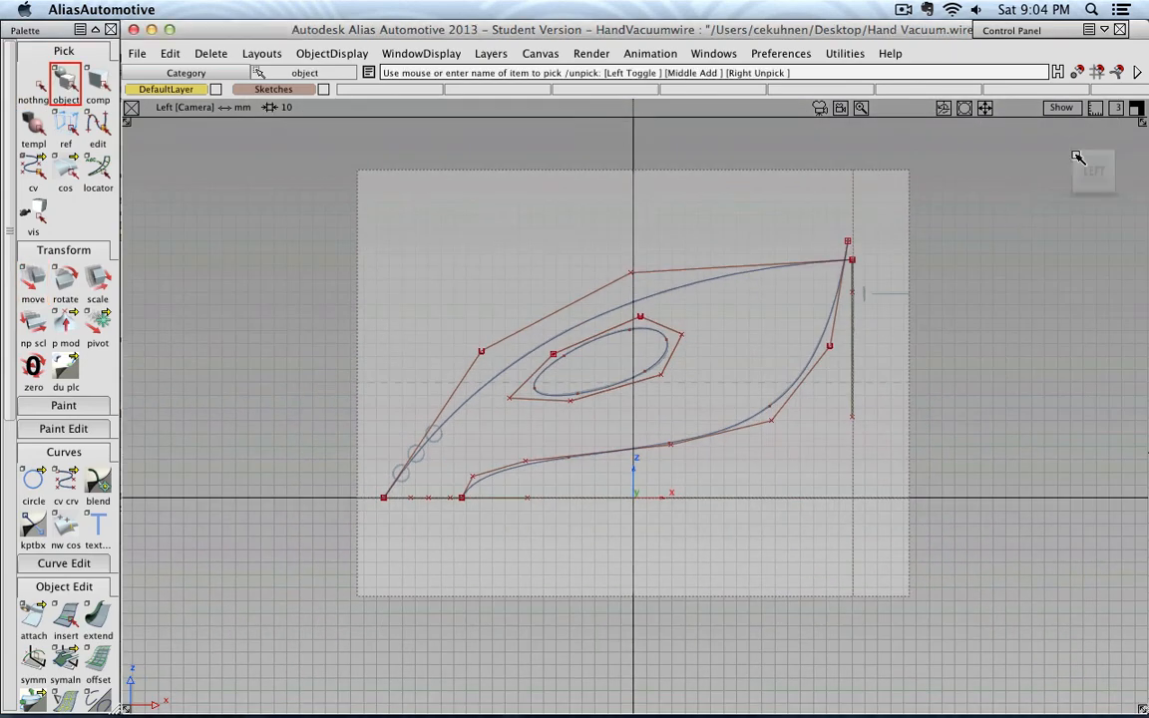
{"action": "left_click", "coordinate": [1083, 159]}
{"action": "middle_click_drag", "start_coordinate": [938, 224], "coordinate": [877, 286], "text": "alt+shift"}
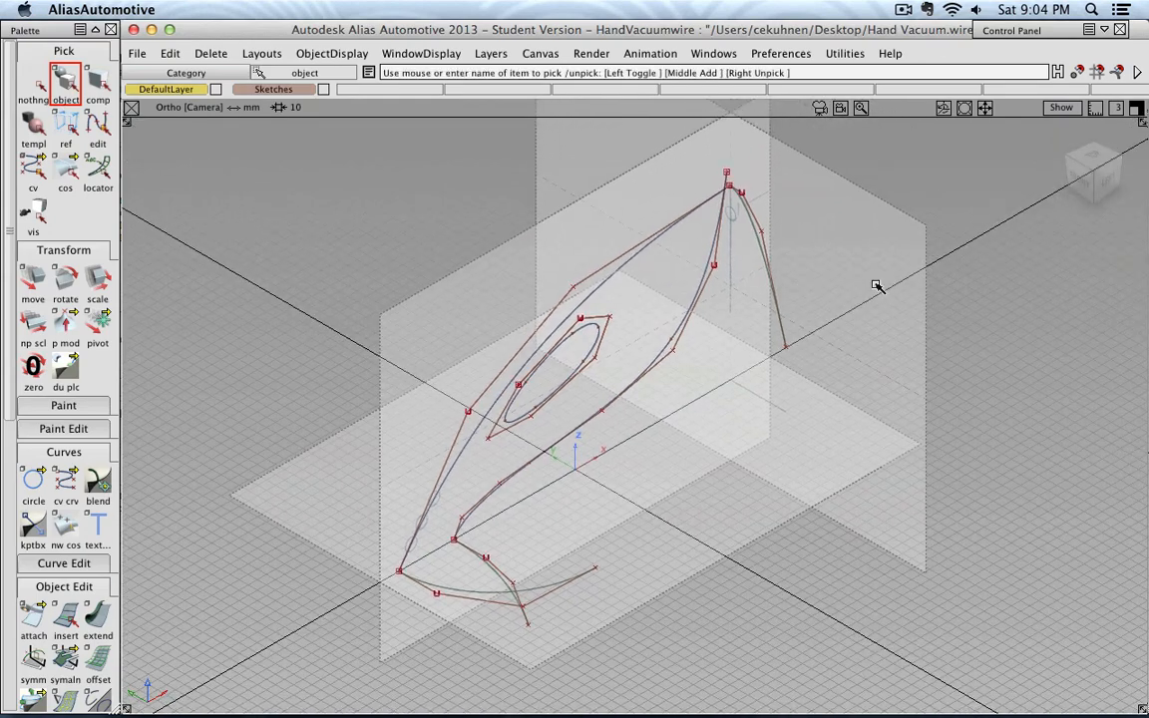